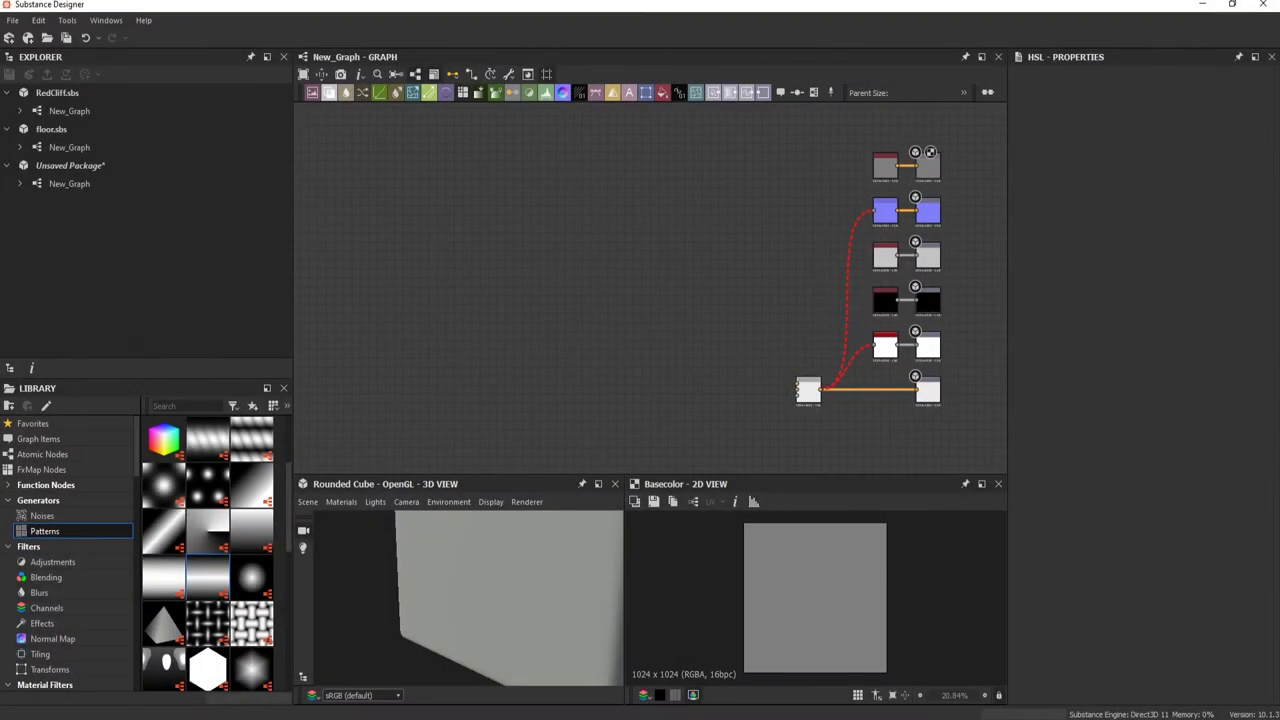
Step: Place a Gradient Linear node in the graph and add a Curve node after it
middle_drag(486, 424, 483, 372)
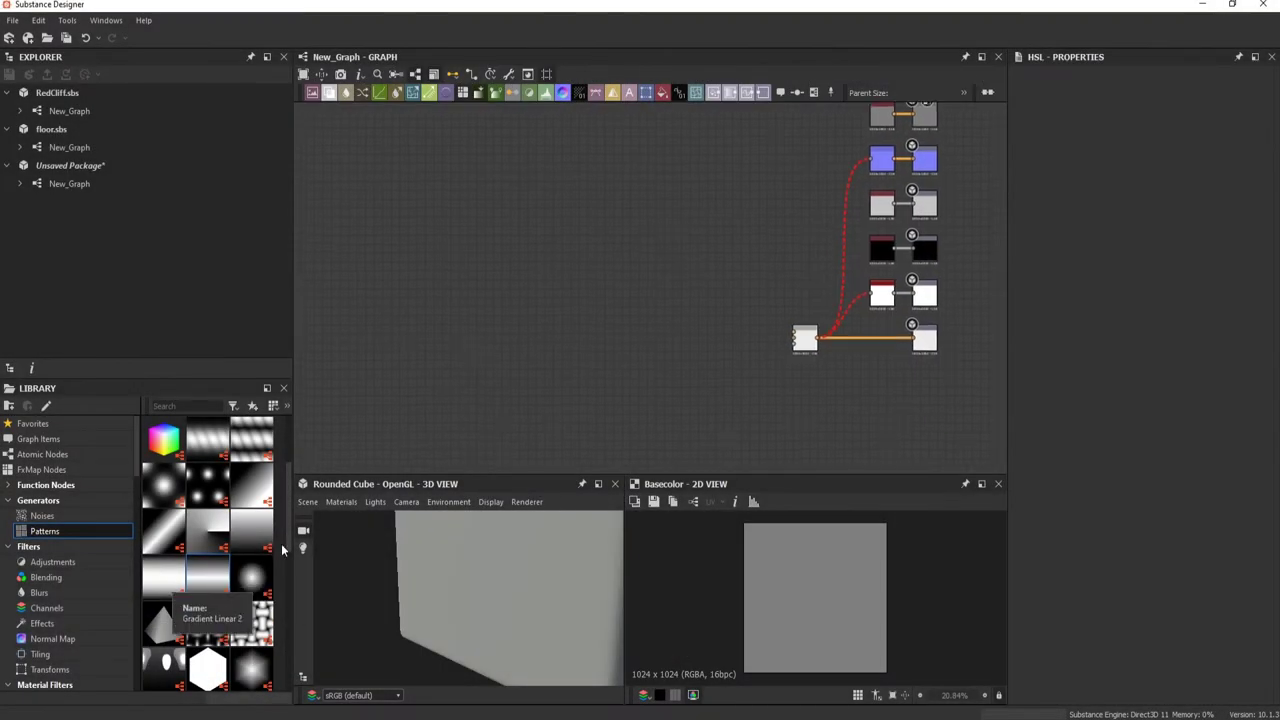
drag(207, 575, 514, 300)
click(443, 314)
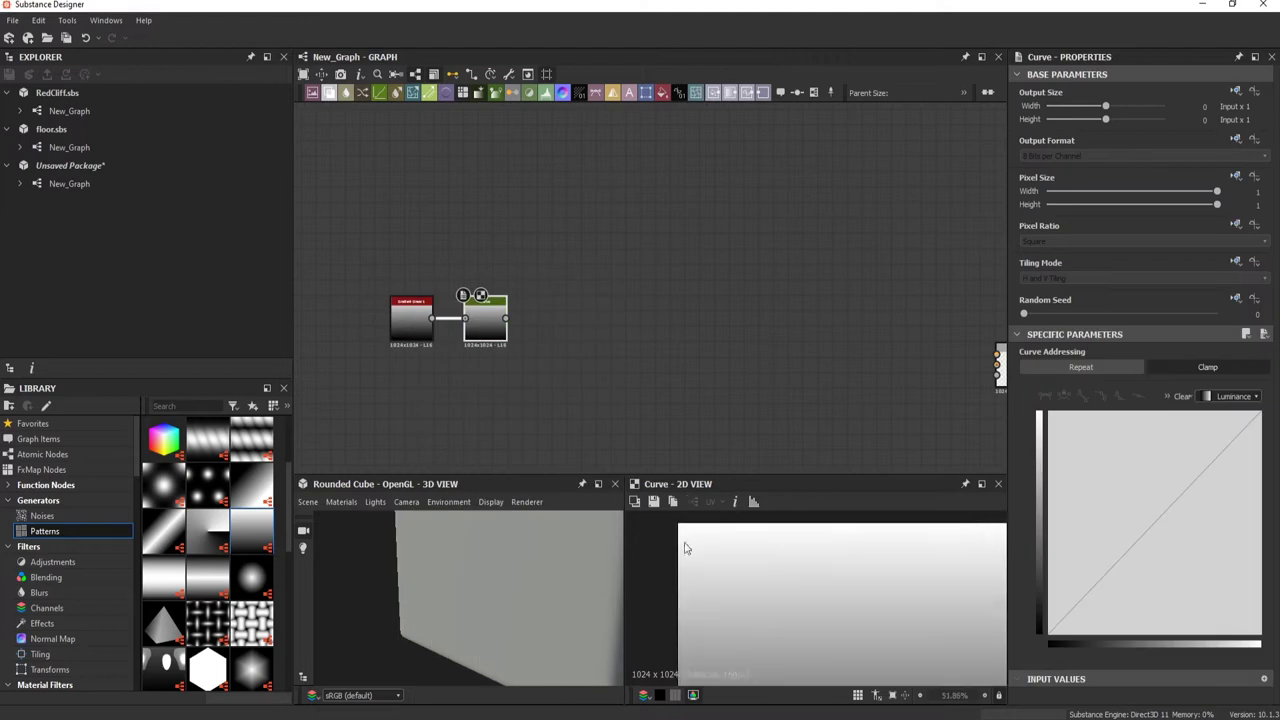
Step: Add a curve point and bend the curve sharply near 0.9 so the gradient turns almost white
click(1201, 442)
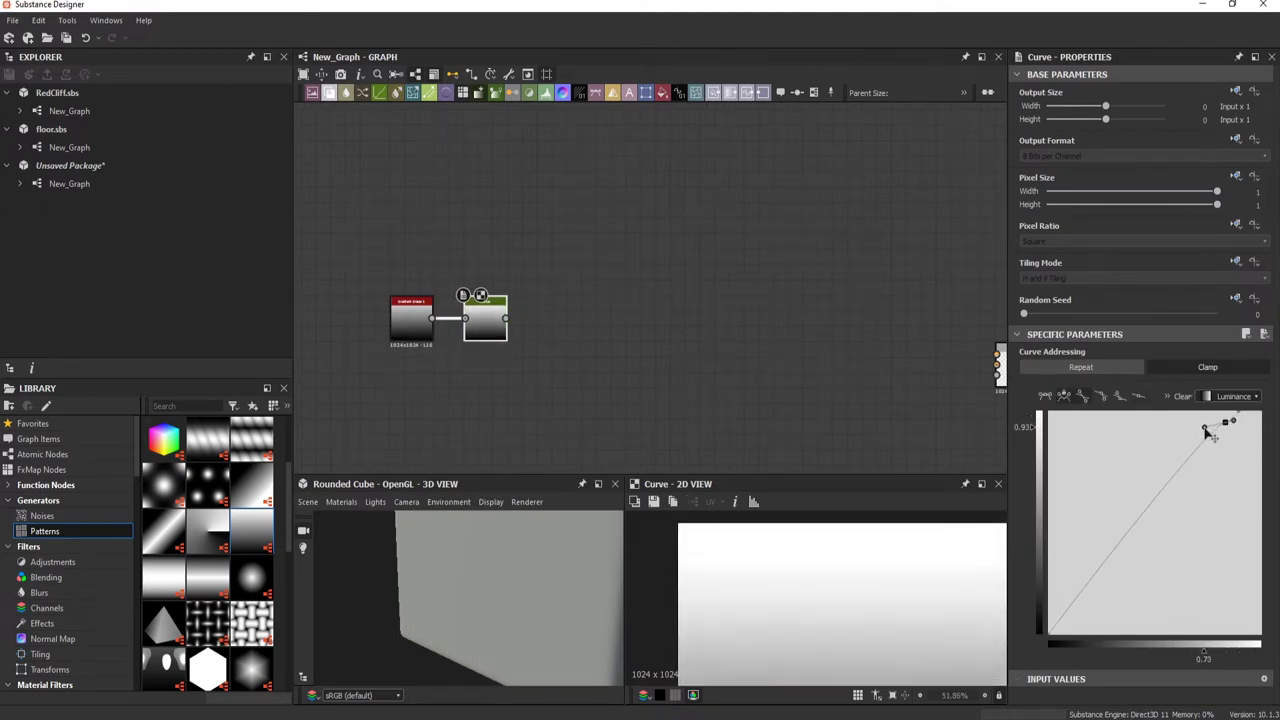
drag(1199, 433, 1210, 453)
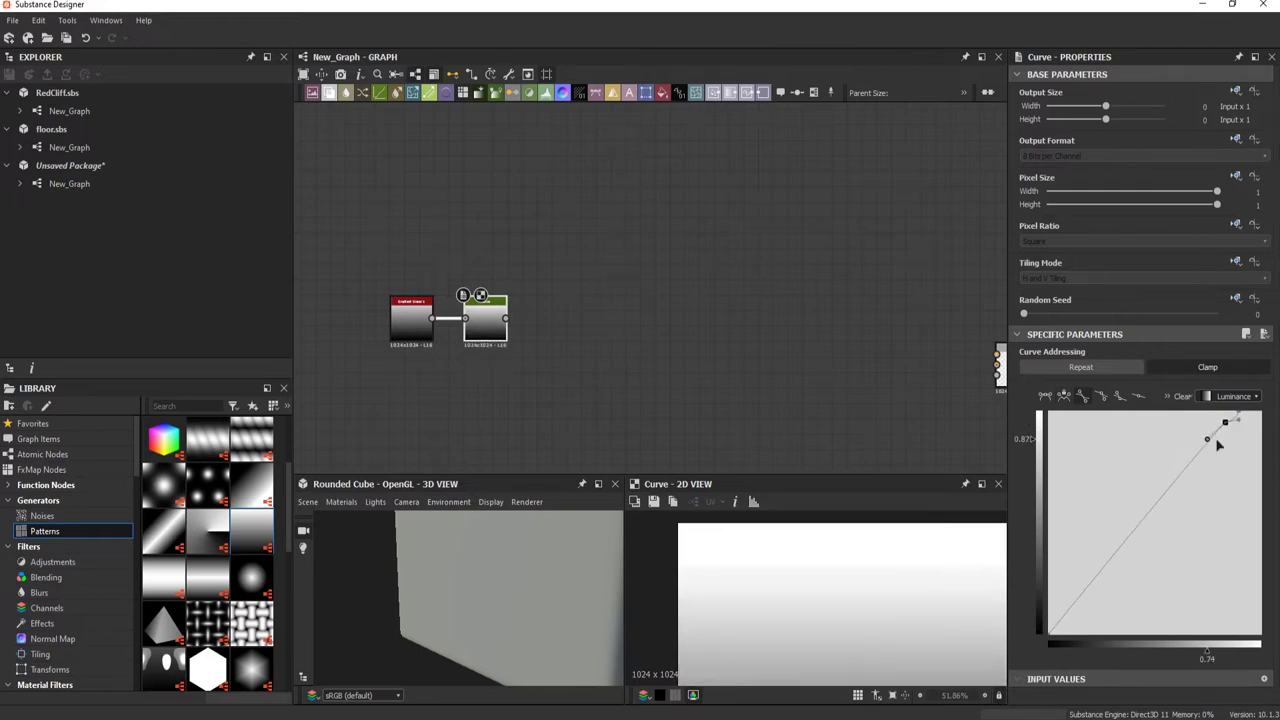
mouse_move(1050, 637)
mouse_down()
mouse_move(1228, 424)
mouse_move(1221, 438)
mouse_up()
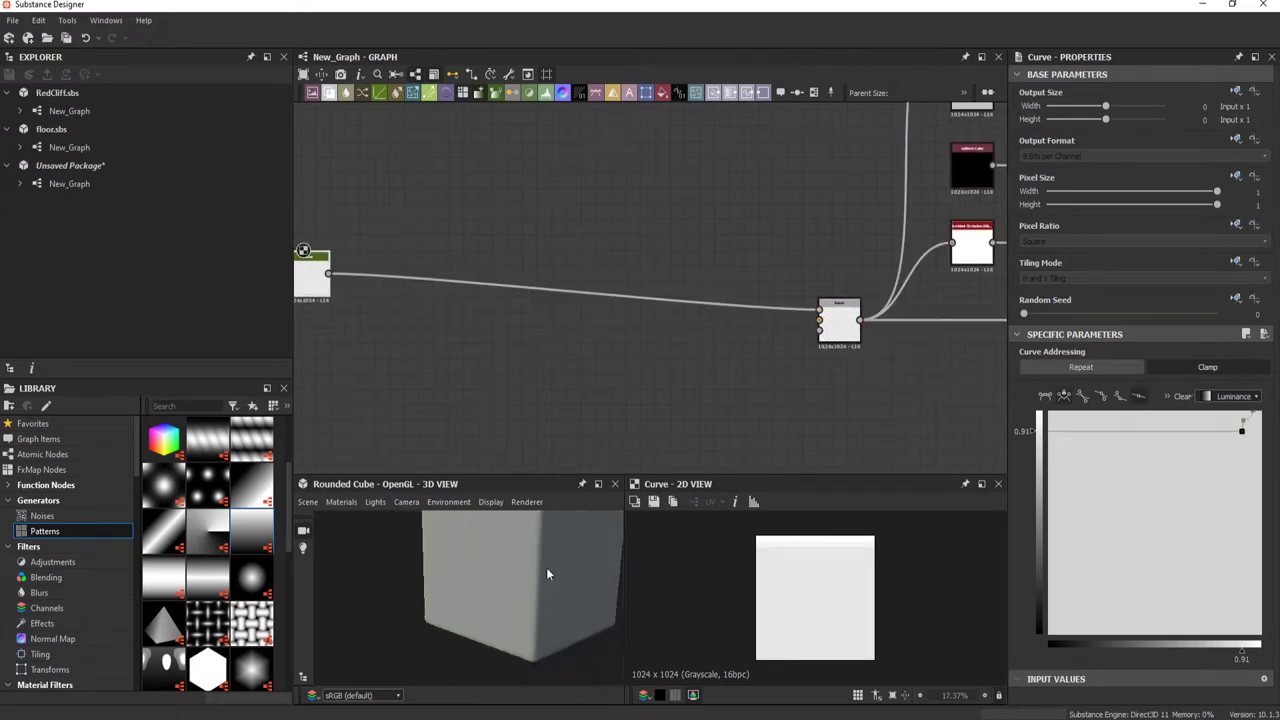
Step: Review the Normal output, Curve and ambient occlusion nodes and the 3D preview material settings
middle_drag(560, 200, 453, 400)
click(865, 175)
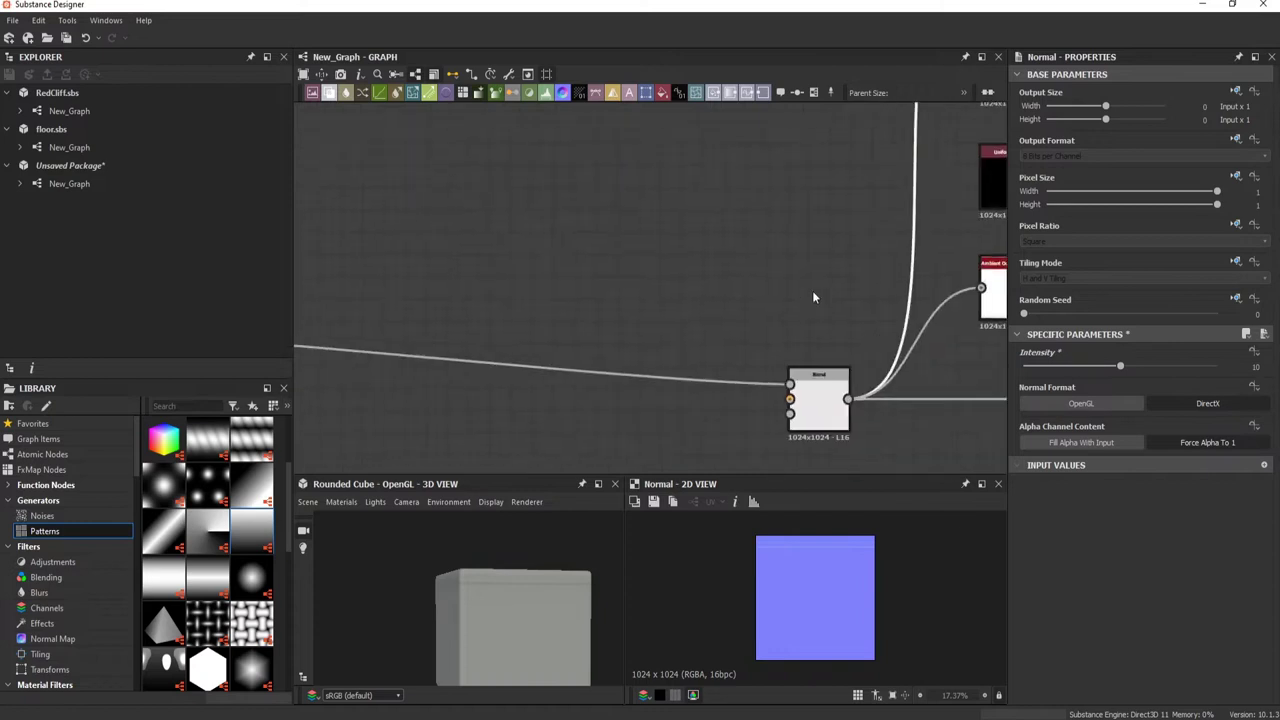
middle_drag(814, 294, 396, 154)
click(399, 255)
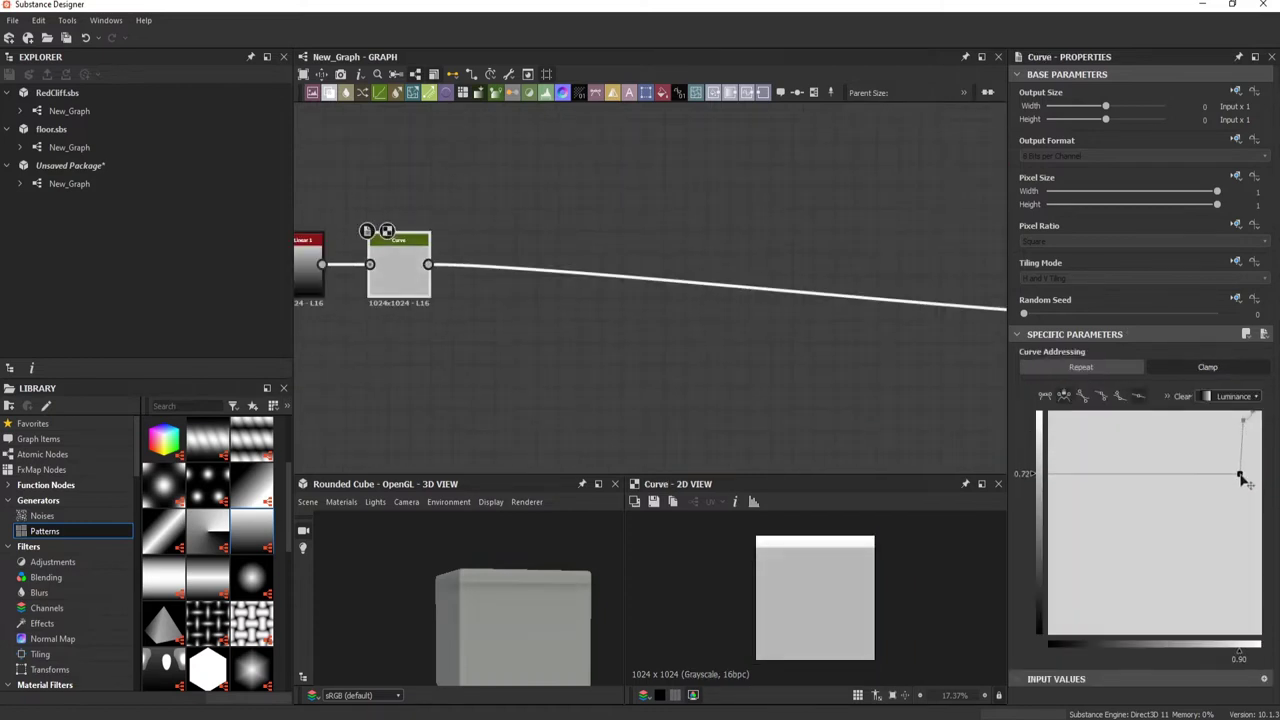
middle_drag(820, 200, 320, 310)
click(765, 330)
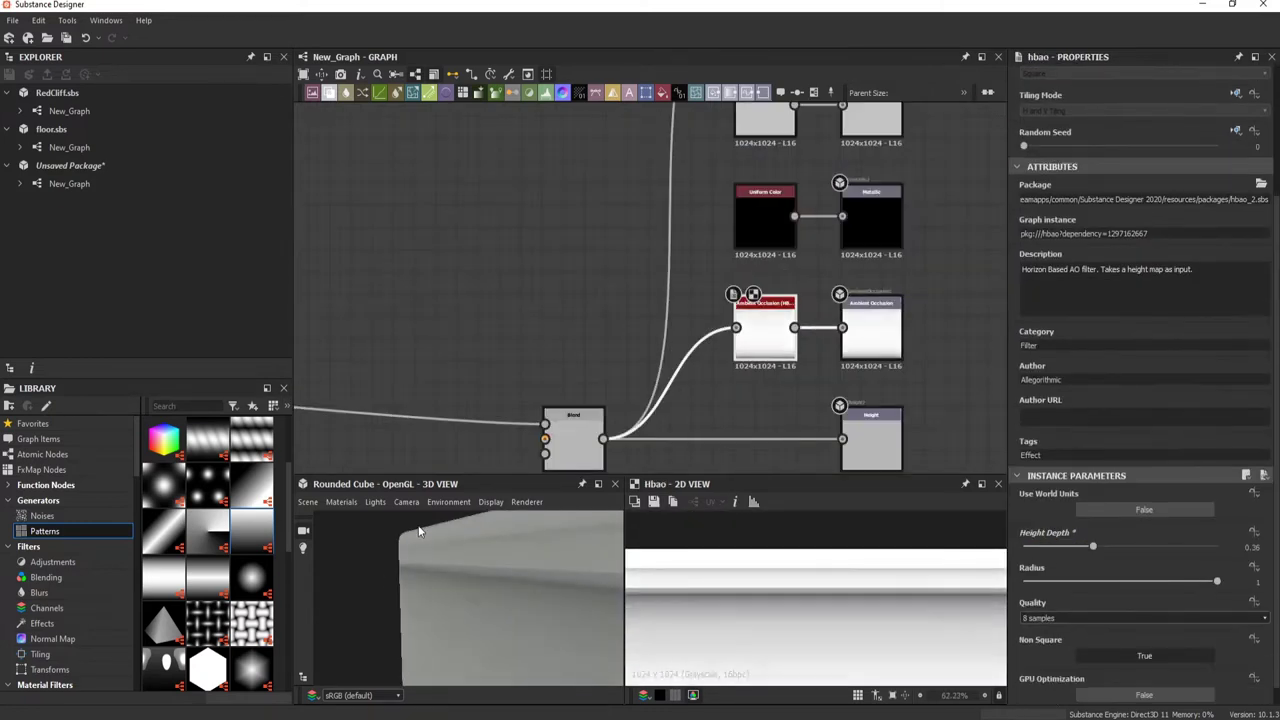
click(341, 501)
click(427, 520)
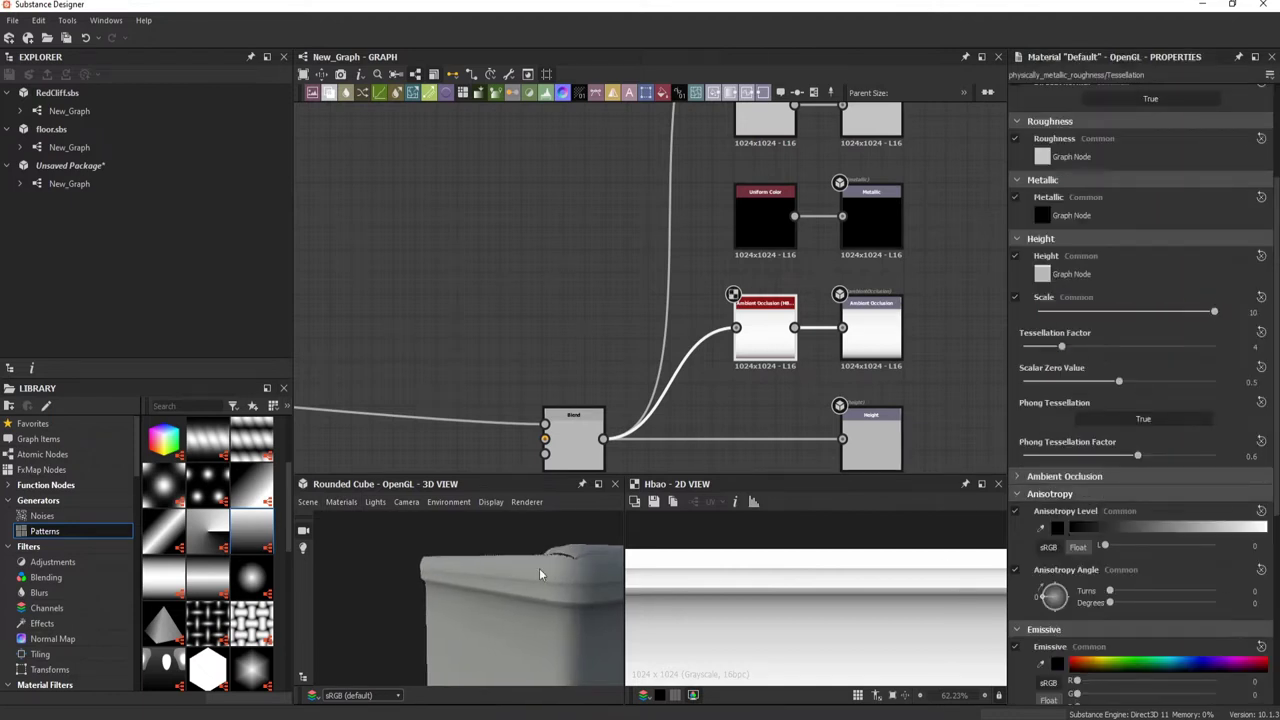
middle_drag(330, 400, 795, 379)
Step: Insert a Mirror Grayscale node after the Curve, mirroring on the Y axis
key(space)
text(mirror)
click(720, 332)
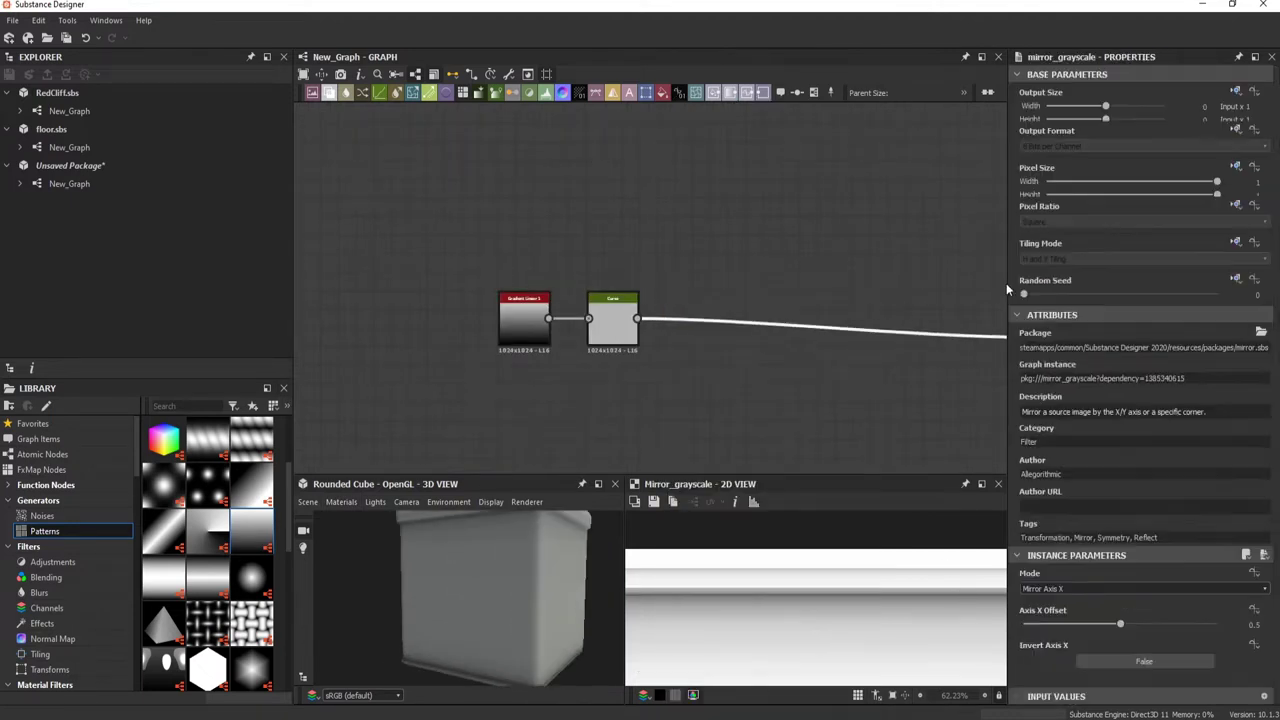
middle_drag(720, 332, 483, 301)
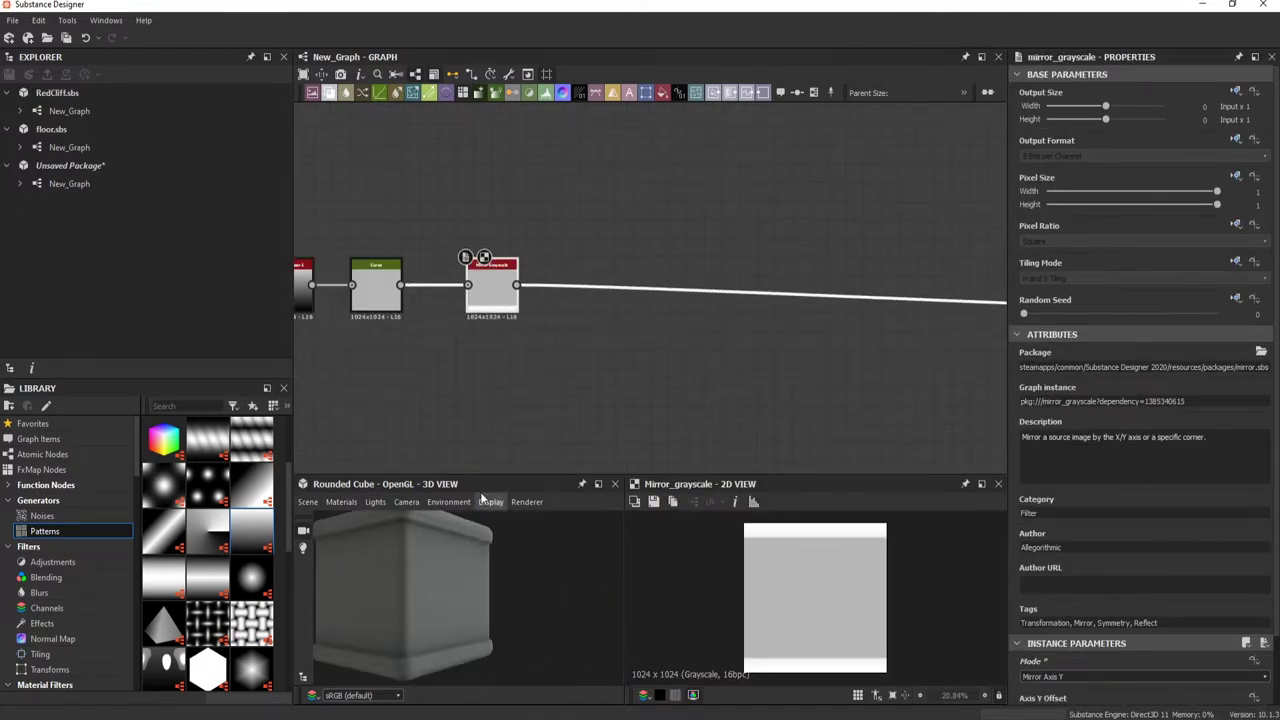
scroll(439, 554, up, 3)
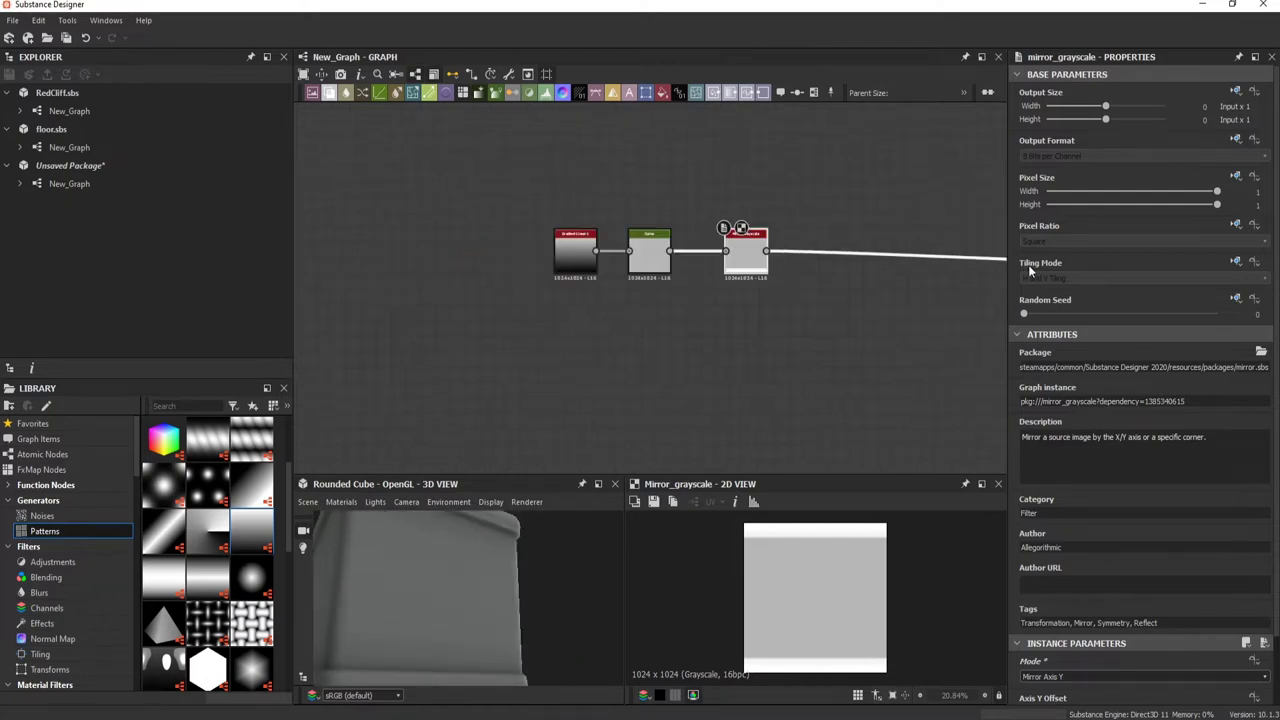
Step: Add a Tile Sampler node through node search
key(space)
text(tile sampler)
key(Return)
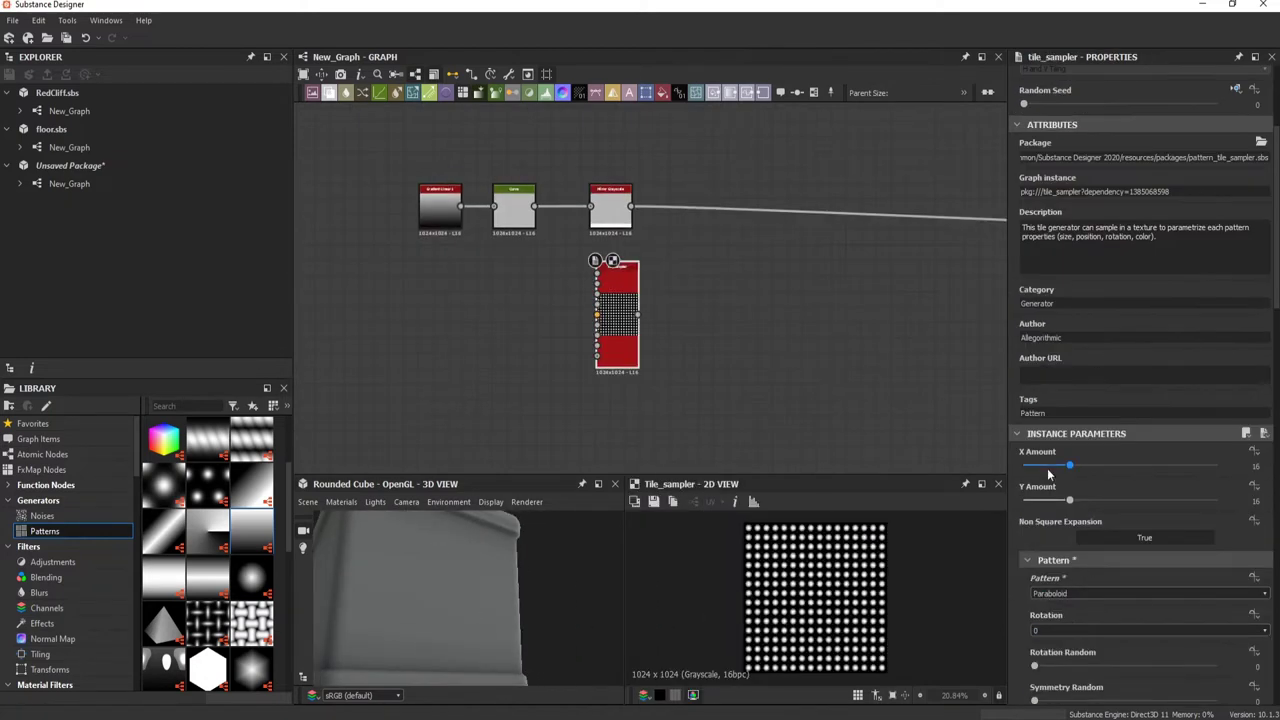
Step: Set the Tile Sampler's horizontal X Amount to 11
scroll(1051, 625, down, 2)
drag(1048, 593, 1097, 589)
scroll(1055, 205, down, 5)
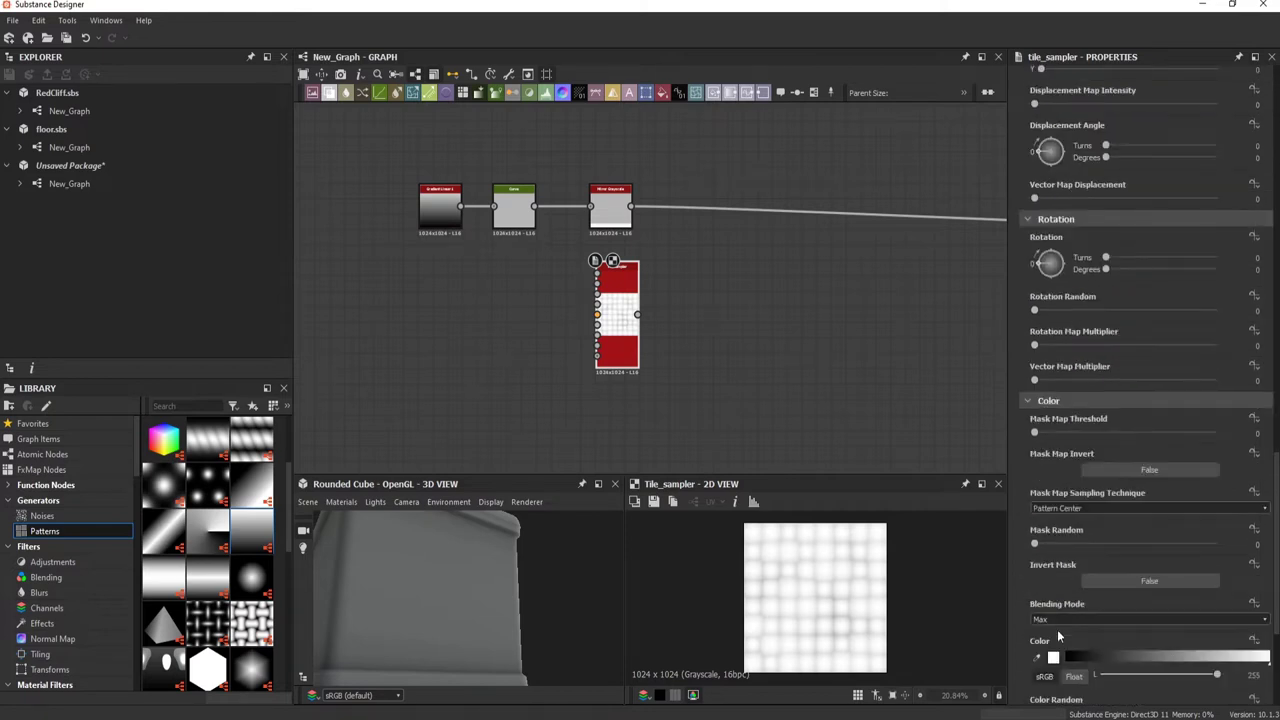
scroll(1060, 215, down, 5)
scroll(1065, 220, up, 3)
scroll(1070, 228, up, 3)
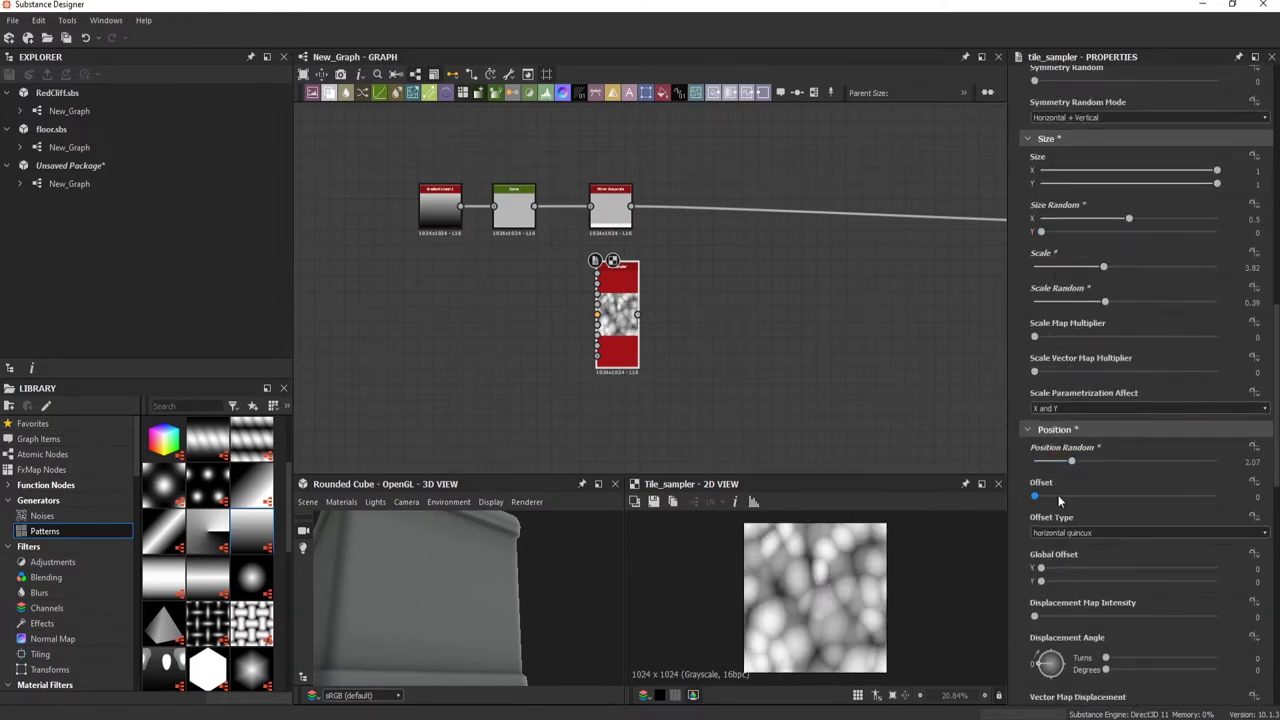
scroll(1060, 480, up, 10)
drag(1046, 349, 1053, 350)
Step: Raise the Tile Sampler's Scale Random, then brighten and flatten the Levels output
scroll(1118, 312, down, 10)
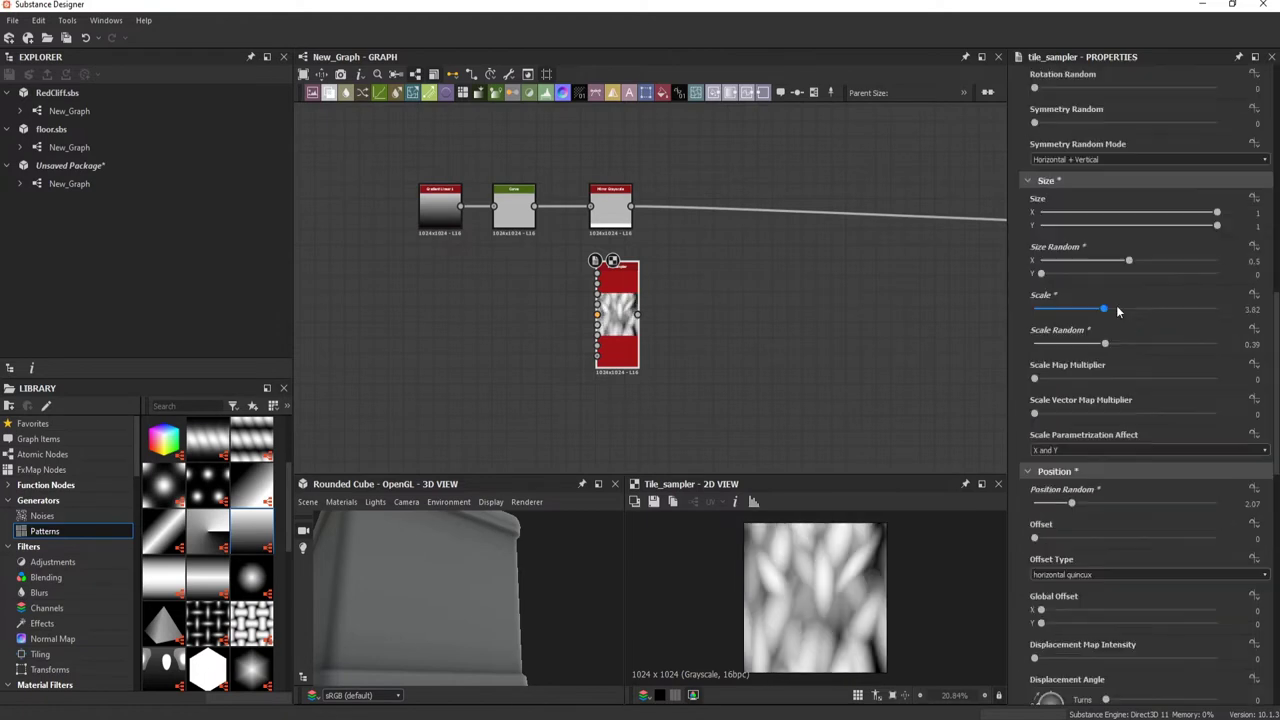
scroll(687, 360, up, 2)
scroll(760, 380, down, 4)
scroll(1150, 400, down, 5)
scroll(1150, 300, up, 5)
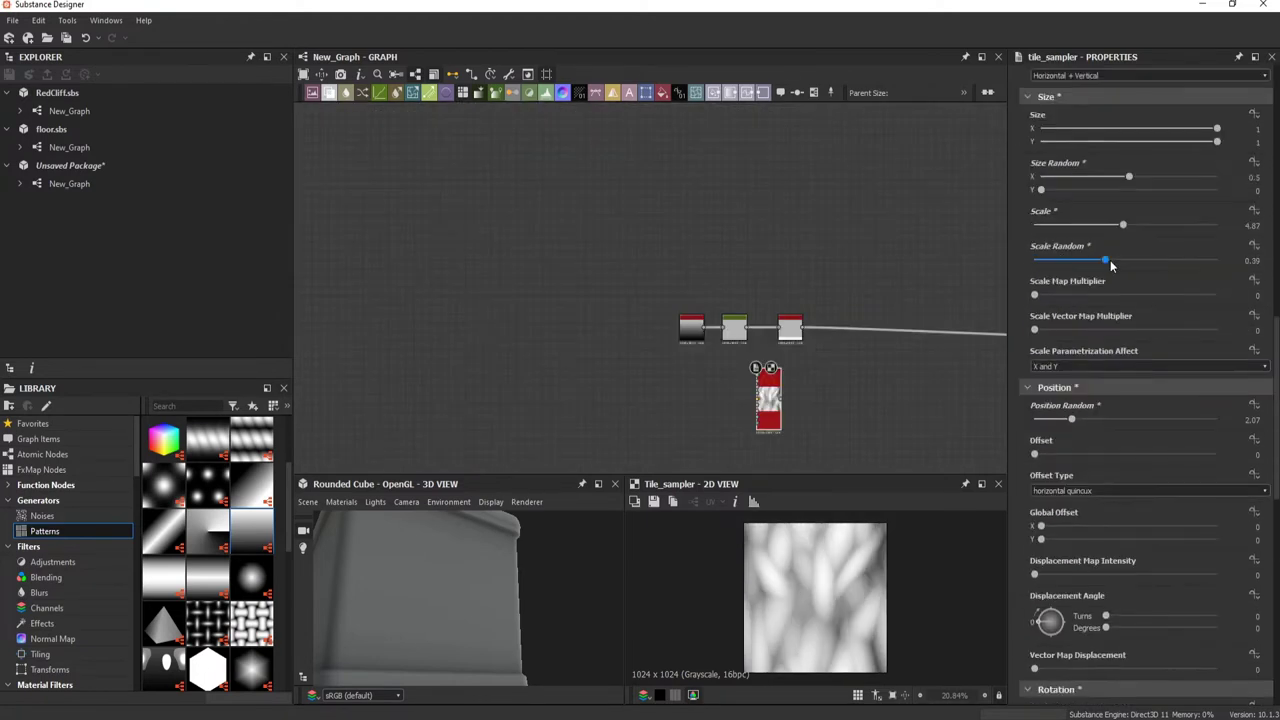
drag(1105, 259, 1185, 259)
scroll(760, 428, up, 4)
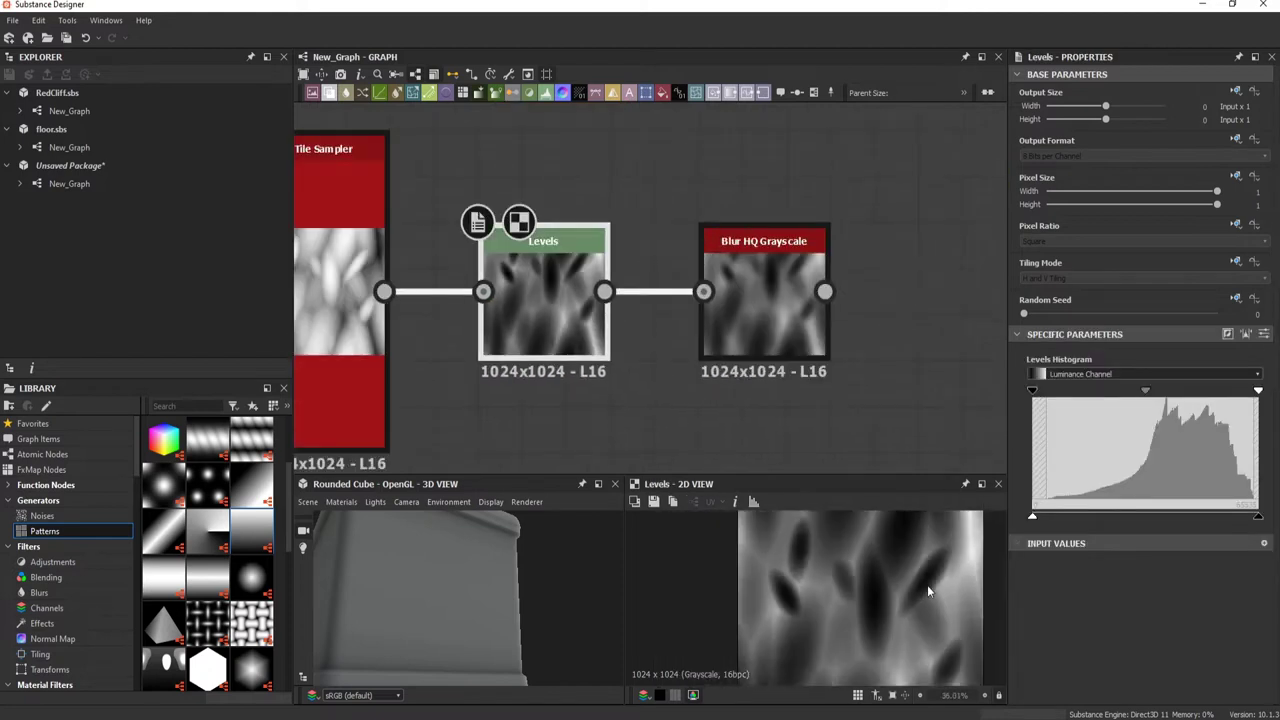
drag(1032, 516, 1148, 516)
Step: Raise the height blend offset to 0.55
click(793, 303)
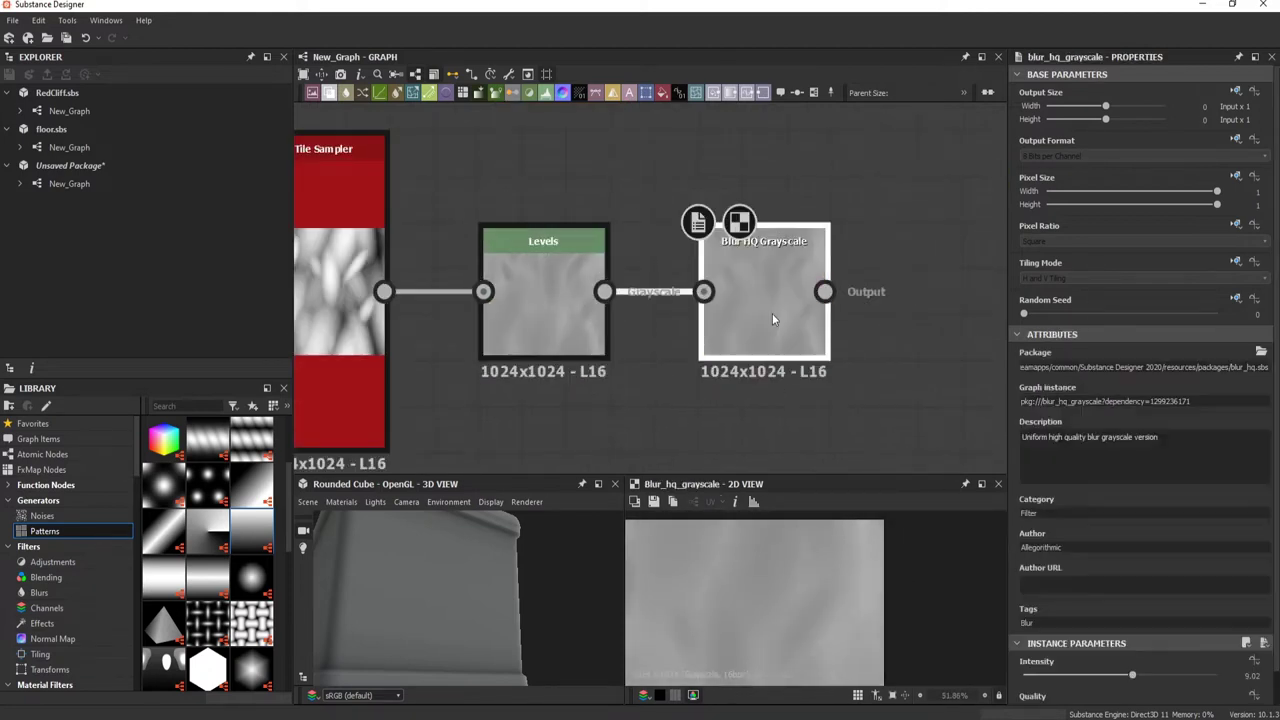
middle_drag(793, 303, 603, 416)
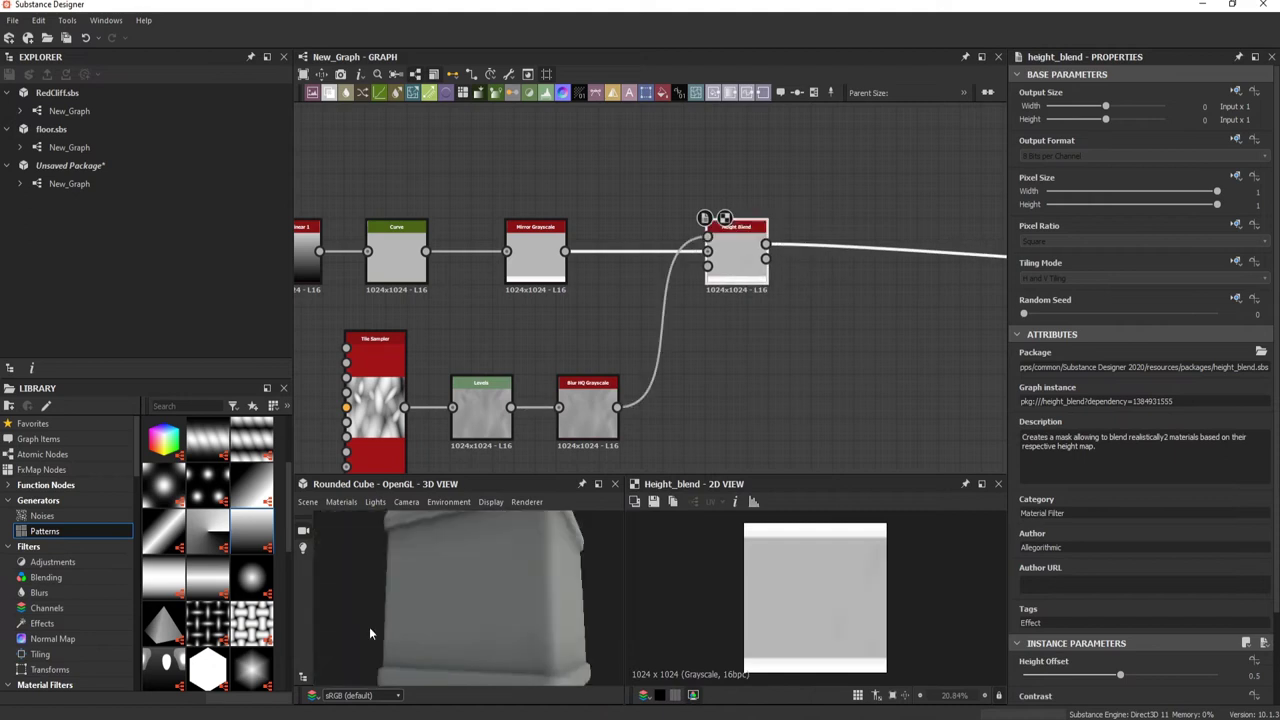
drag(1118, 677, 1129, 677)
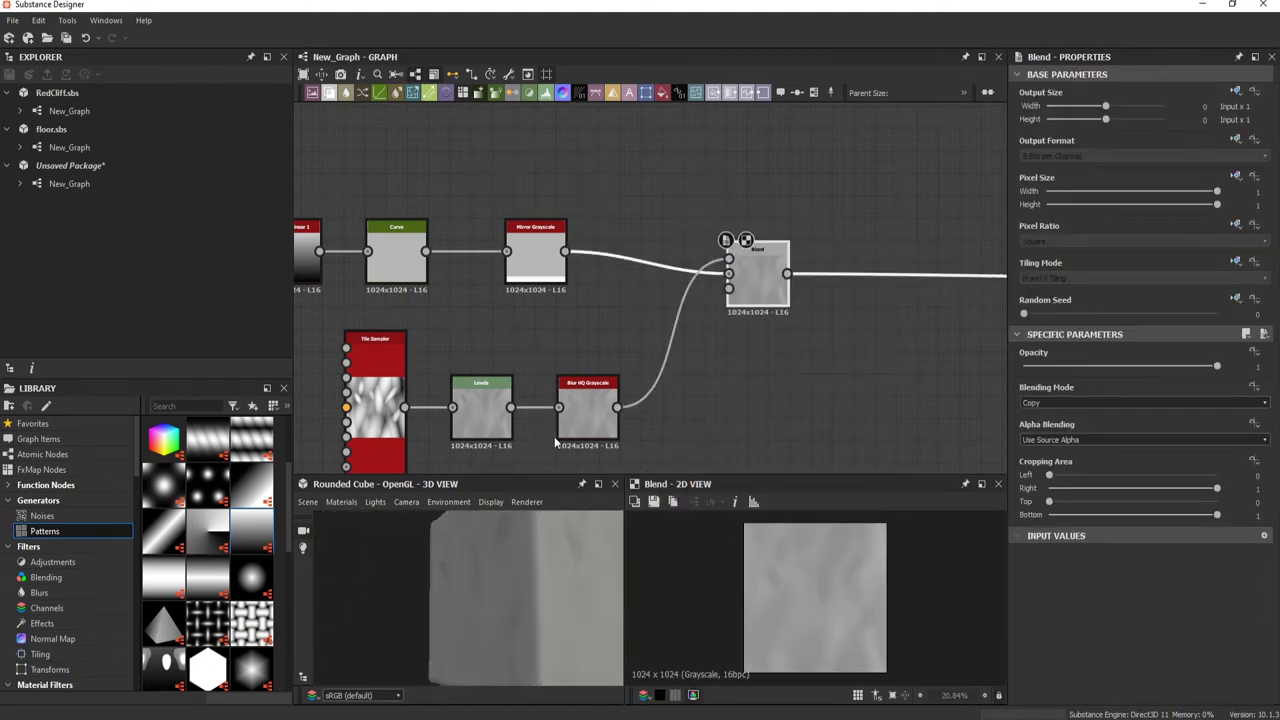
Step: Increase the Tile Sampler's X Amount and strengthen the Blur HQ Grayscale intensity
click(565, 260)
drag(1058, 551, 1068, 553)
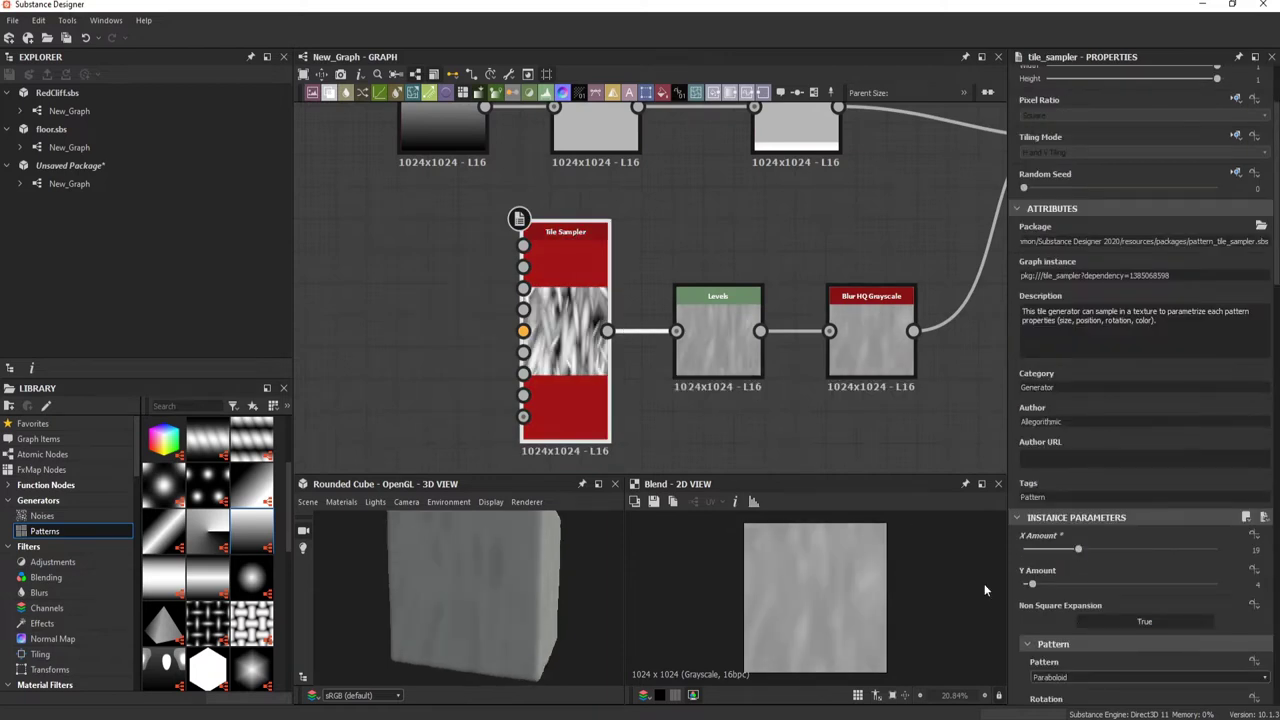
click(870, 340)
middle_drag(763, 225, 463, 310)
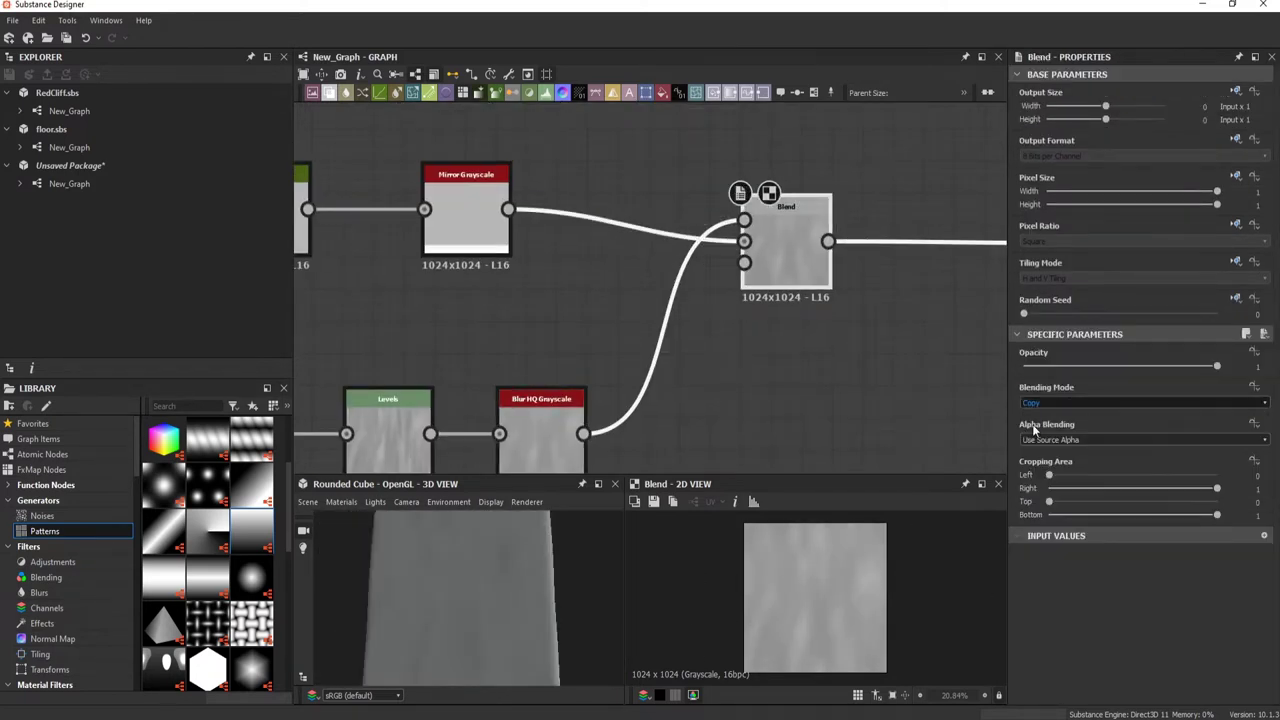
scroll(1082, 405, down, 2)
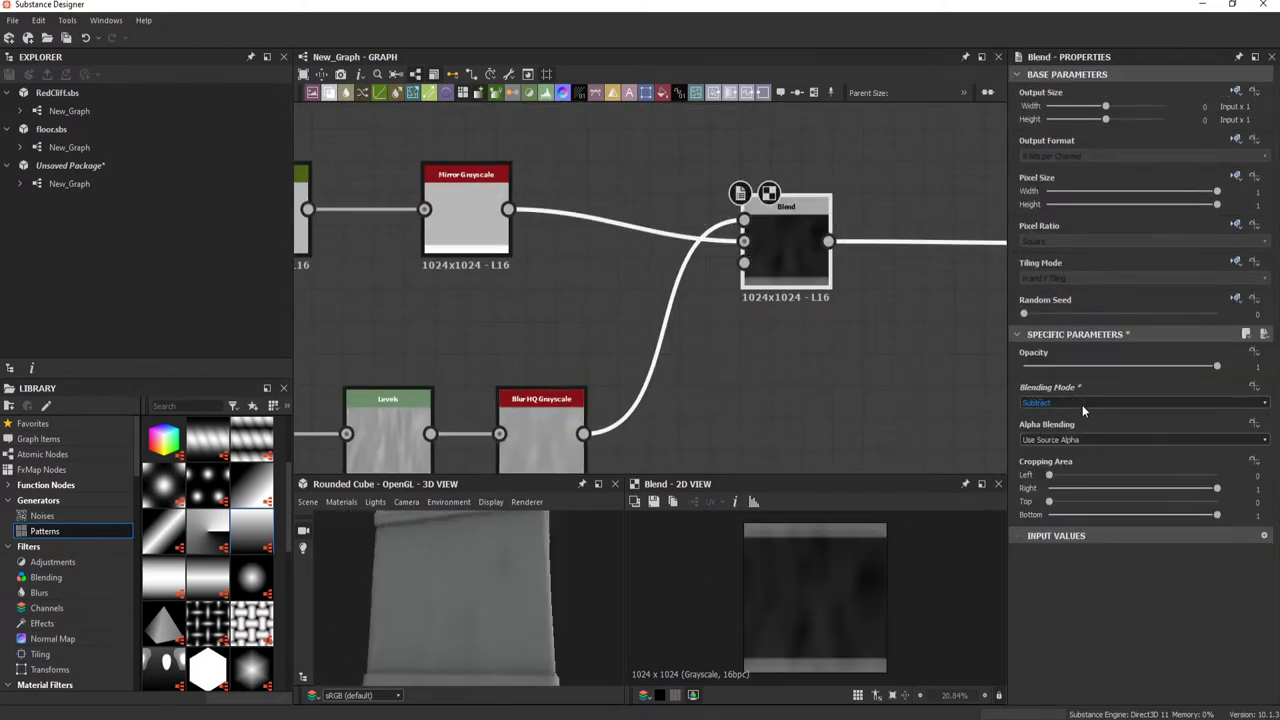
scroll(1082, 405, down, 1)
drag(528, 568, 364, 600)
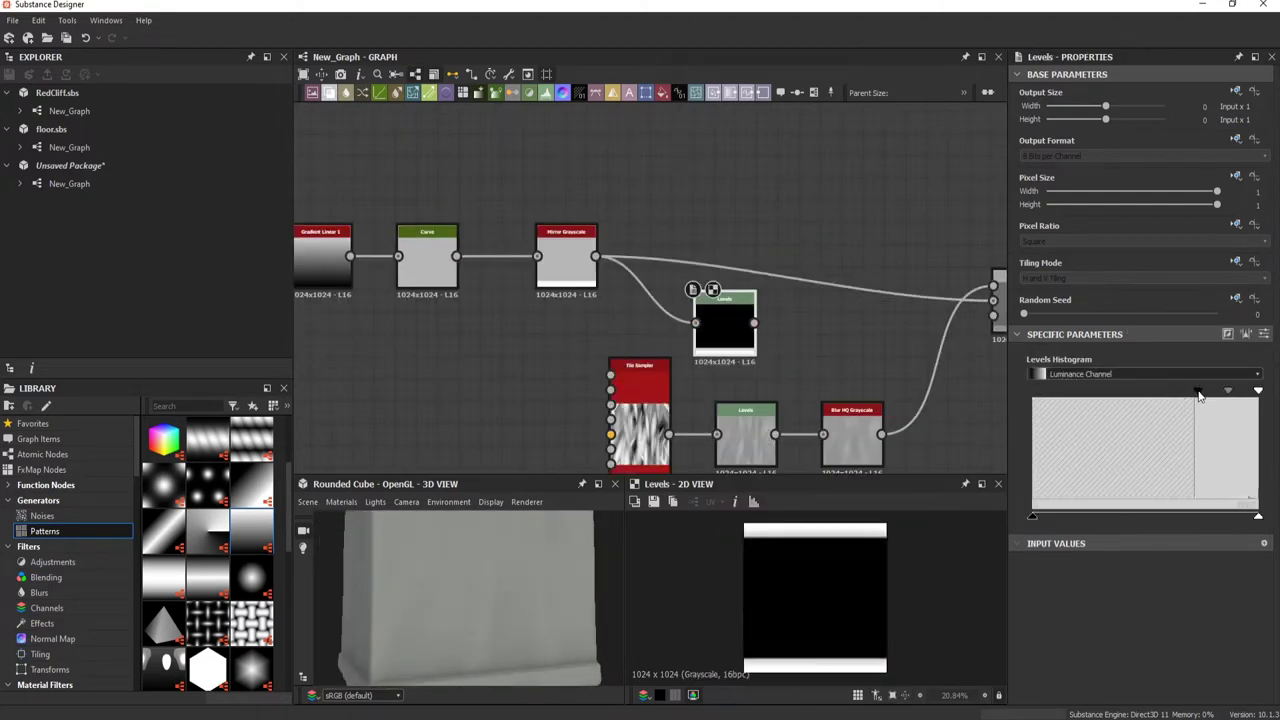
Step: Crush the Levels on the mirrored gradient so only edges stay white, and wire it into the Blend mask
scroll(808, 600, up, 5)
middle_drag(766, 287, 502, 268)
drag(490, 303, 730, 280)
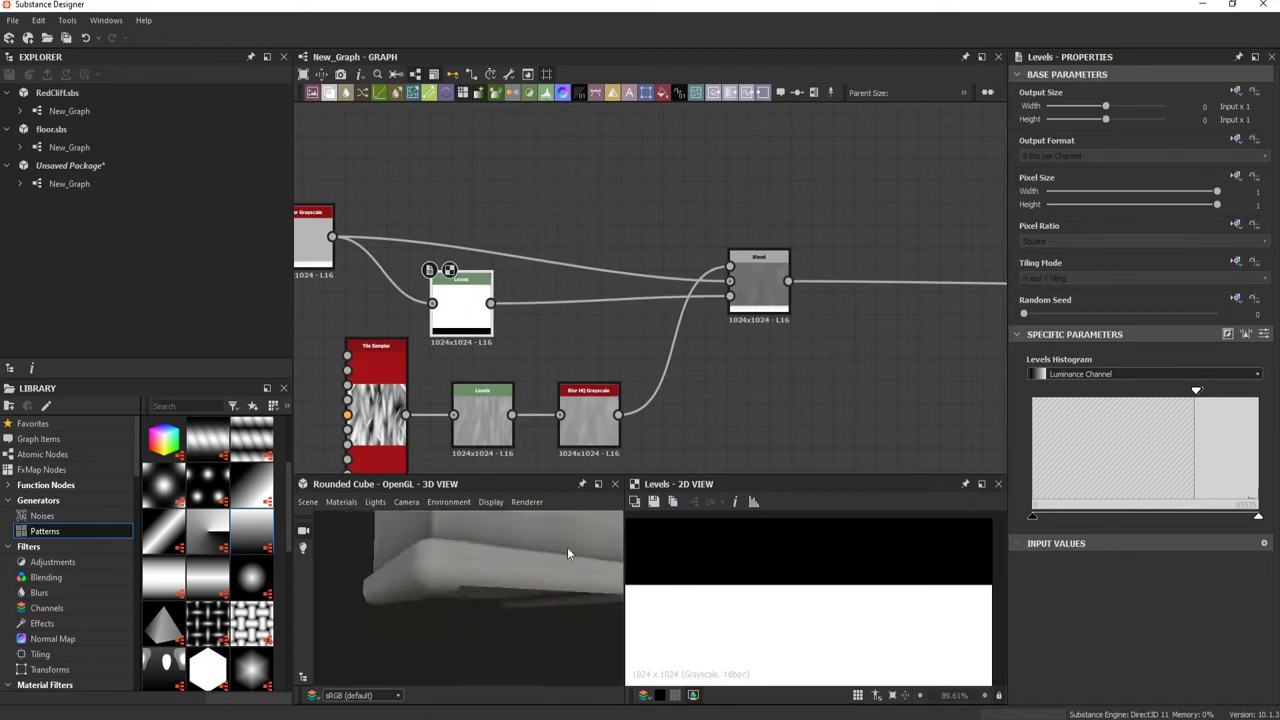
Step: Set the 3D preview material's Height Scale to 2.08 and browse the Noises library
mouse_move(530, 600)
mouse_down()
mouse_move(476, 579)
mouse_move(438, 529)
mouse_up()
click(341, 501)
click(615, 605)
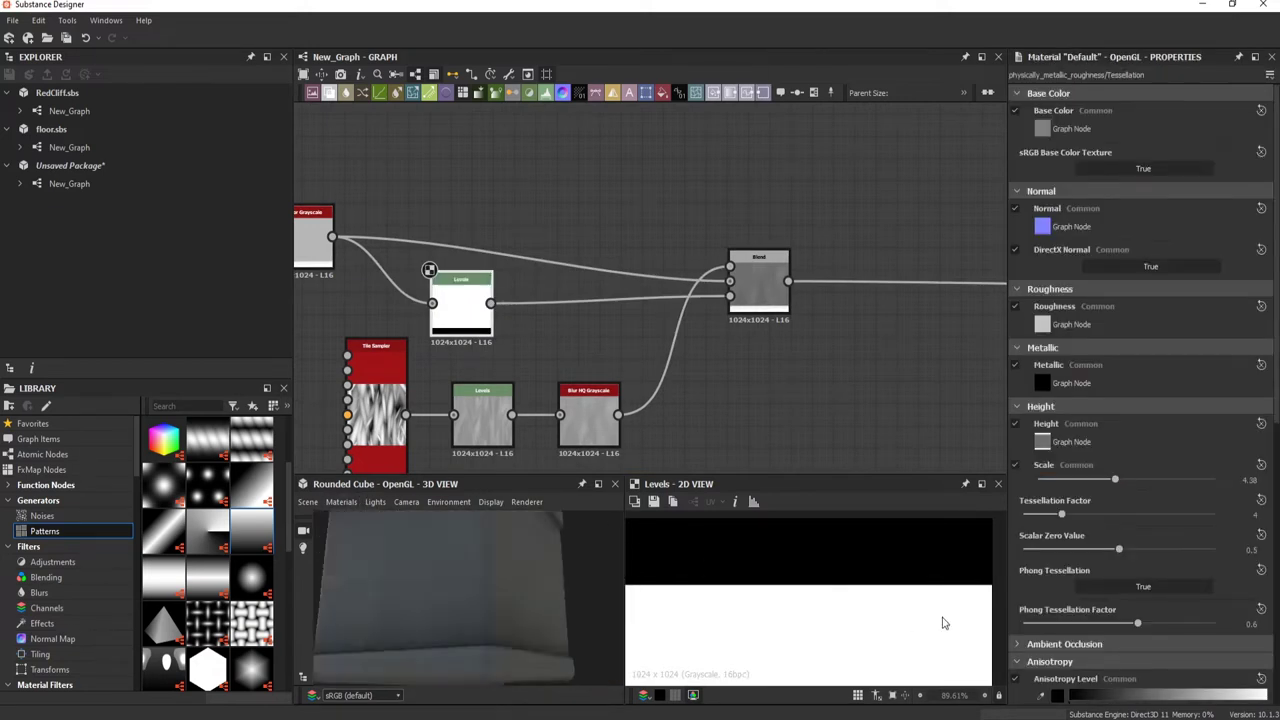
drag(480, 600, 420, 585)
scroll(420, 585, down, 3)
scroll(530, 590, up, 5)
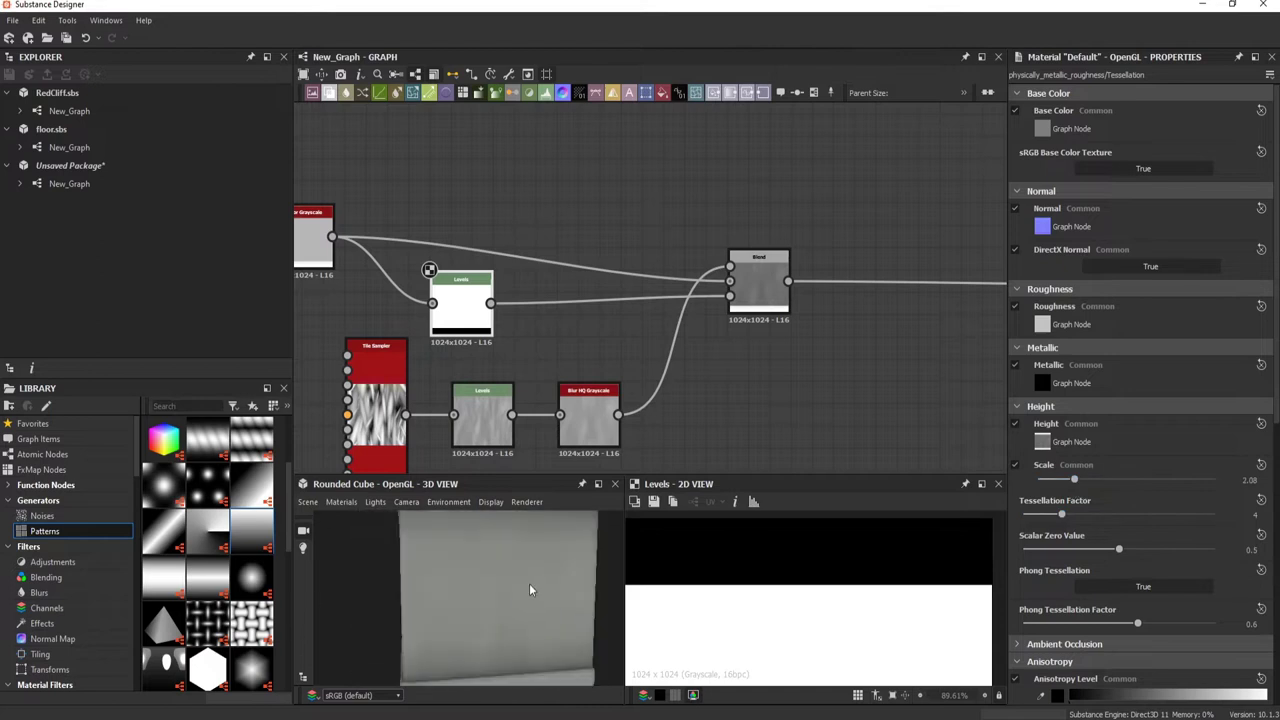
scroll(475, 563, down, 2)
scroll(705, 335, down, 3)
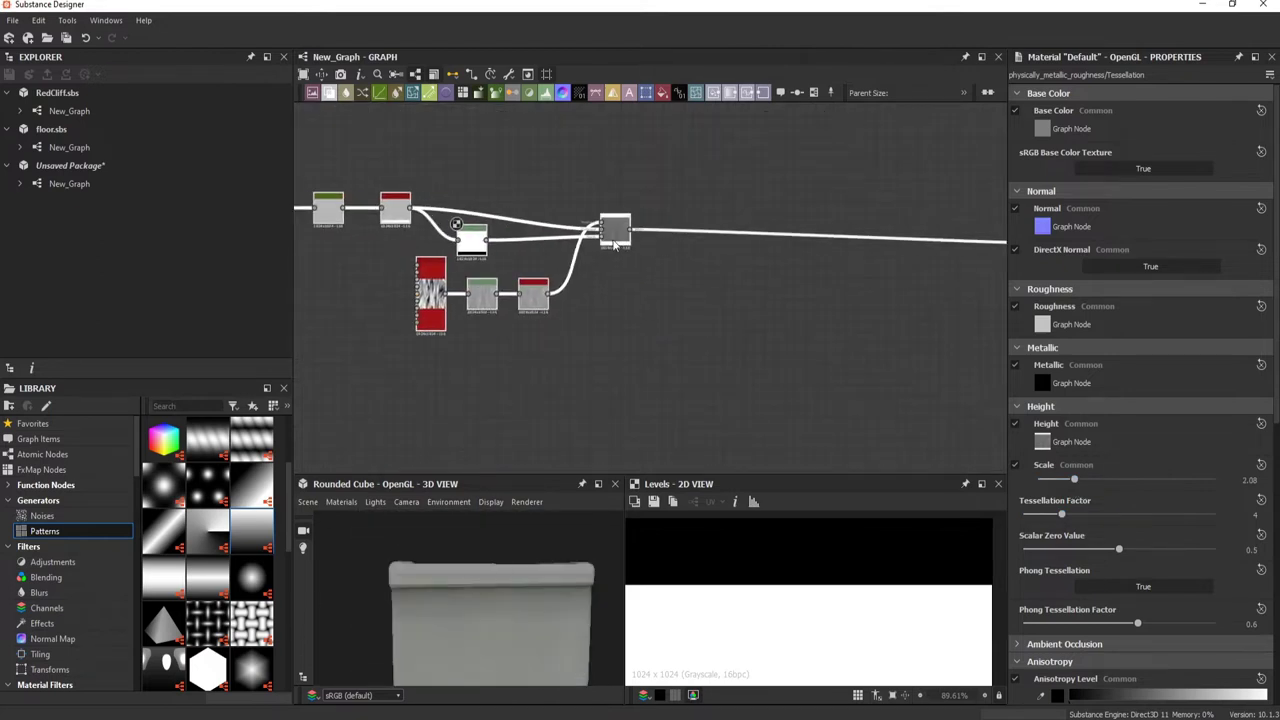
click(42, 515)
scroll(207, 550, down, 2)
Step: Drag Grunge Map 003 into the graph and position it below the blur chain
drag(207, 530, 594, 370)
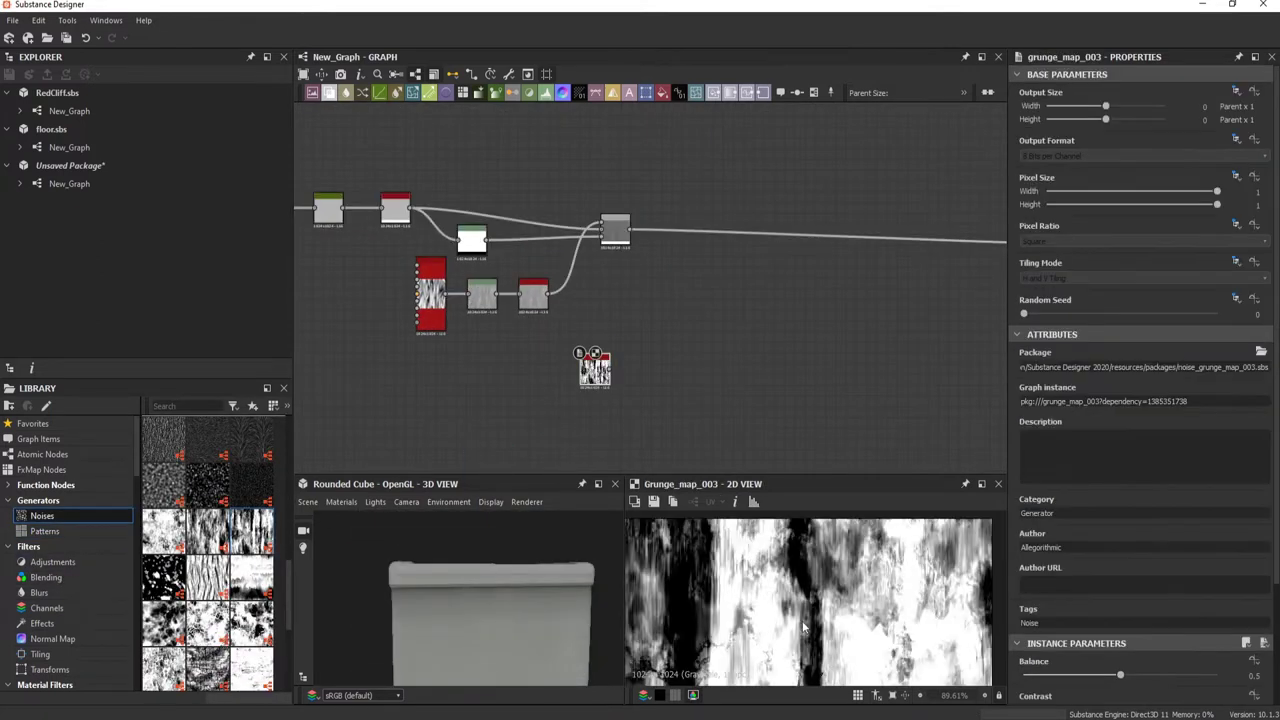
scroll(594, 370, up, 2)
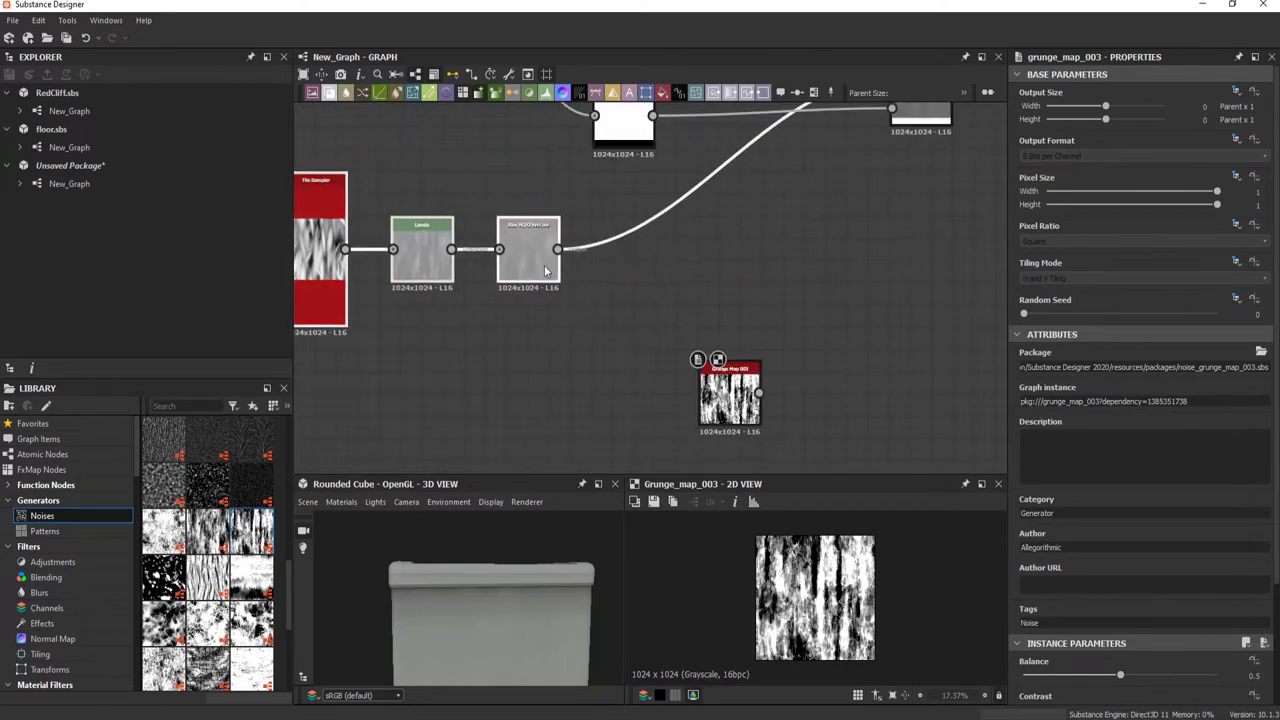
mouse_move(734, 386)
mouse_down()
mouse_move(453, 388)
mouse_move(695, 172)
mouse_up()
scroll(1124, 601, down, 3)
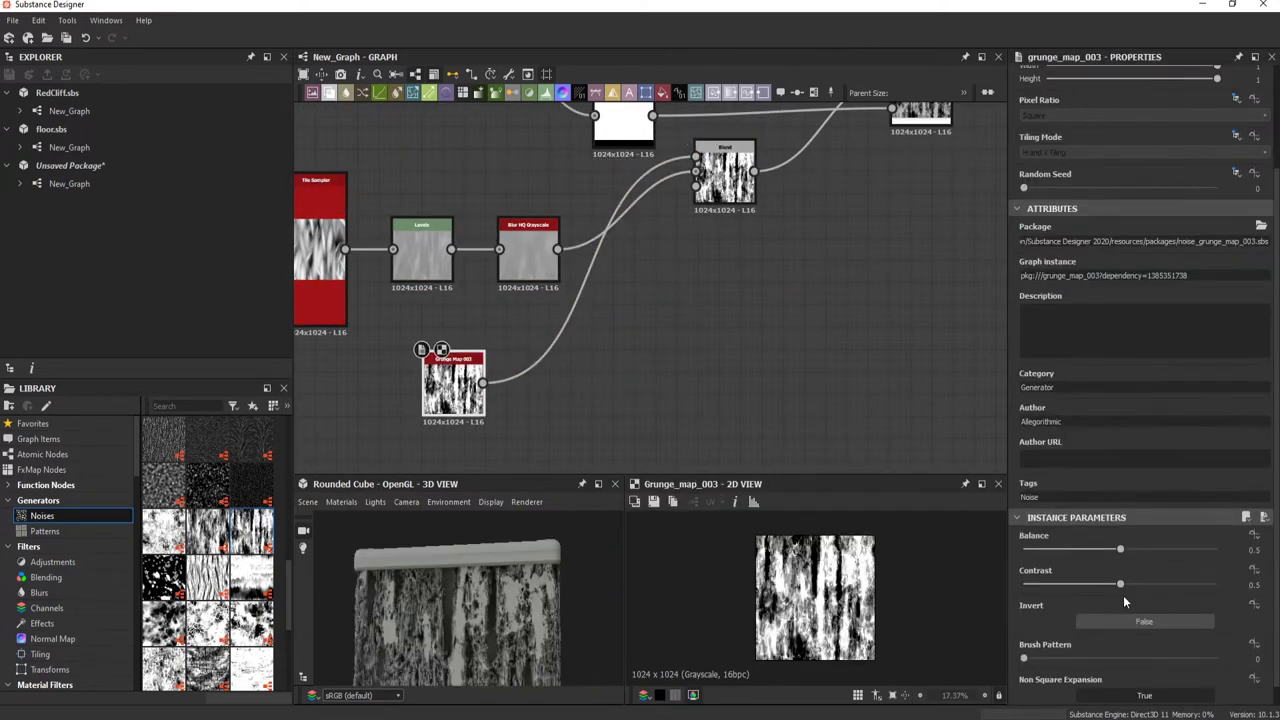
Step: Set the grunge Blend to Add (Linear Dodge) with opacity 0.07
click(725, 175)
click(1143, 402)
click(1060, 424)
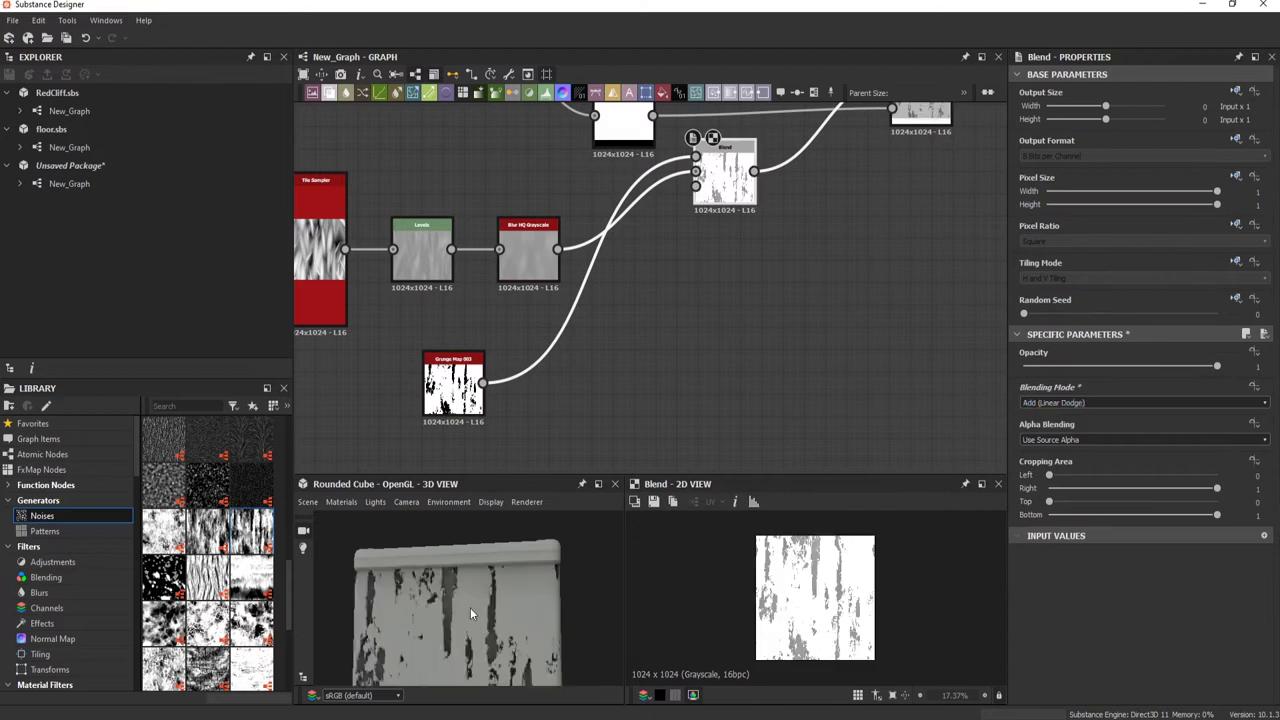
drag(1216, 366, 1037, 366)
scroll(538, 566, down, 3)
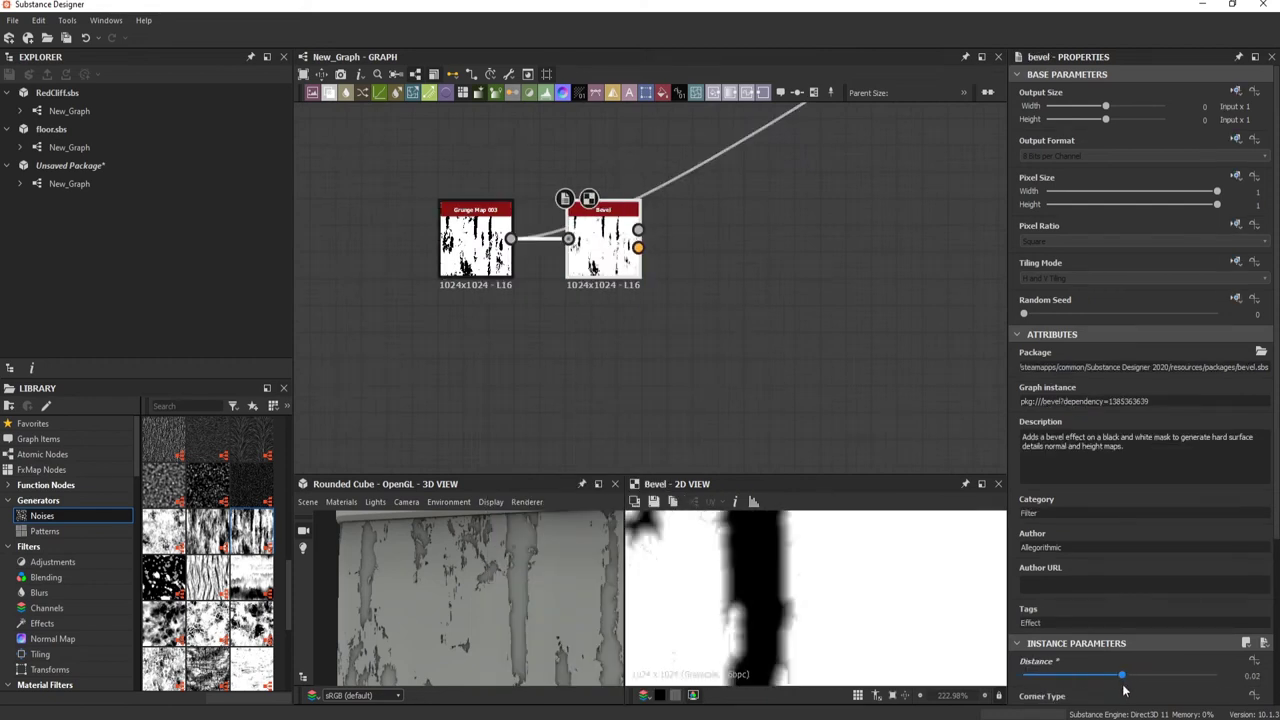
Step: Lower Bevel smoothing to 0.34, then replace the Bevel with a Blur HQ Grayscale node
scroll(1073, 603, down, 2)
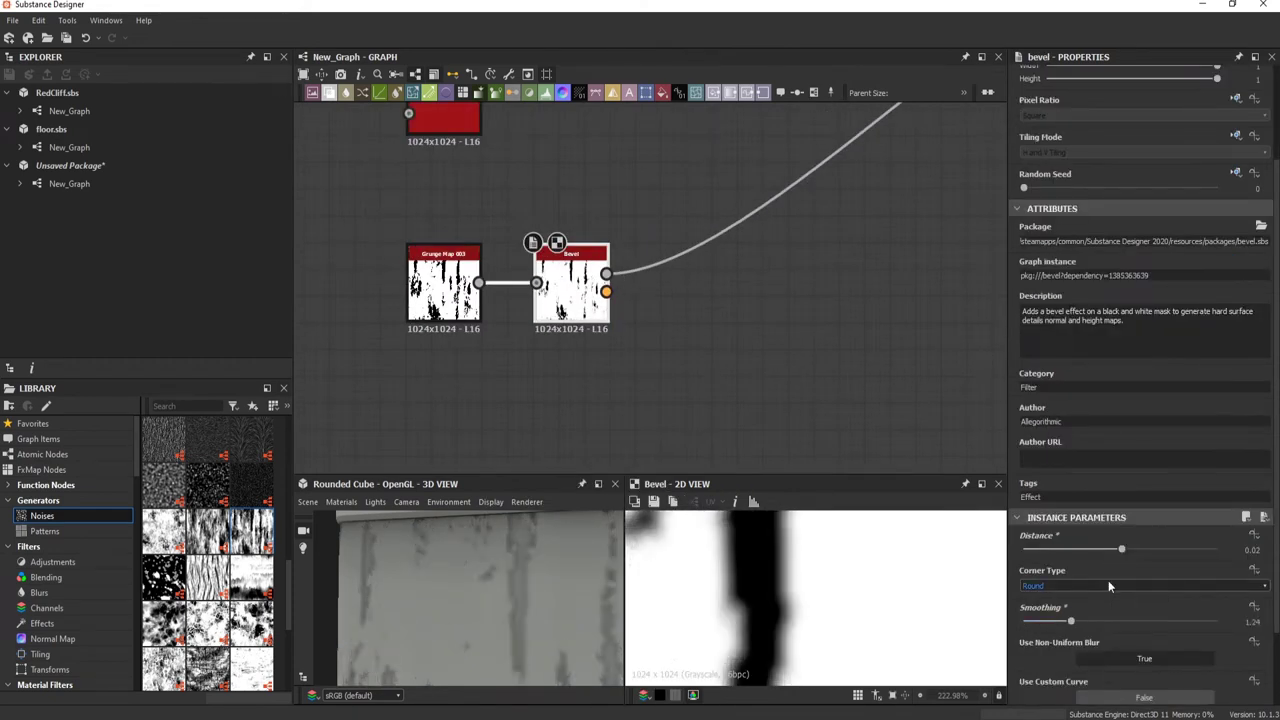
drag(1071, 621, 1036, 621)
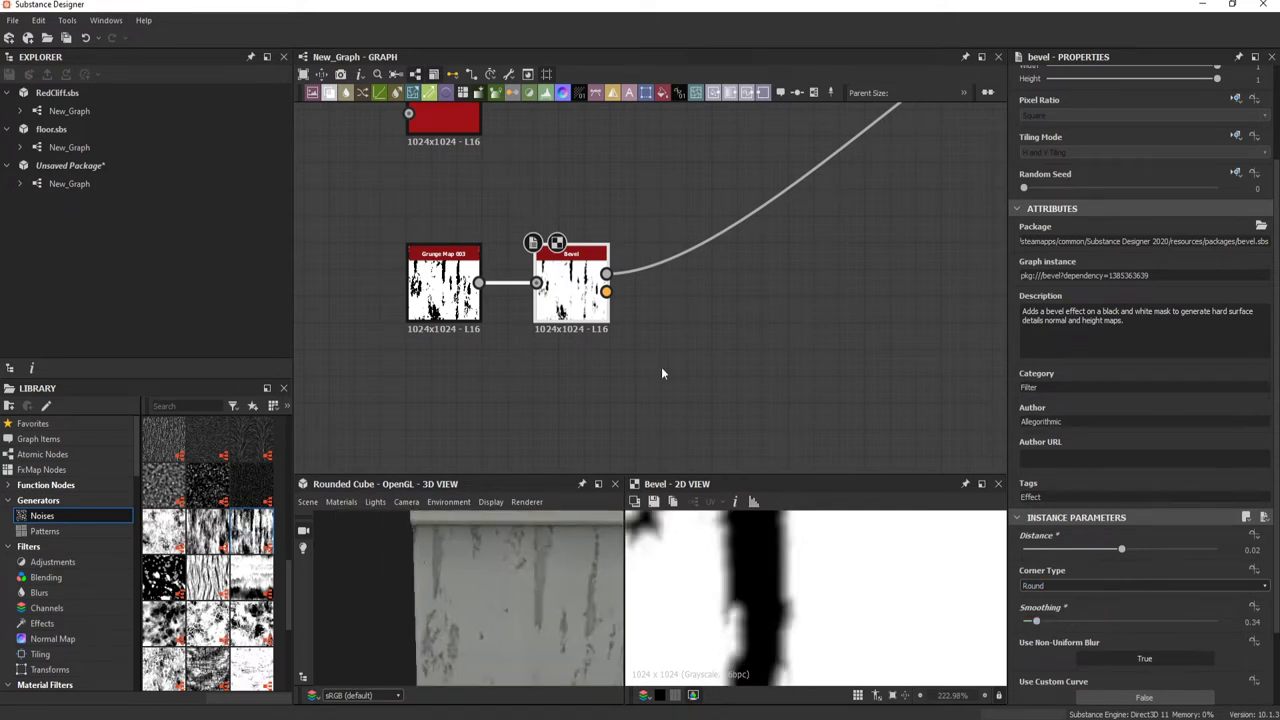
key(Delete)
key(space)
text(blur)
key(Return)
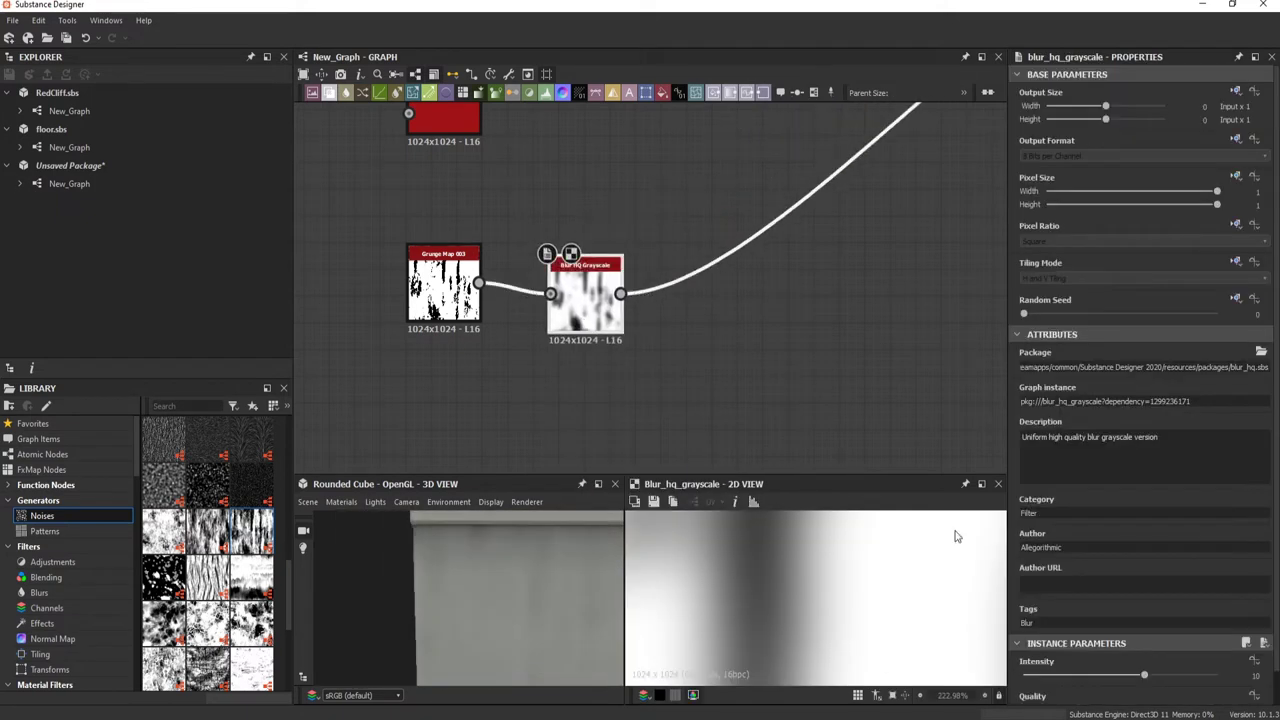
Step: Add a Slope Blur Grayscale after the blur, driven by a Perlin Noise in its slope input
key(space)
text(slope)
key(Return)
key(space)
text(perlin)
key(Return)
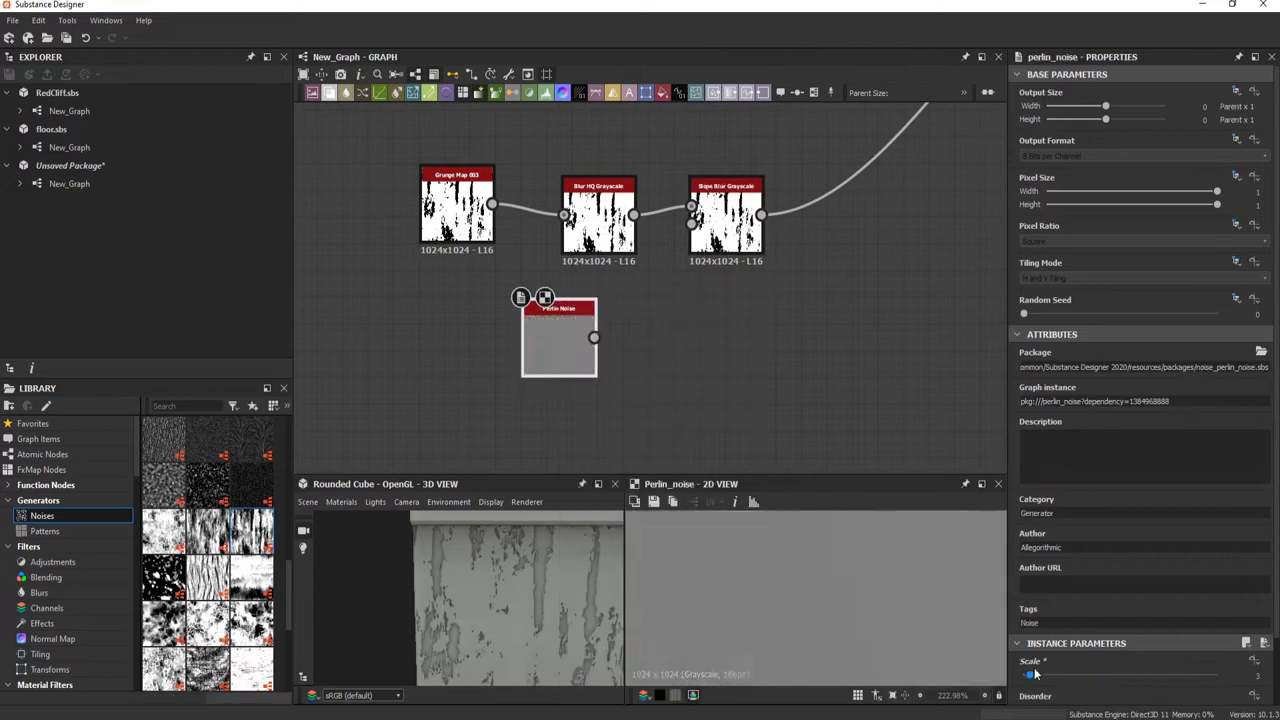
drag(590, 337, 690, 222)
scroll(700, 280, down, 2)
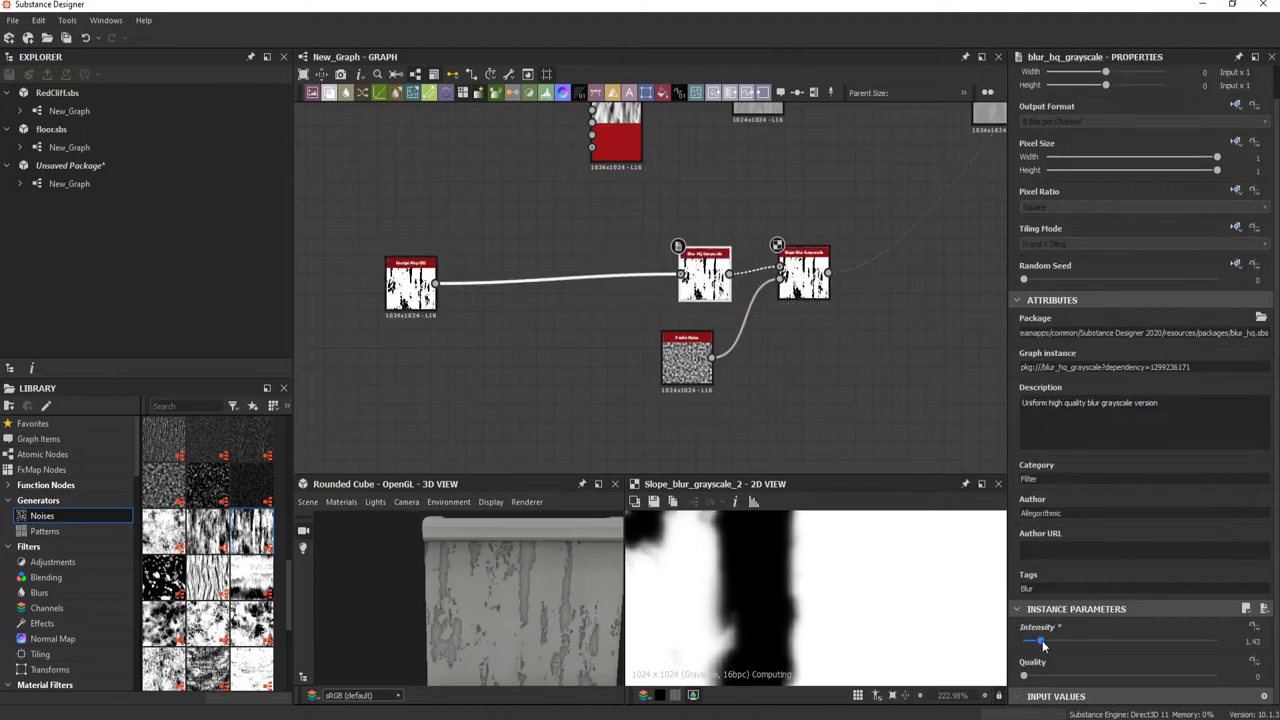
Step: Add a Directional Warp after the slope blur, driven by a Crystal noise input
right_click(722, 292)
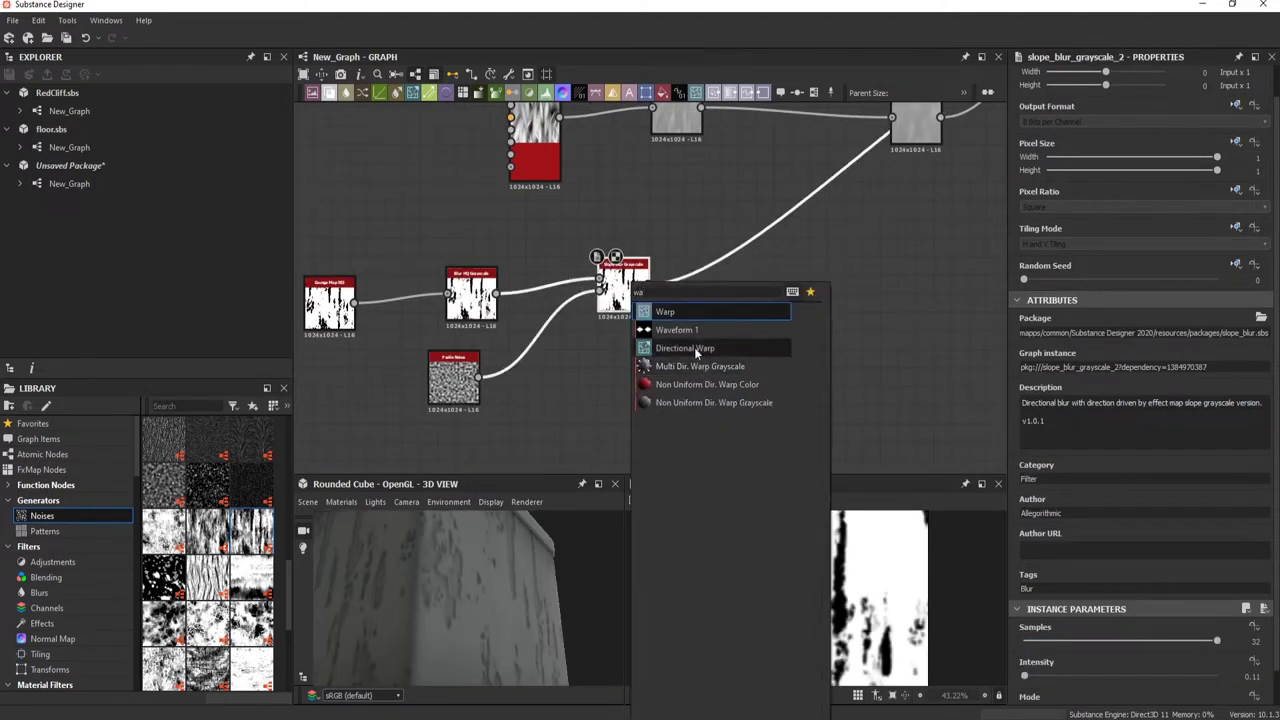
click(694, 347)
text(c)
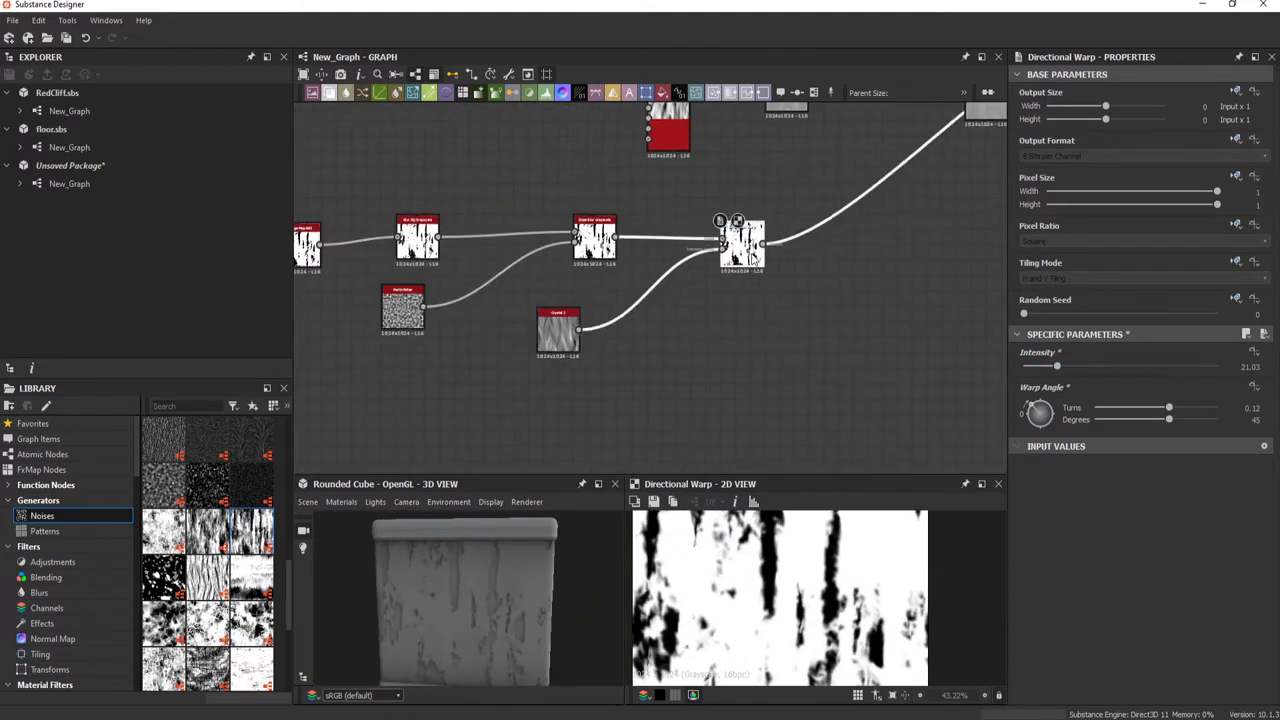
Step: Insert a Levels after the Directional Warp and raise its black point to darken the mask
key(space)
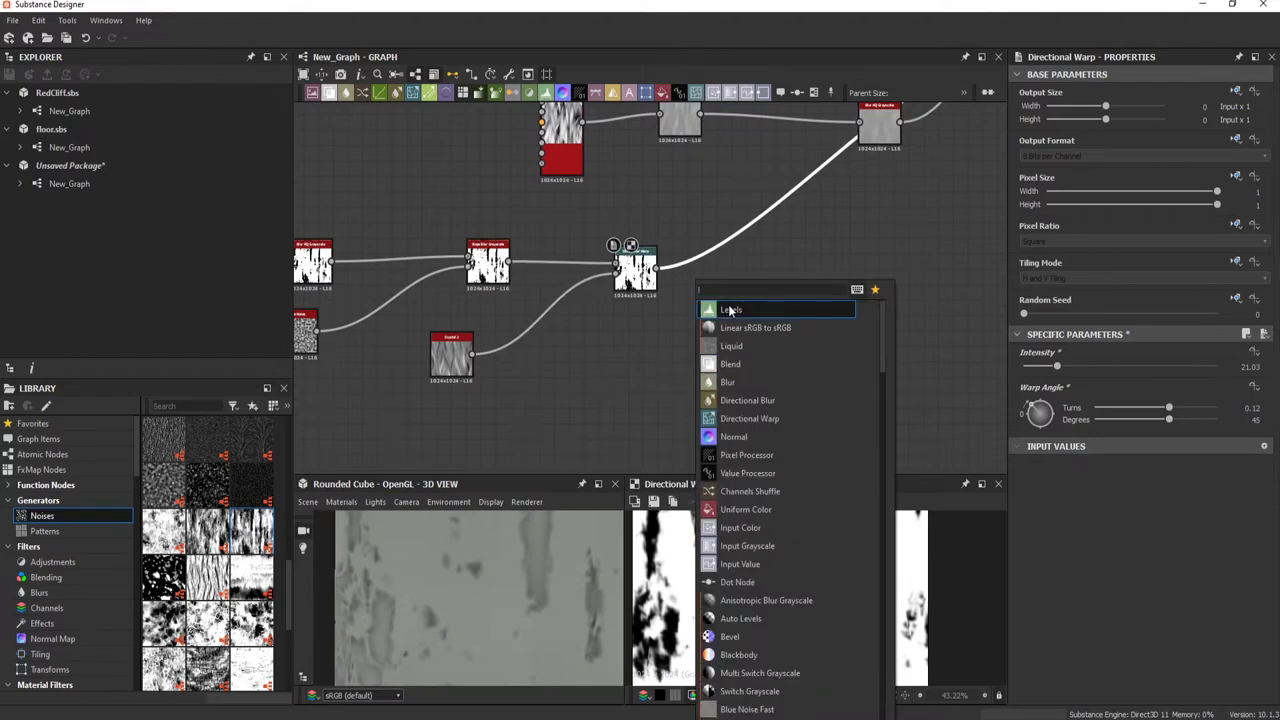
click(740, 420)
drag(1032, 389, 1194, 389)
mouse_move(488, 588)
mouse_down()
mouse_move(542, 571)
mouse_move(530, 595)
mouse_up()
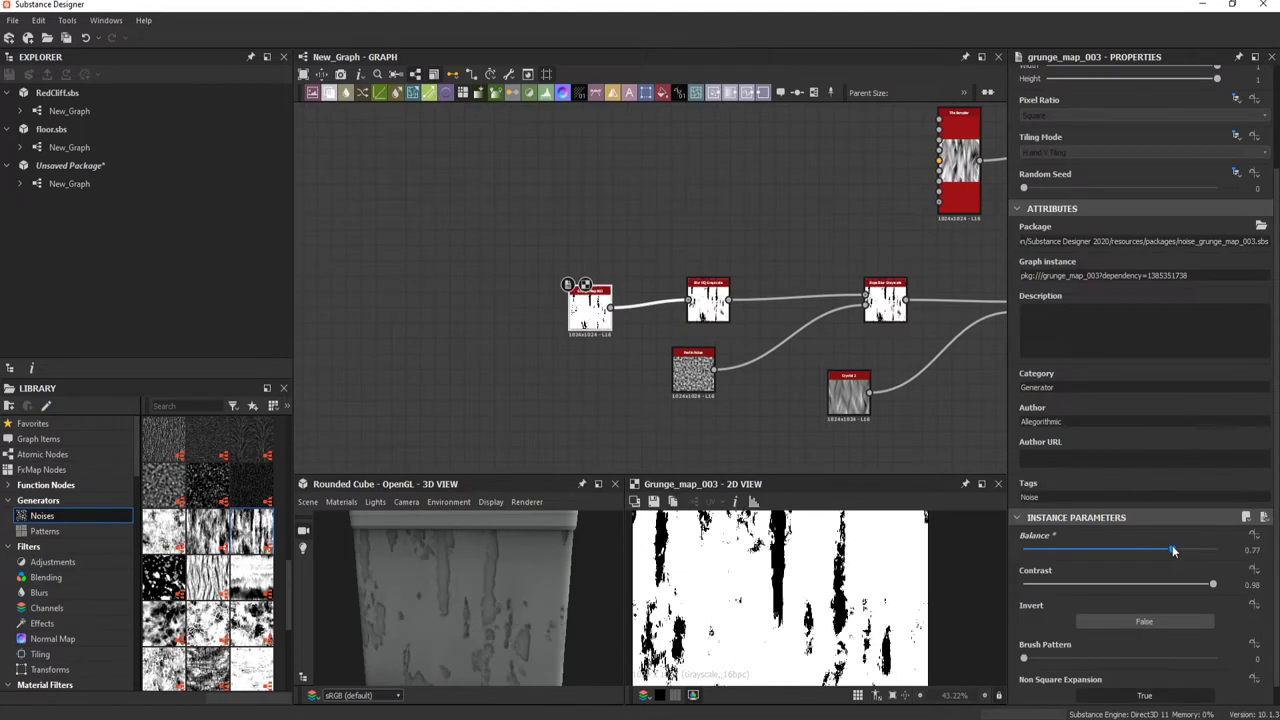
Step: Set Grunge Map 003's Balance to 0.68
drag(1172, 545, 1153, 547)
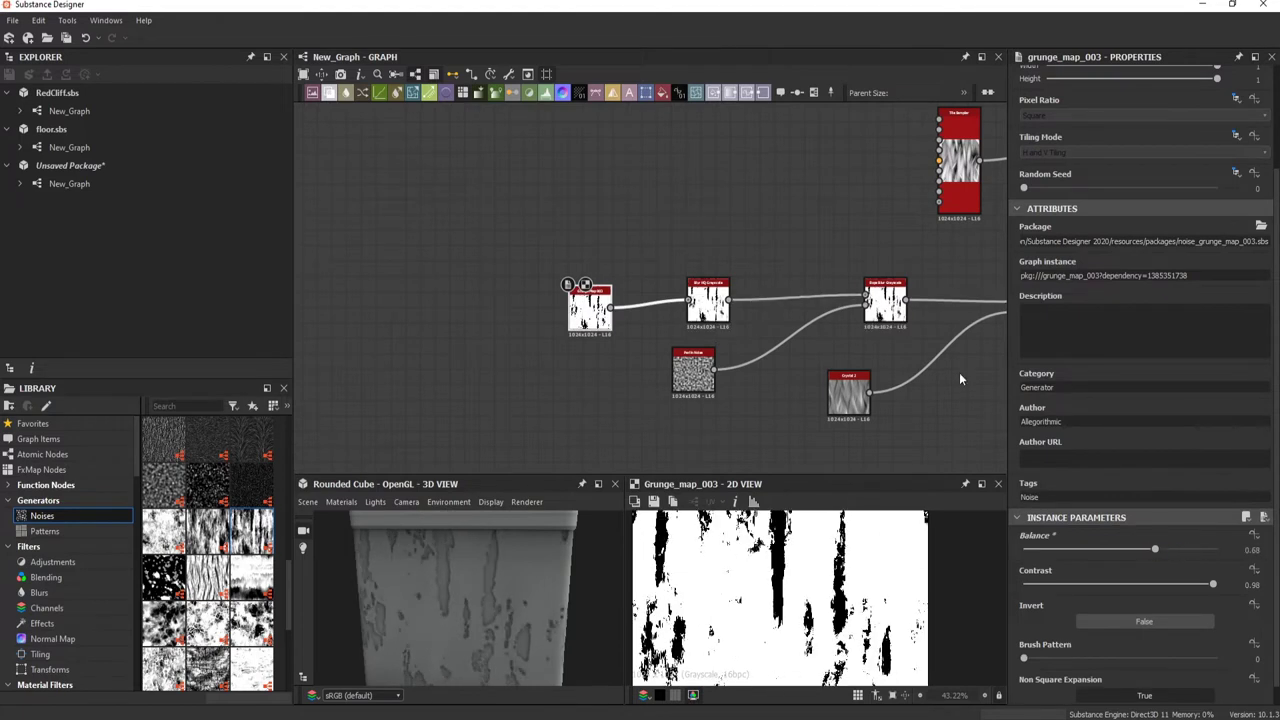
scroll(541, 337, down, 2)
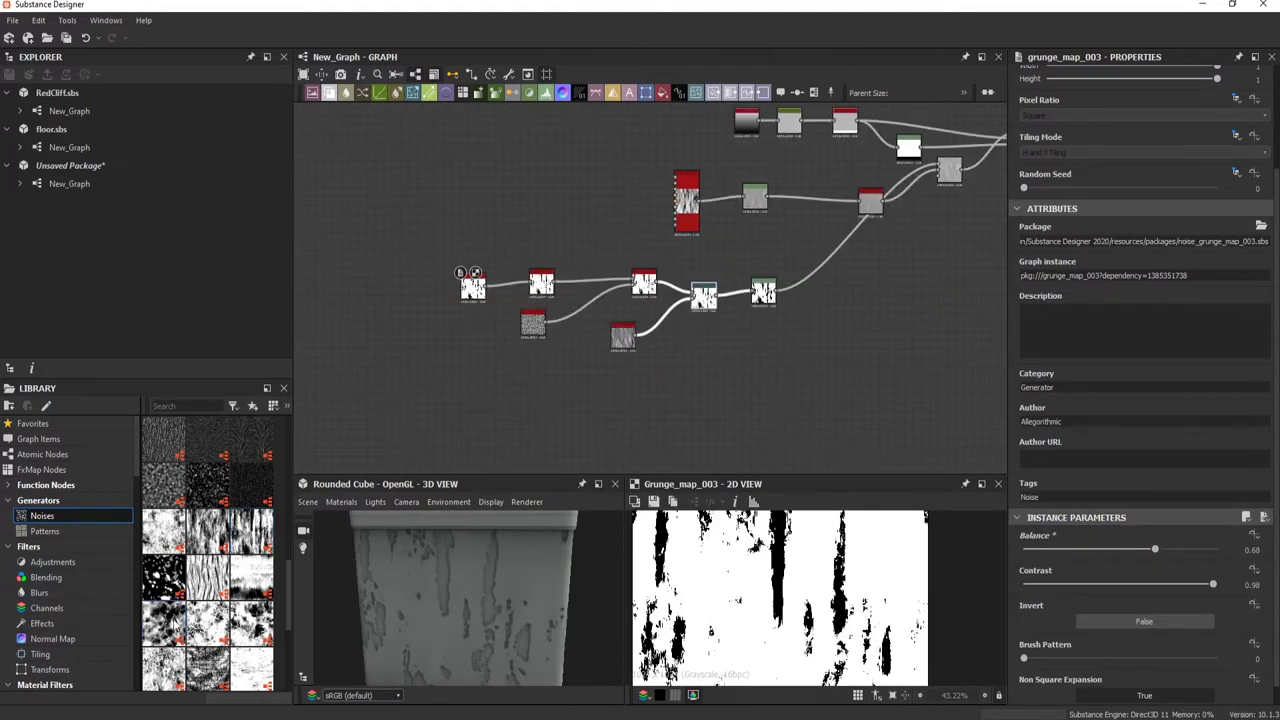
scroll(540, 330, up, 5)
scroll(250, 520, down, 3)
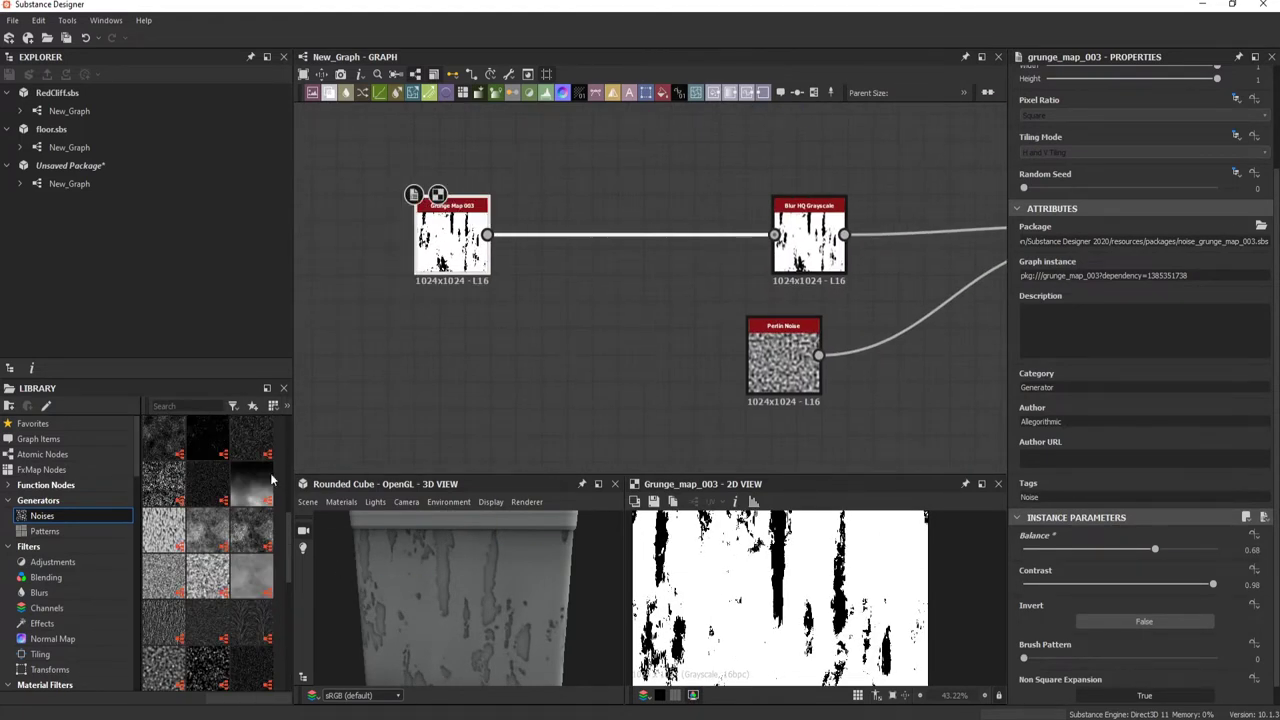
Step: Bring in a Dirt Gradient and subtract it from Grunge Map 003 with a Subtract Blend
drag(271, 481, 452, 400)
click(600, 295)
click(1060, 402)
click(1060, 405)
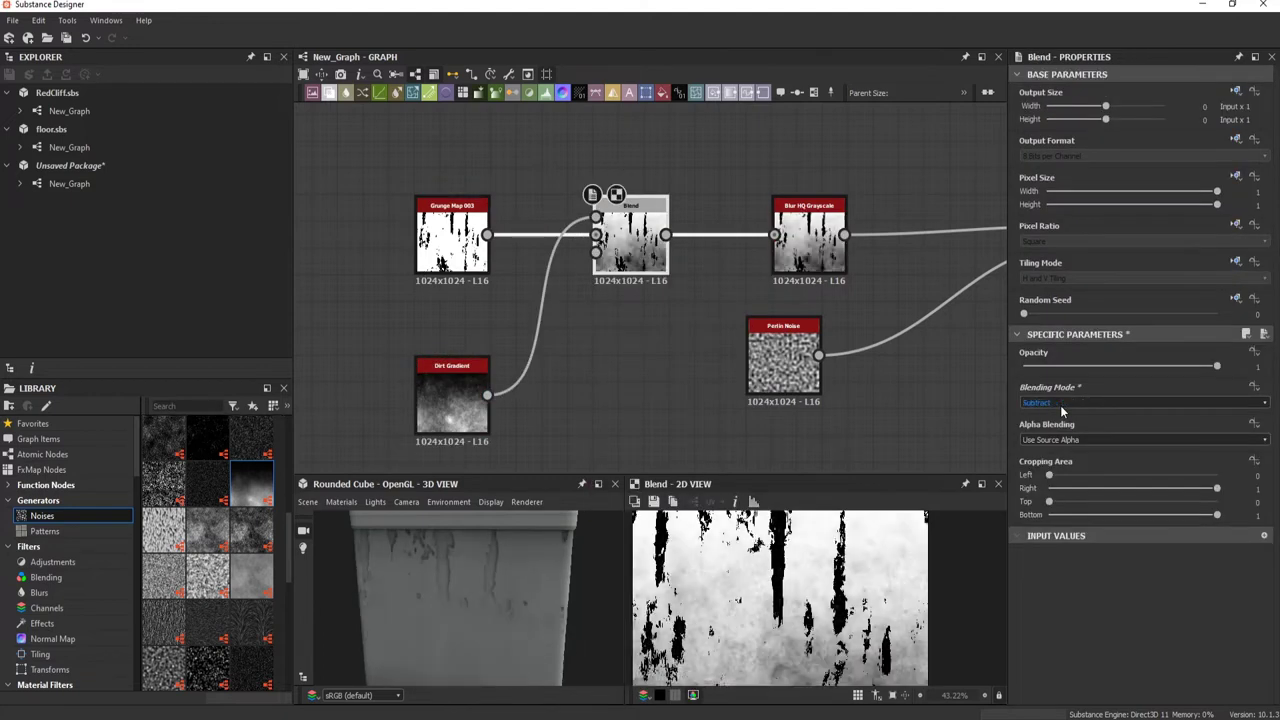
Step: Add a Levels after the Dirt Gradient and lower its white point to brighten it
click(387, 322)
key(space)
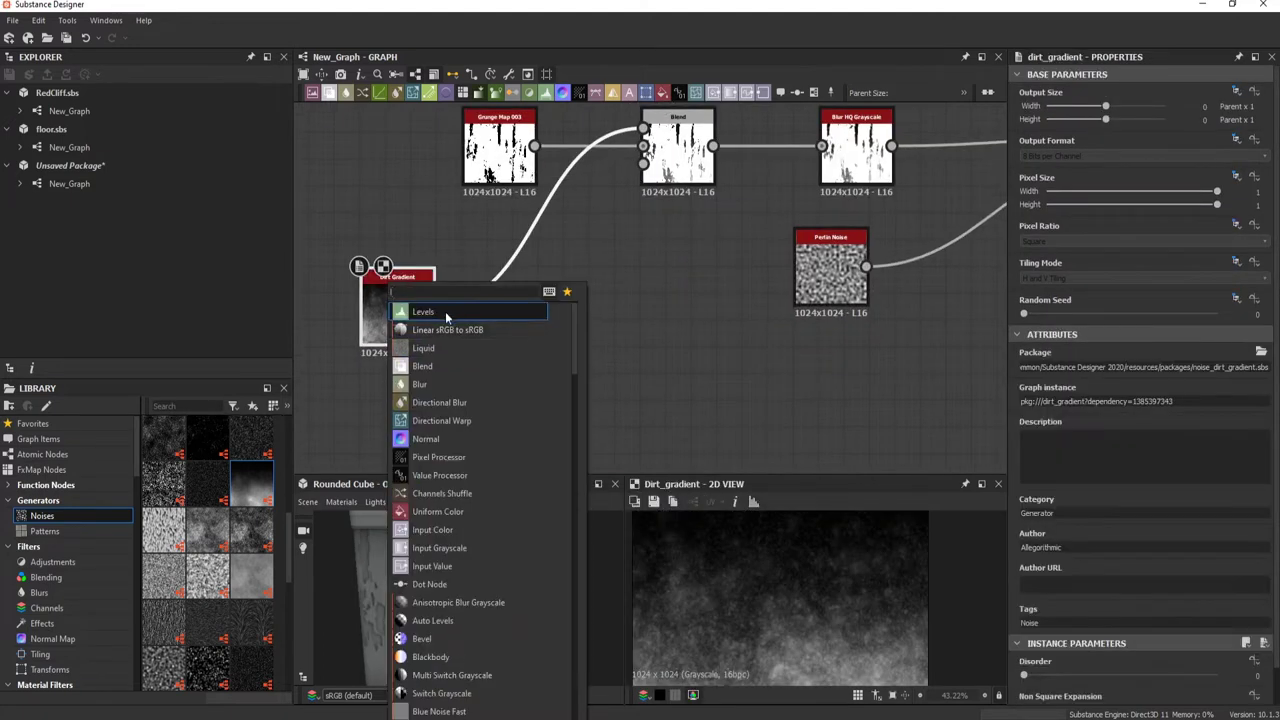
click(446, 314)
drag(1257, 390, 1078, 391)
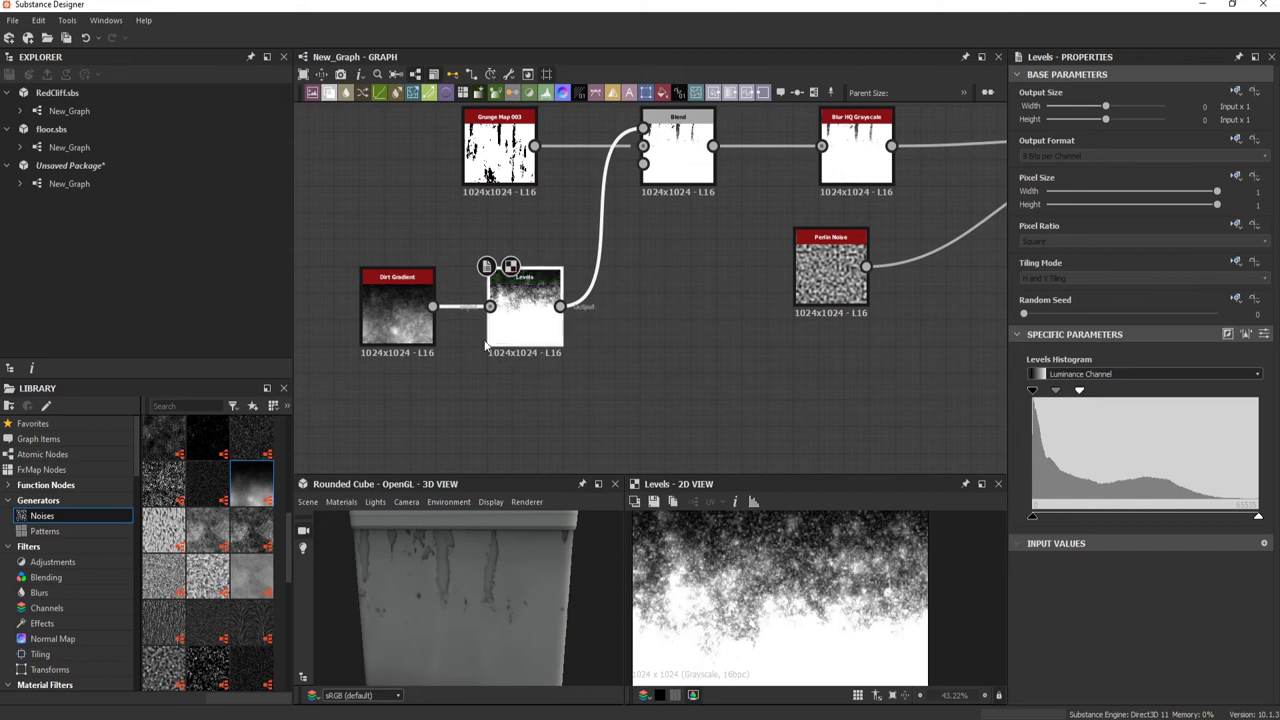
drag(500, 590, 552, 578)
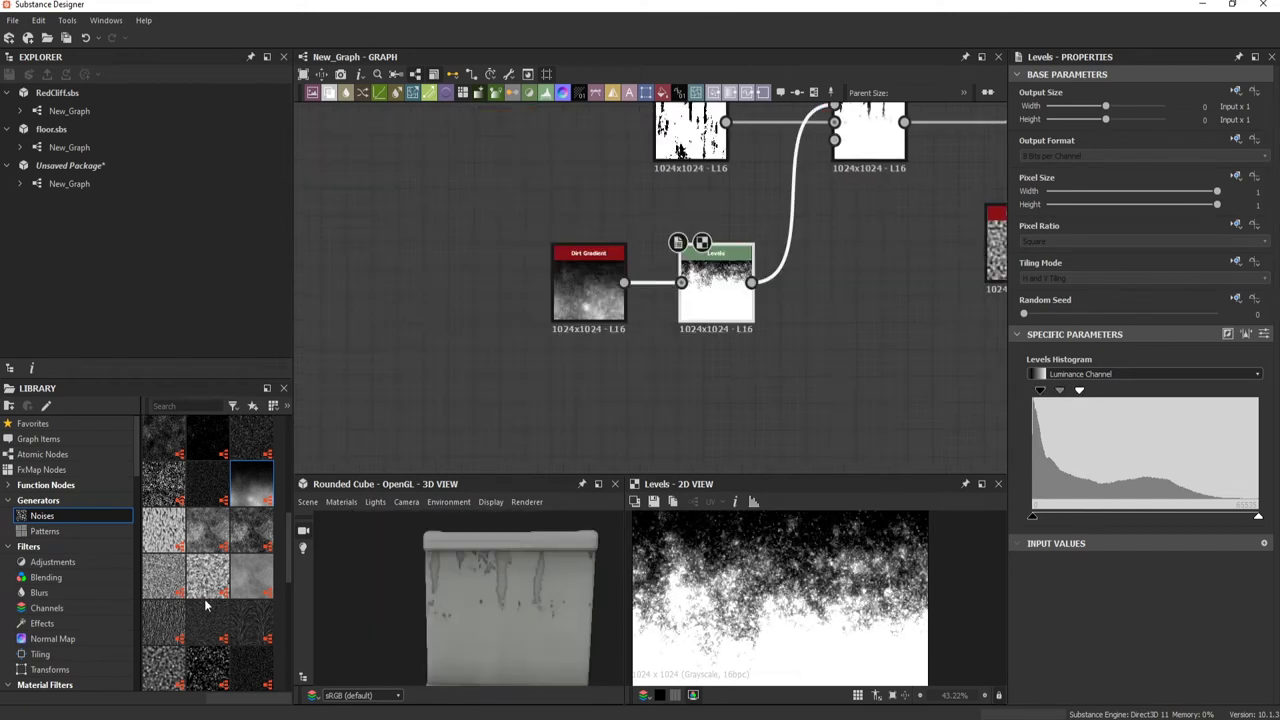
scroll(205, 605, down, 2)
scroll(210, 615, down, 1)
scroll(218, 630, down, 2)
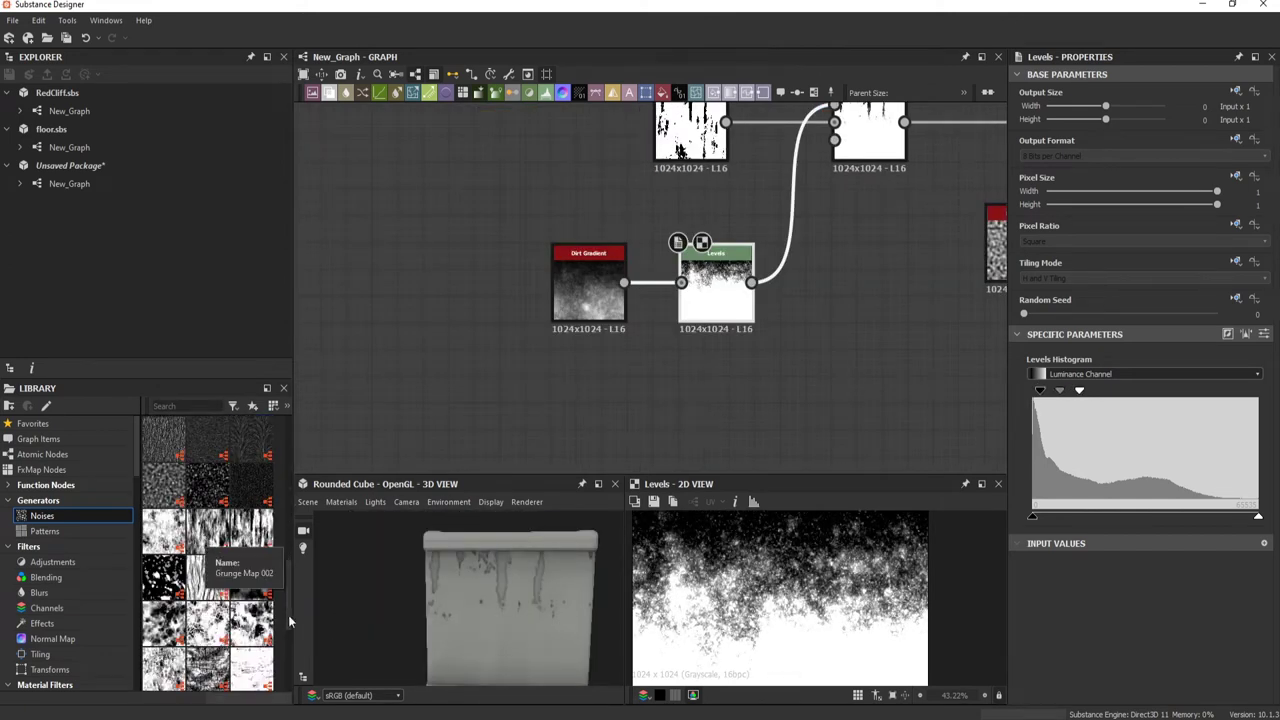
Step: Add Grunge Map 006 and blend it with the Dirt Gradient ahead of the Levels
drag(252, 577, 538, 438)
click(709, 282)
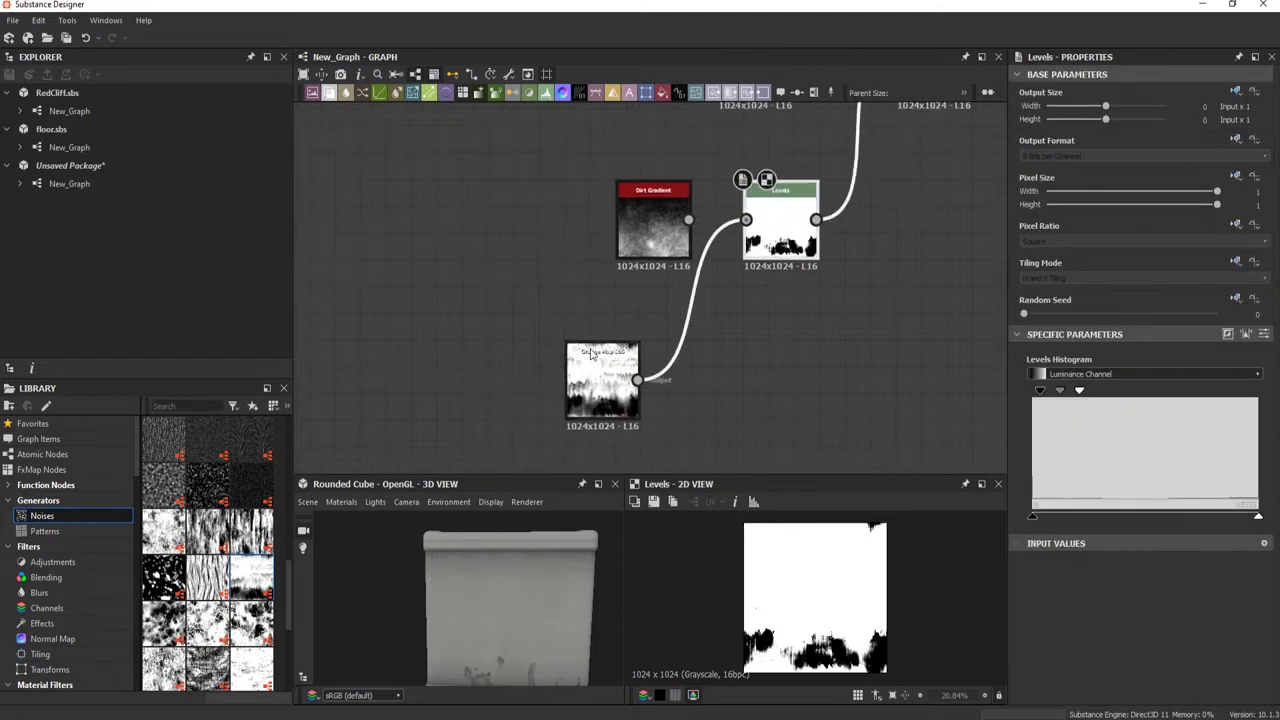
right_click(648, 290)
click(700, 294)
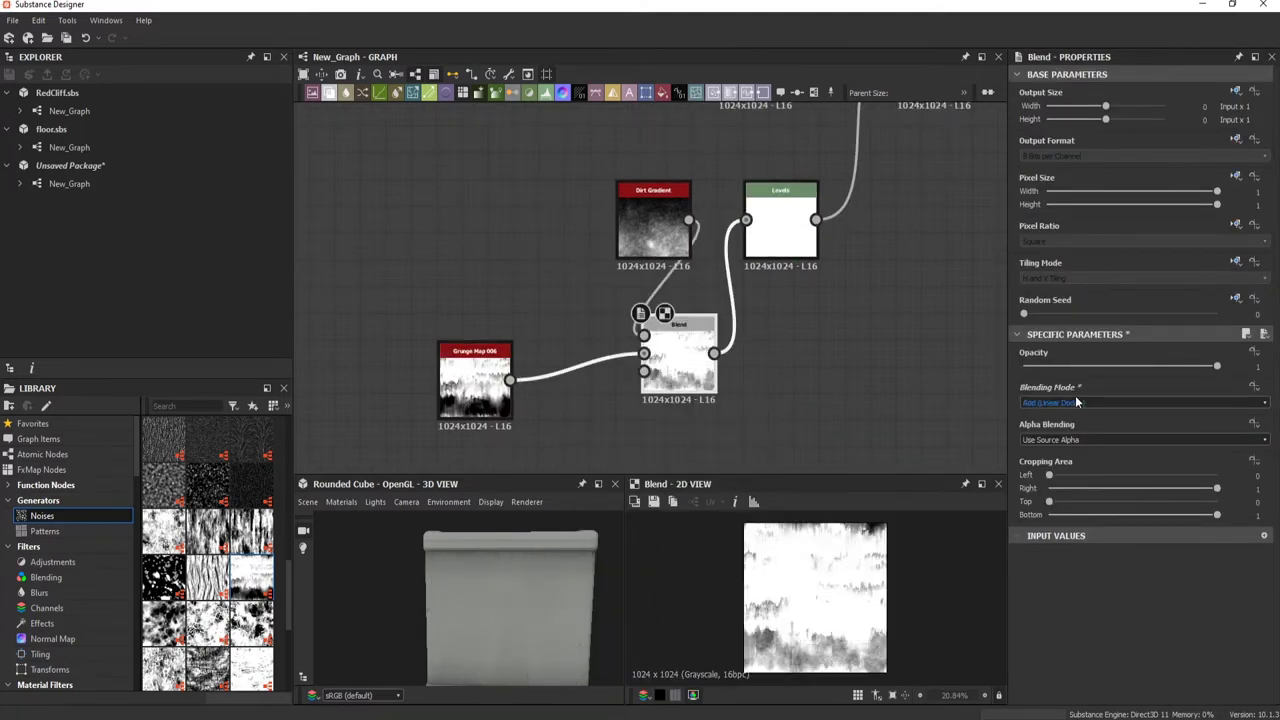
click(778, 250)
drag(564, 577, 516, 590)
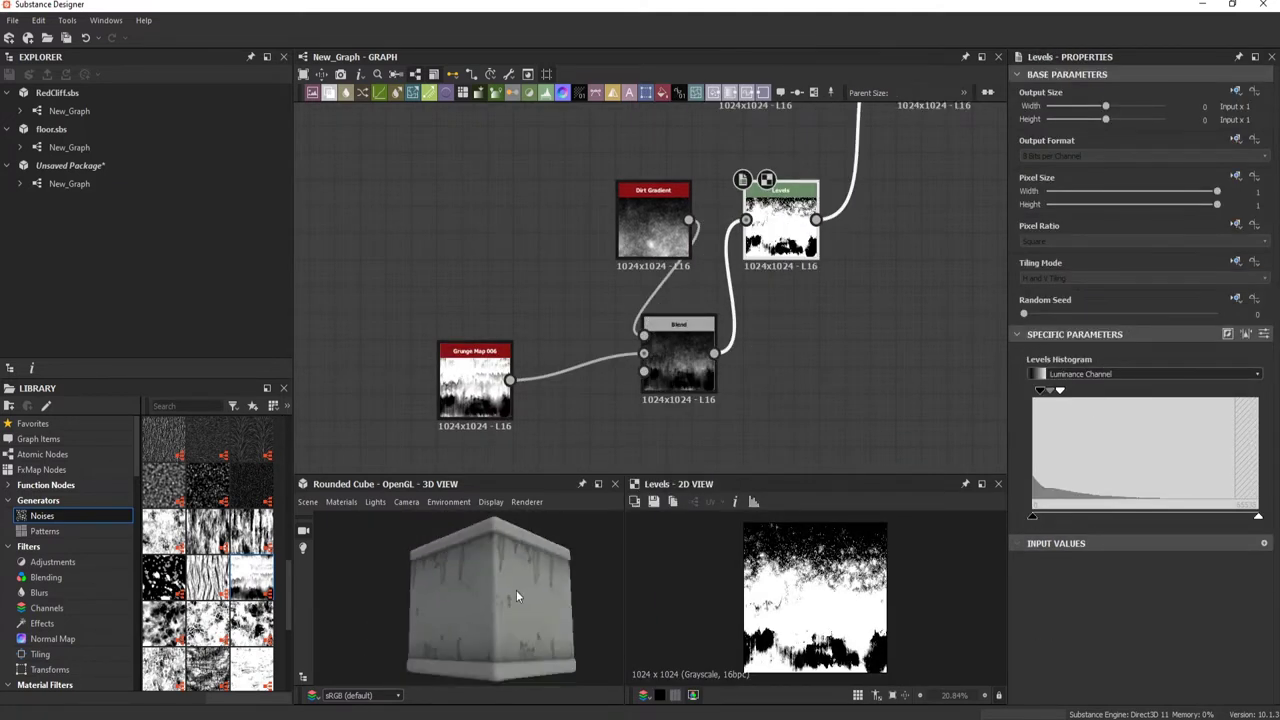
middle_drag(662, 395, 615, 365)
Step: Chain a Normal, Curvature Smooth and Blur HQ Grayscale off the Levels mask
right_click(615, 365)
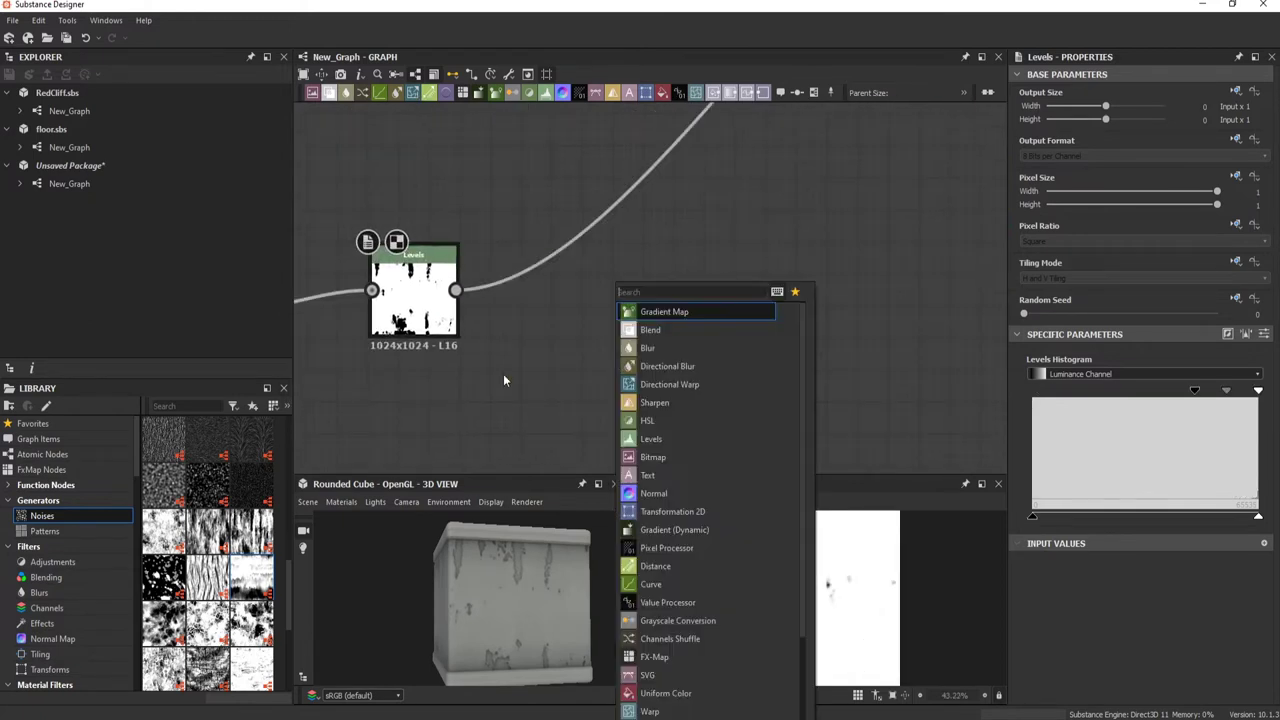
click(580, 500)
right_click(557, 403)
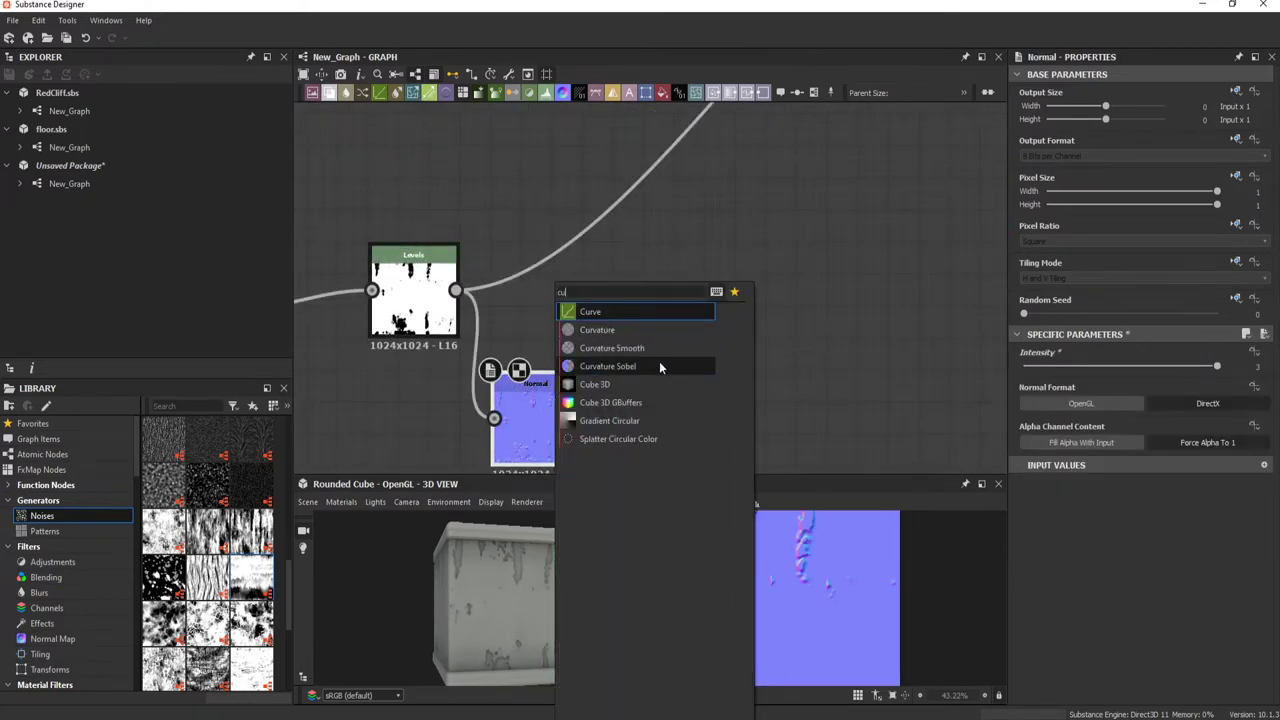
click(611, 347)
key(space)
click(700, 331)
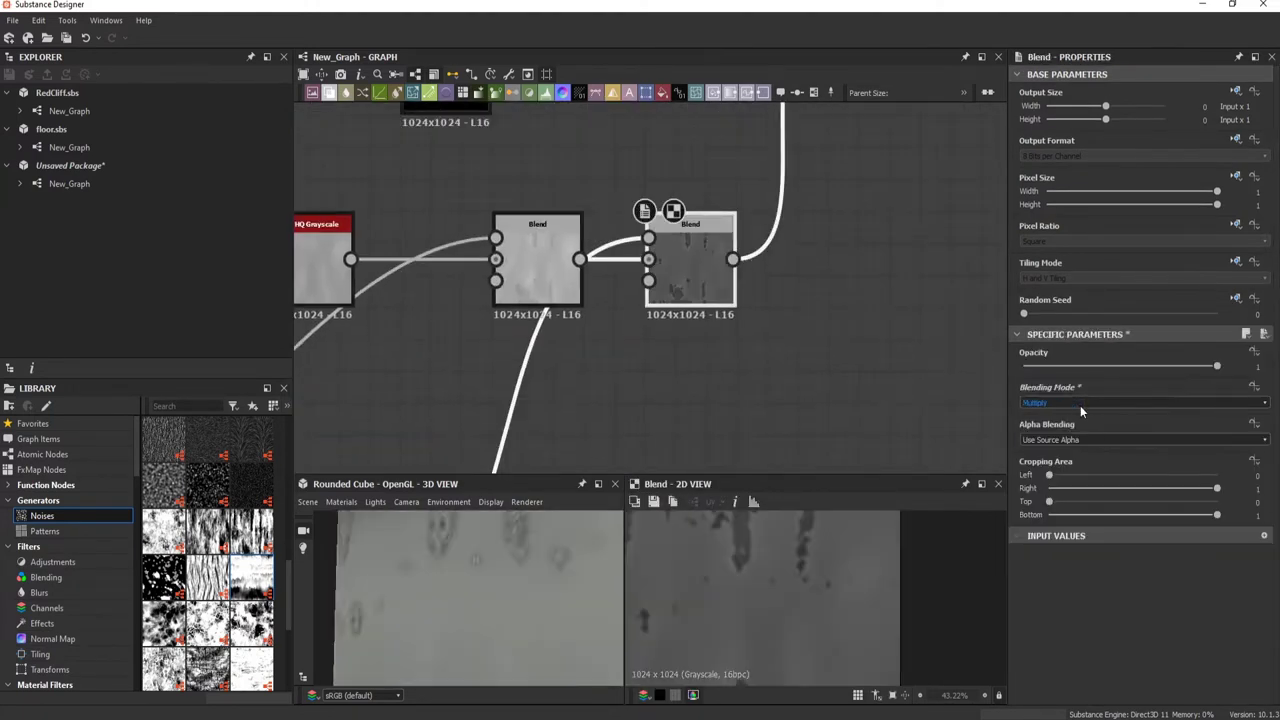
Step: Set the Blend mode to Add Sub with opacity 0.07
click(1080, 402)
click(1080, 470)
drag(1217, 366, 1037, 366)
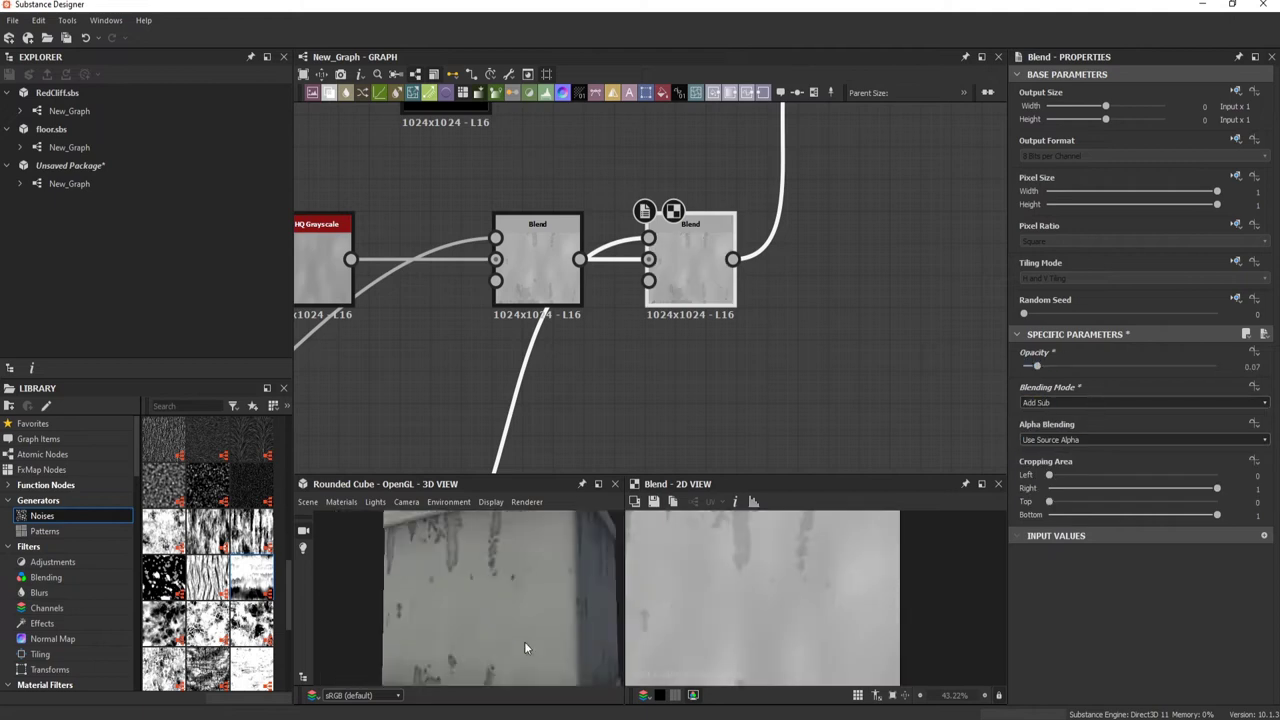
drag(524, 641, 448, 595)
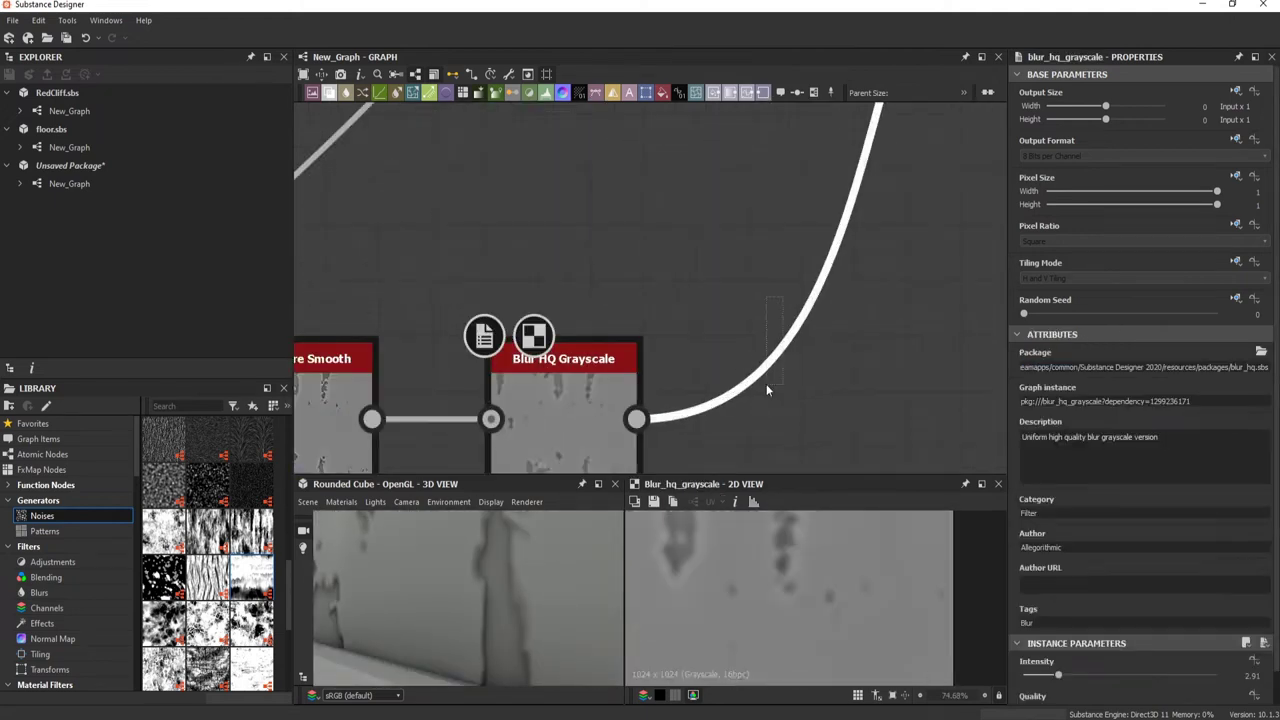
Step: Pull in the Levels white point to brighten the curvature detail
drag(1258, 390, 1189, 390)
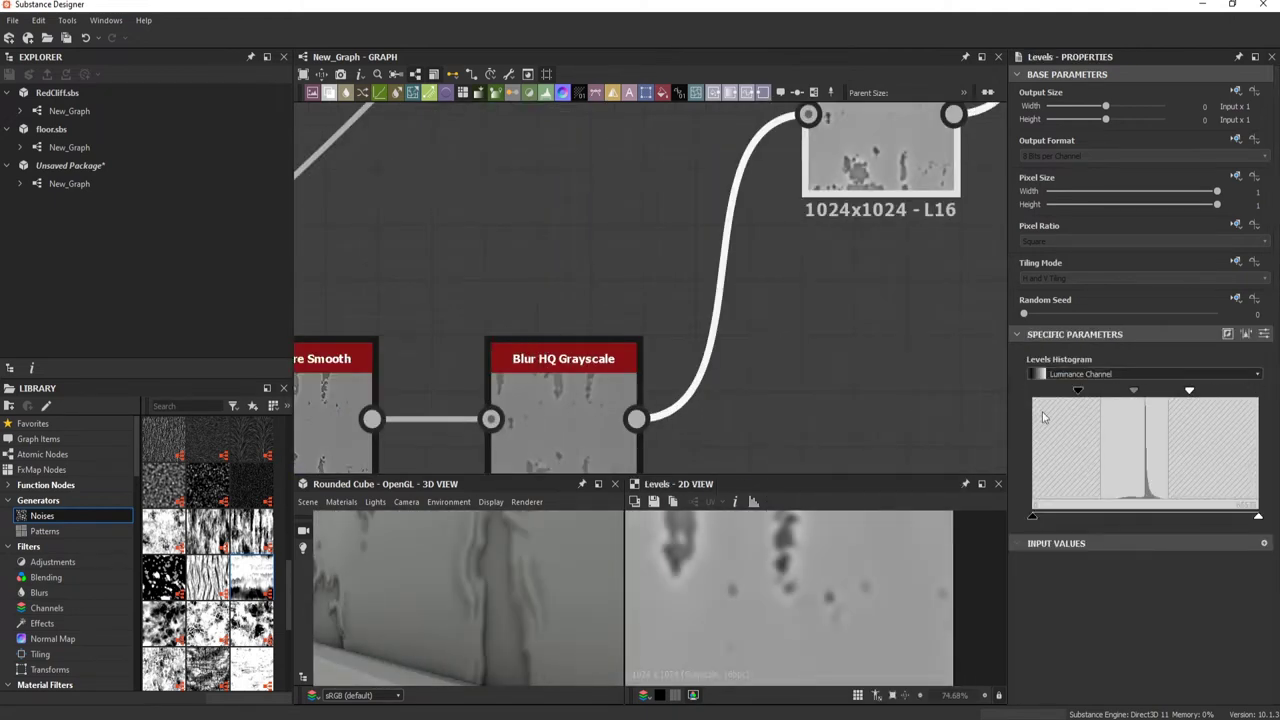
mouse_move(475, 582)
mouse_down()
mouse_move(438, 581)
mouse_move(550, 633)
mouse_move(457, 568)
mouse_move(387, 558)
mouse_move(632, 601)
mouse_up()
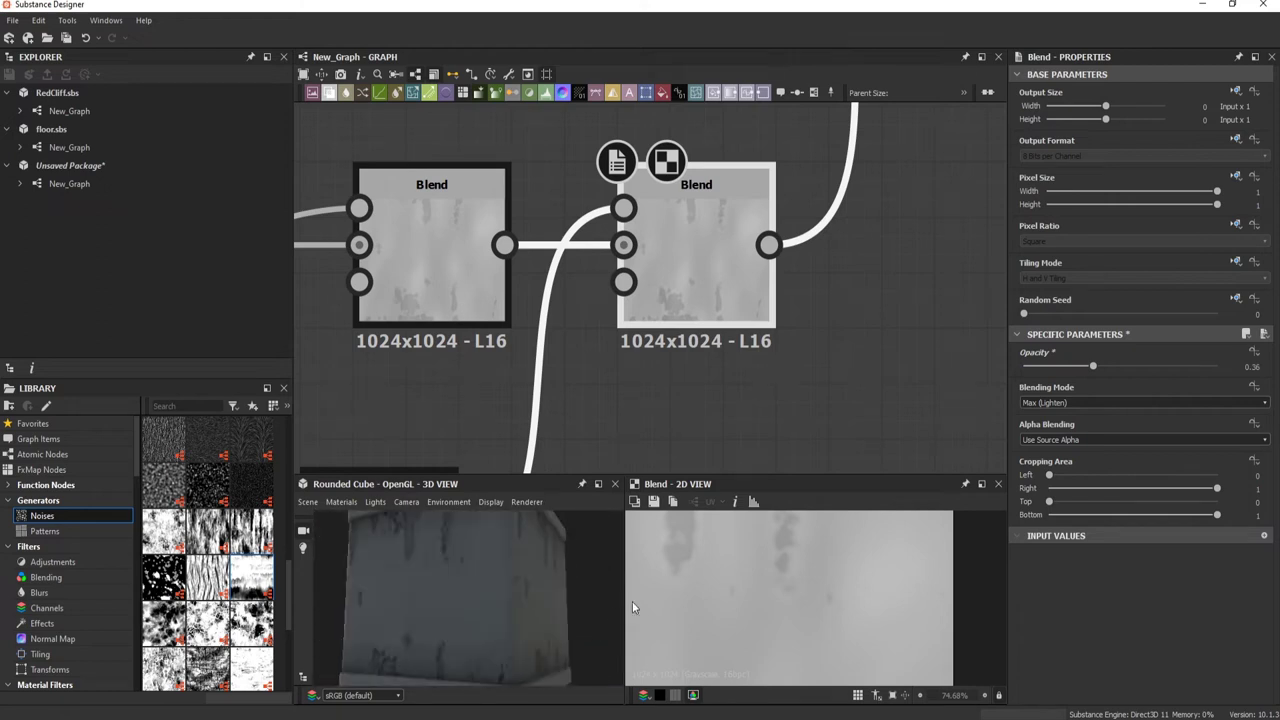
scroll(544, 337, down, 3)
Step: Raise the Histogram Scan position to about 0.91 so the grunge shows through
scroll(788, 300, down, 2)
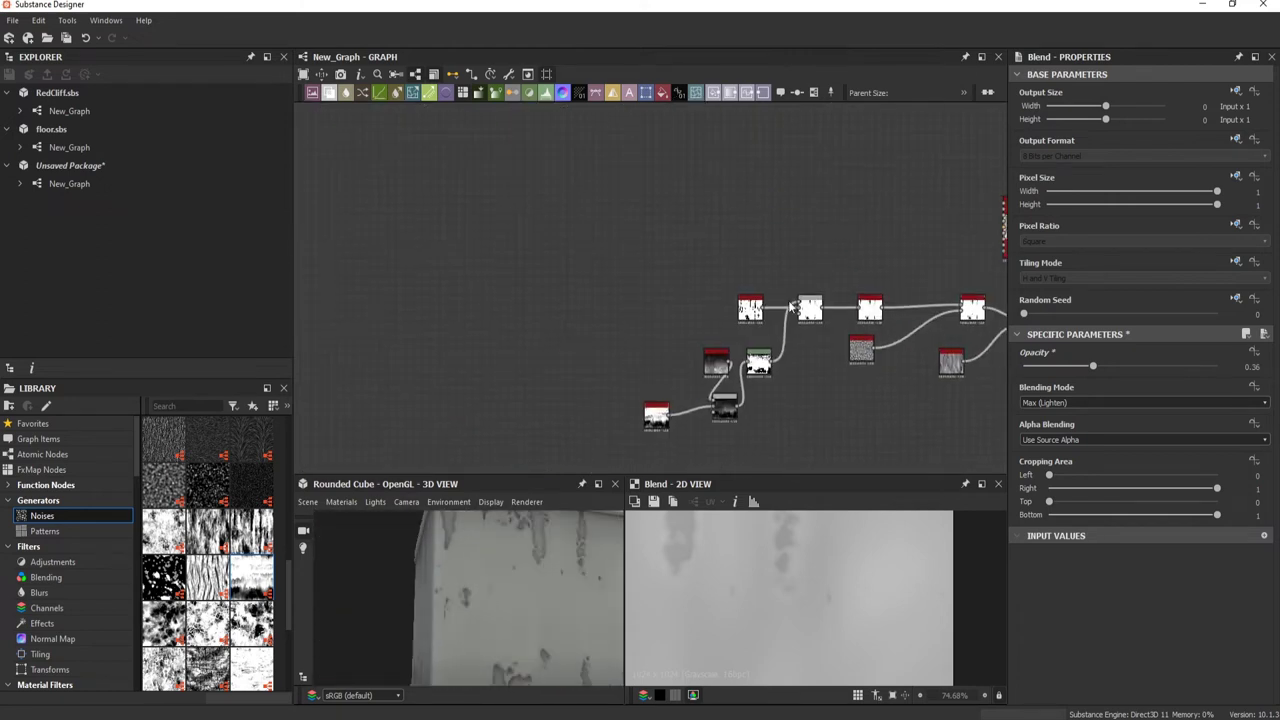
click(770, 364)
scroll(762, 361, up, 3)
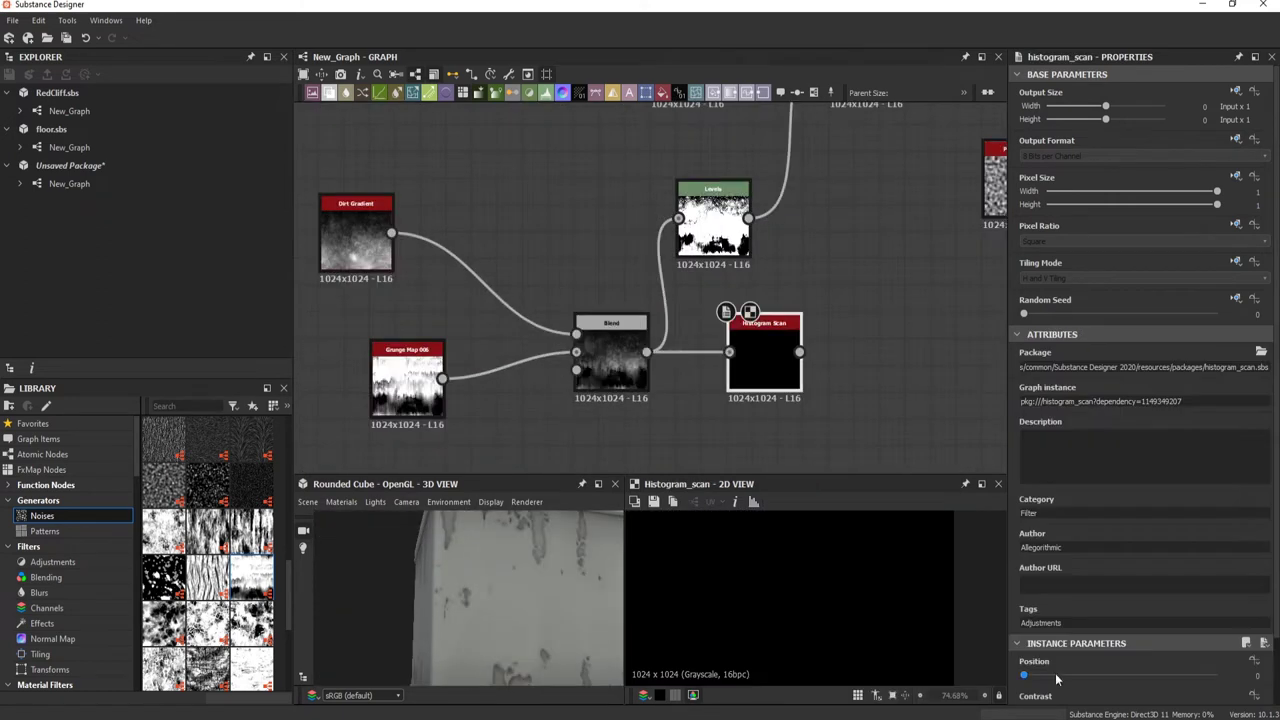
drag(1057, 679, 1203, 676)
middle_drag(828, 42, 755, 125)
drag(673, 327, 673, 380)
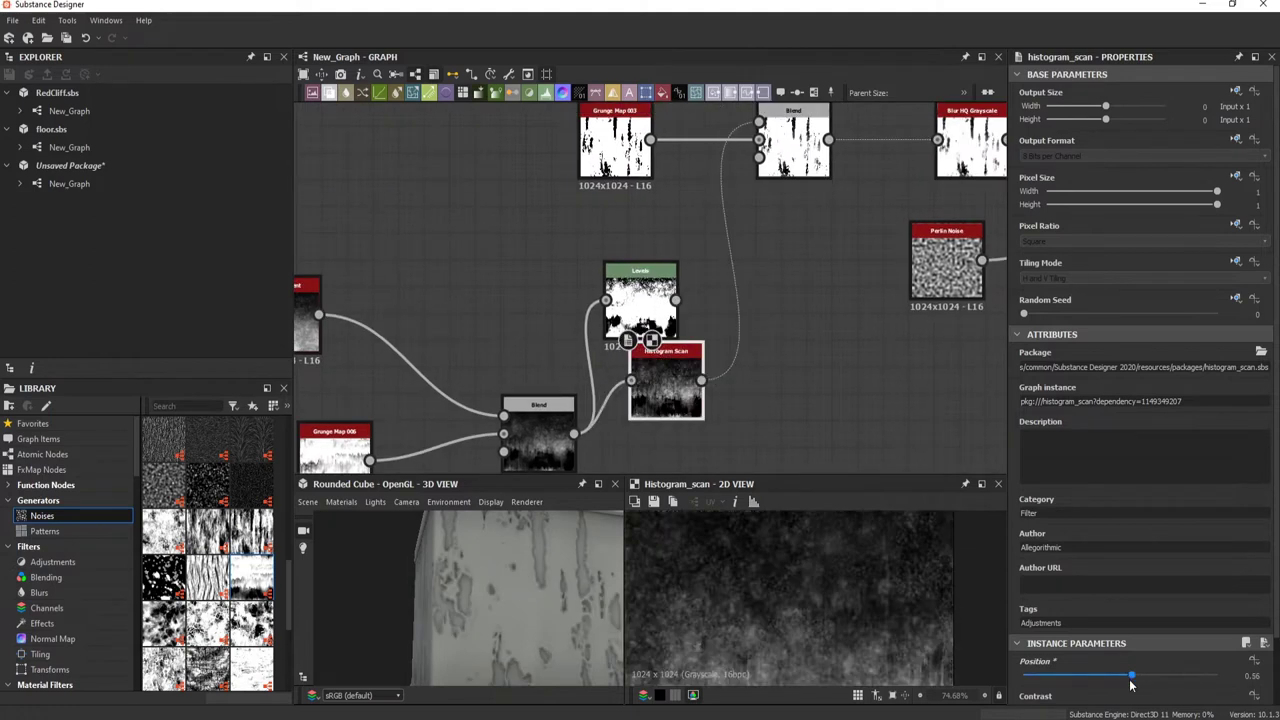
drag(1212, 679, 1199, 677)
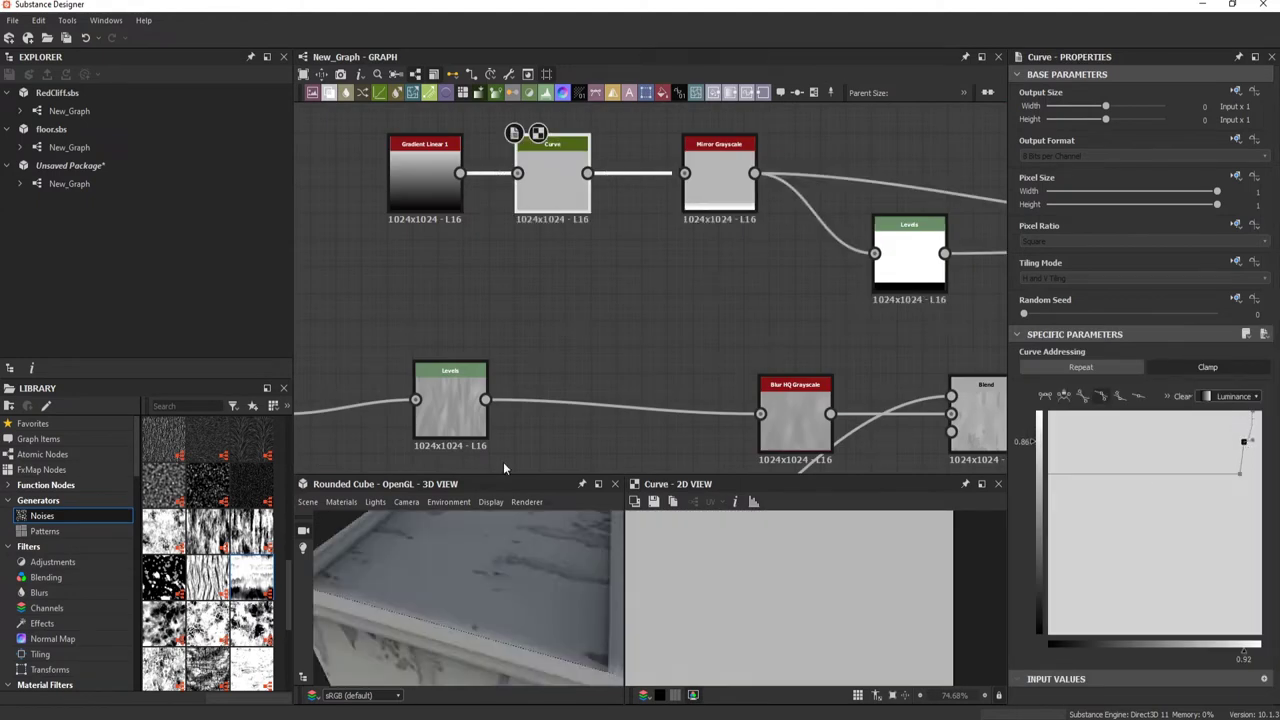
Step: Lower the curve point from 0.86 to 0.73 and check the cube
drag(1238, 483, 1246, 478)
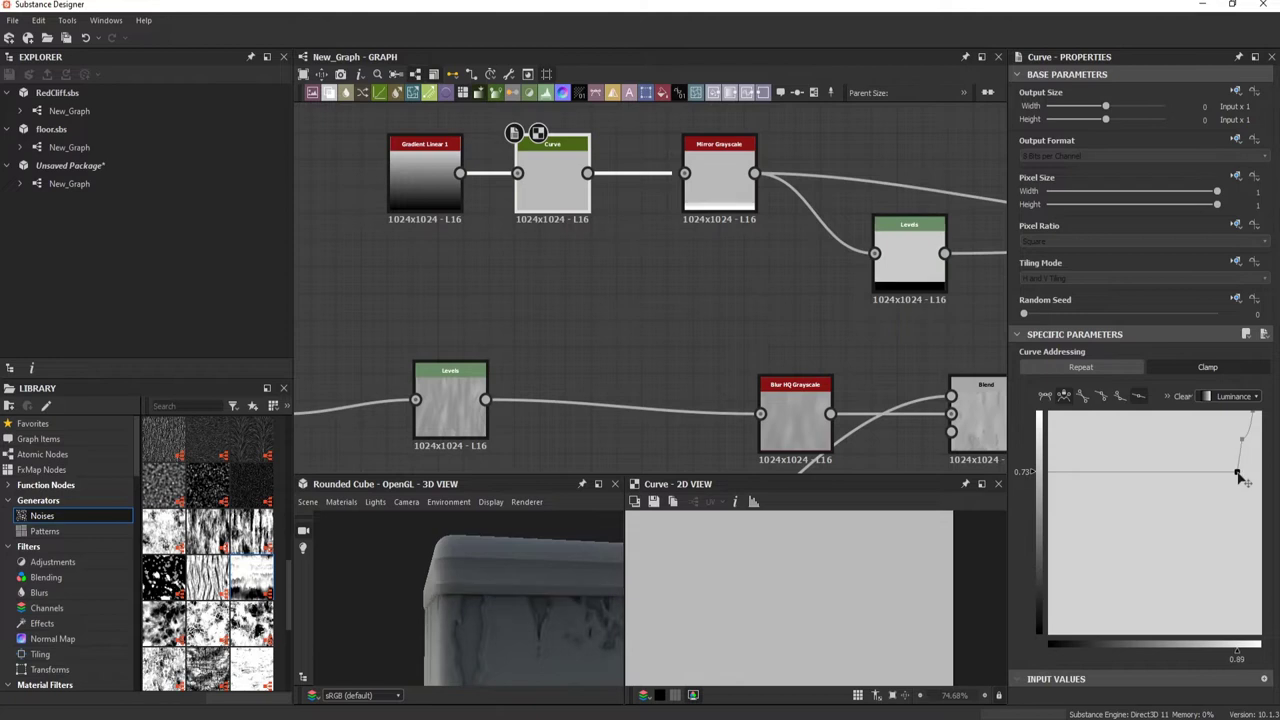
drag(498, 600, 479, 585)
scroll(768, 288, down, 3)
scroll(690, 276, up, 3)
click(690, 276)
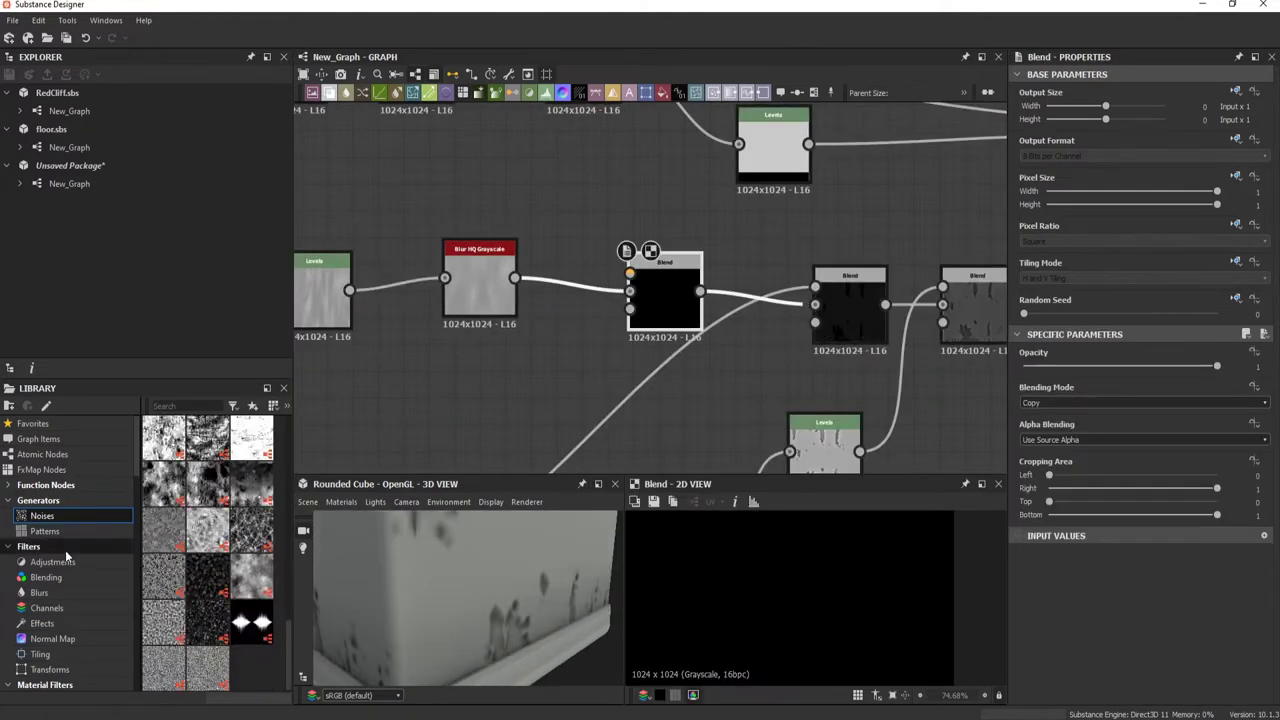
Step: Add a Fibers 2 pattern into the Blend, using Add (Linear Dodge) at near-zero opacity
click(45, 531)
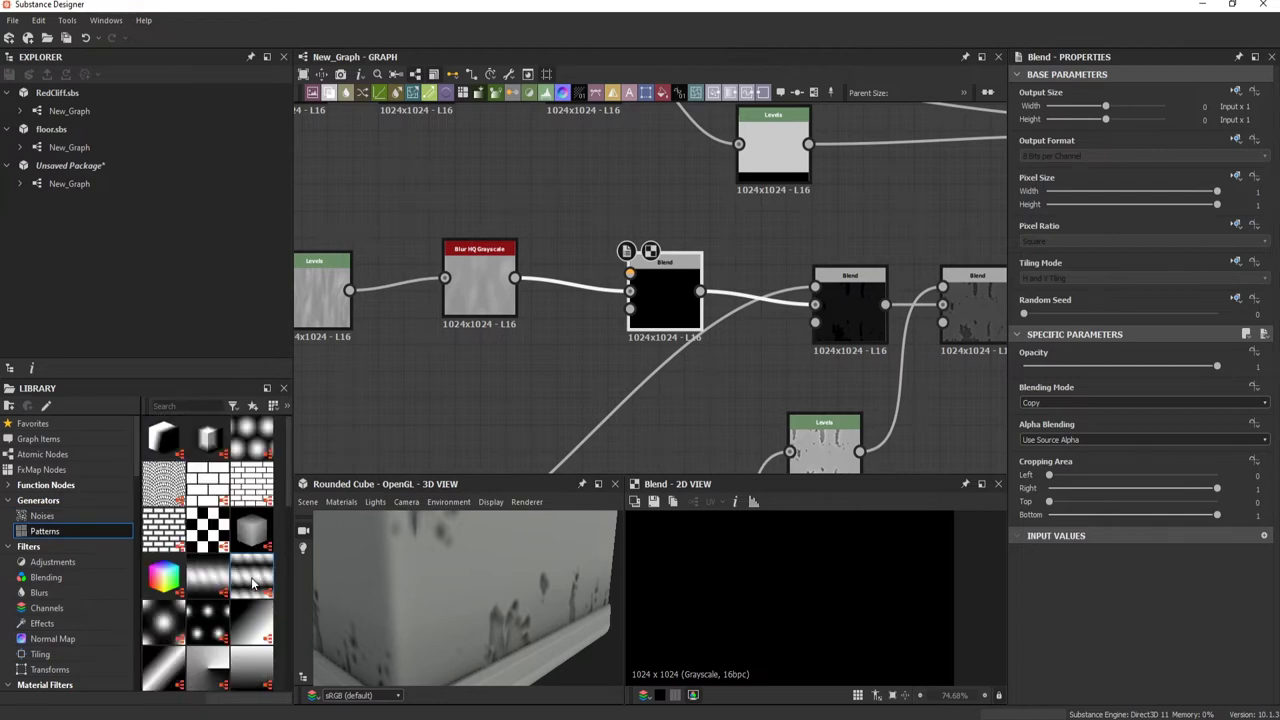
drag(380, 423, 388, 412)
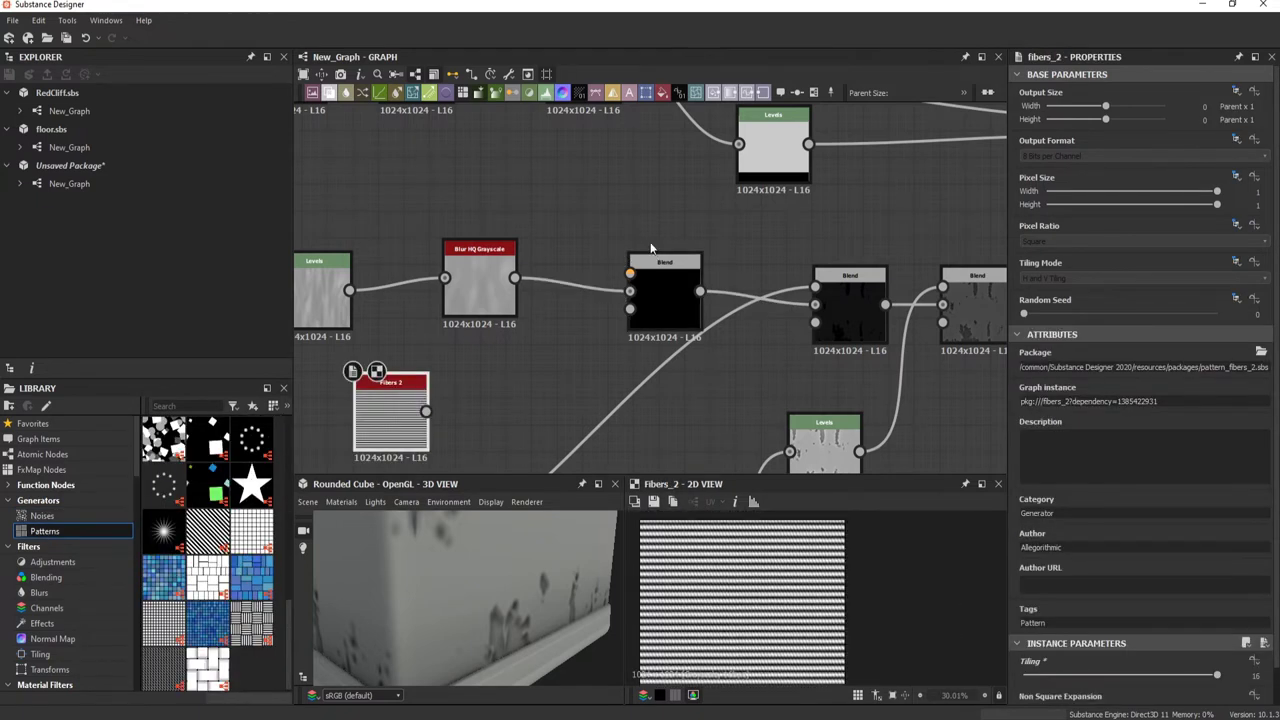
drag(426, 411, 629, 273)
click(665, 295)
click(1143, 402)
click(1050, 445)
drag(1216, 366, 1026, 364)
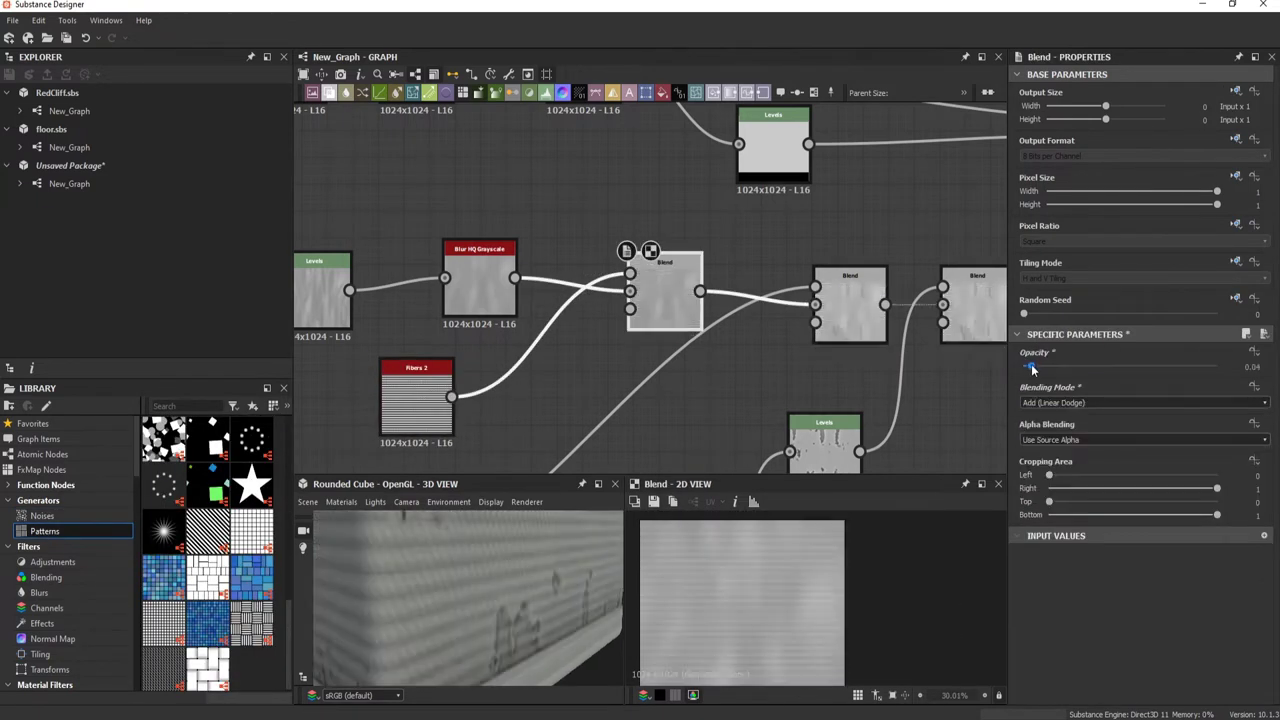
Step: Insert a Transformation 2D after Fibers 2 and set the Blend opacity to 0.01
key(space)
text(tra)
key(Return)
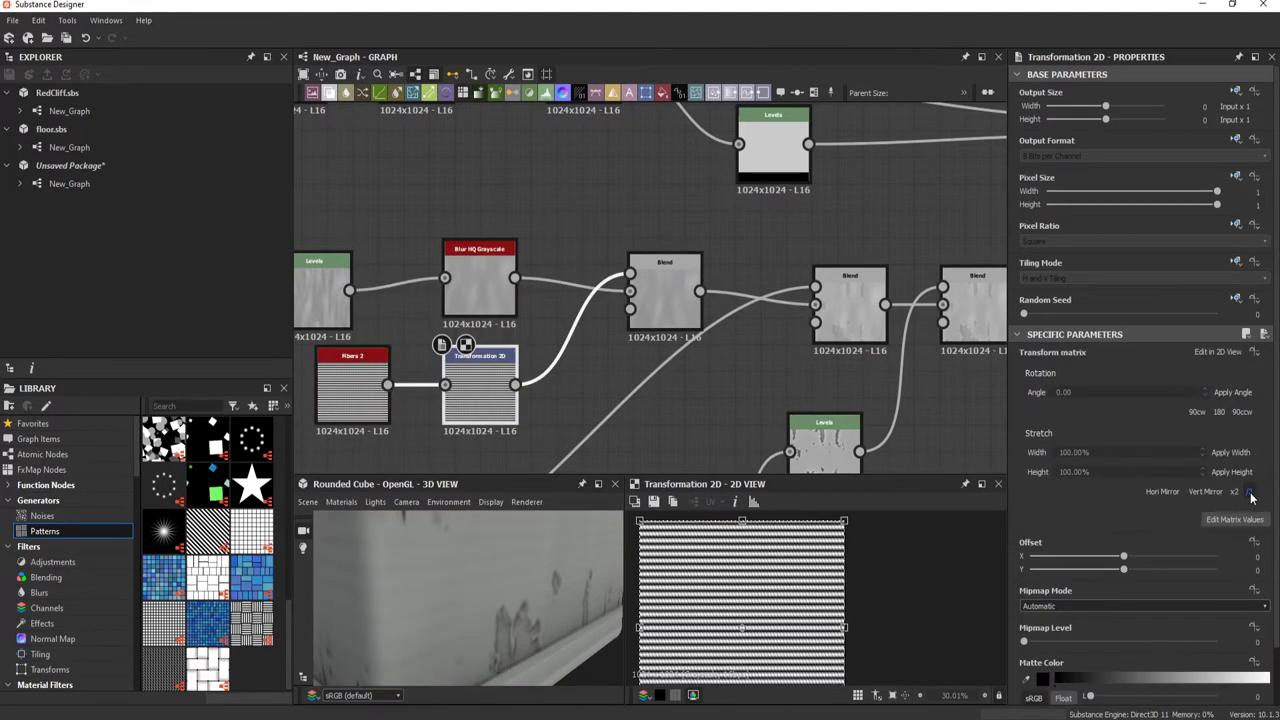
scroll(657, 307, up, 1)
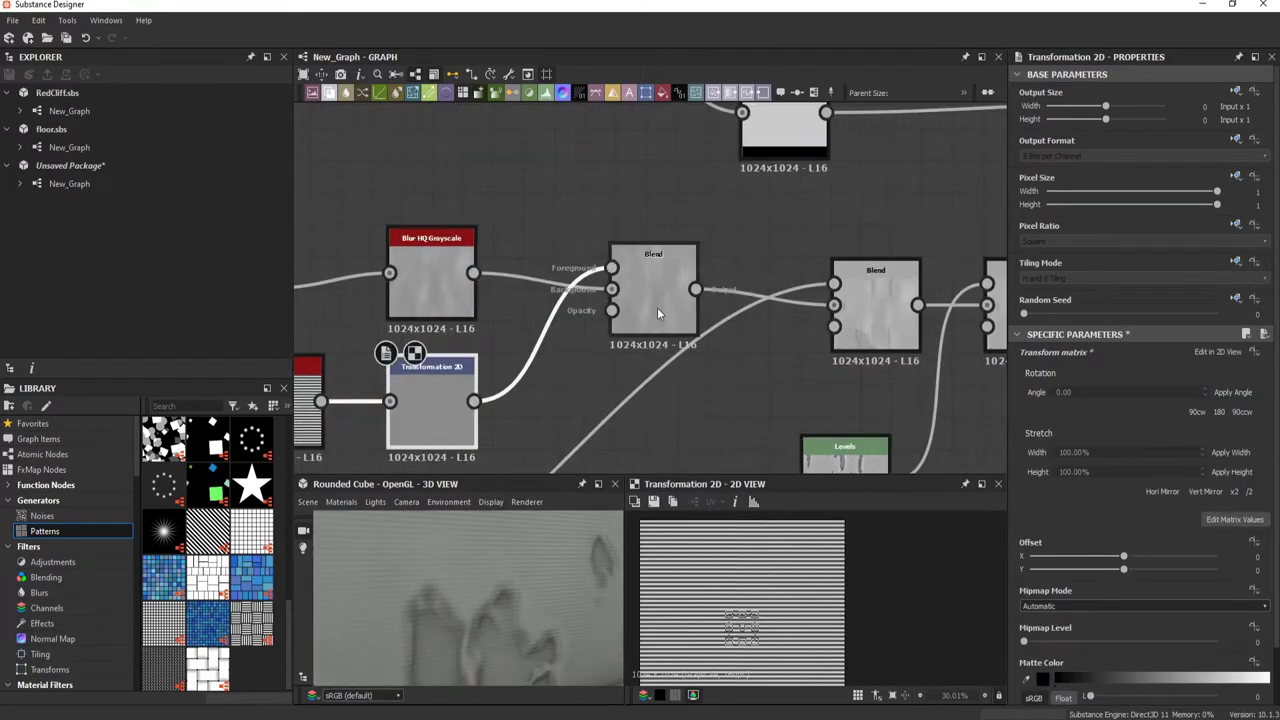
click(657, 307)
drag(555, 631, 385, 612)
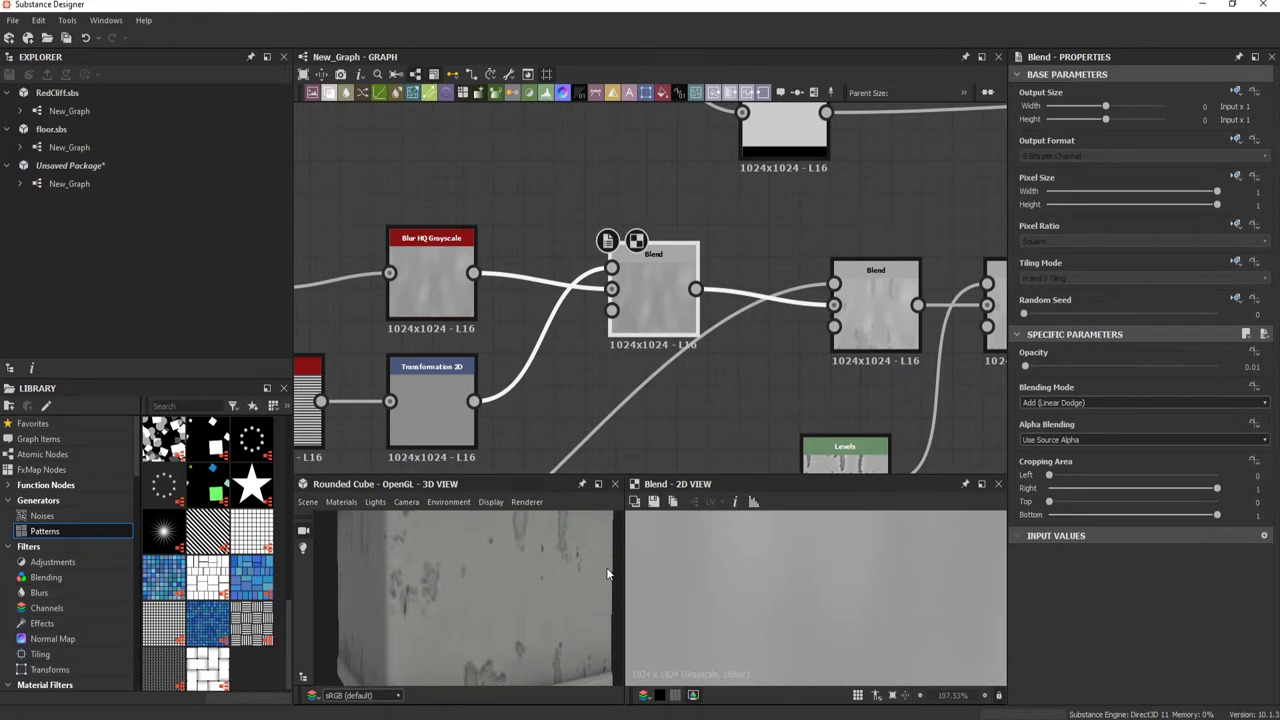
scroll(658, 254, down, 3)
click(543, 140)
scroll(520, 160, up, 2)
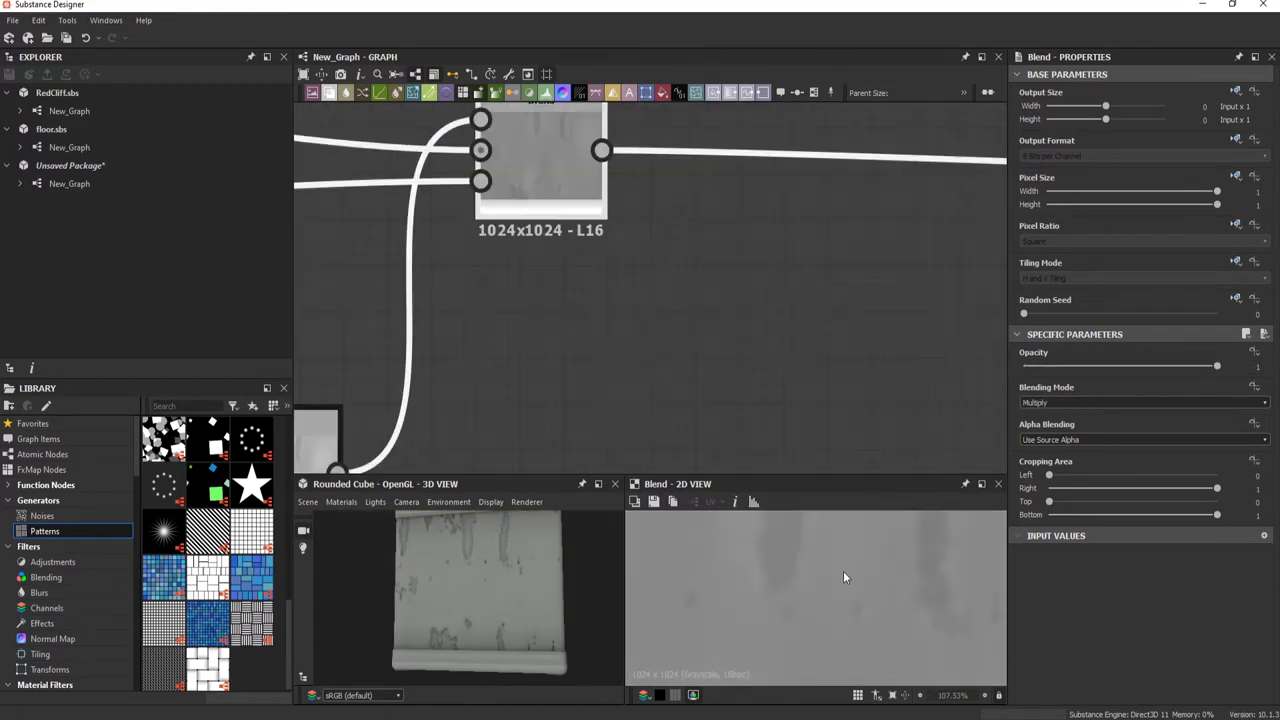
scroll(634, 223, down, 3)
scroll(447, 666, up, 2)
Step: Add a Tile Generator set to the Square pattern
scroll(430, 301, down, 3)
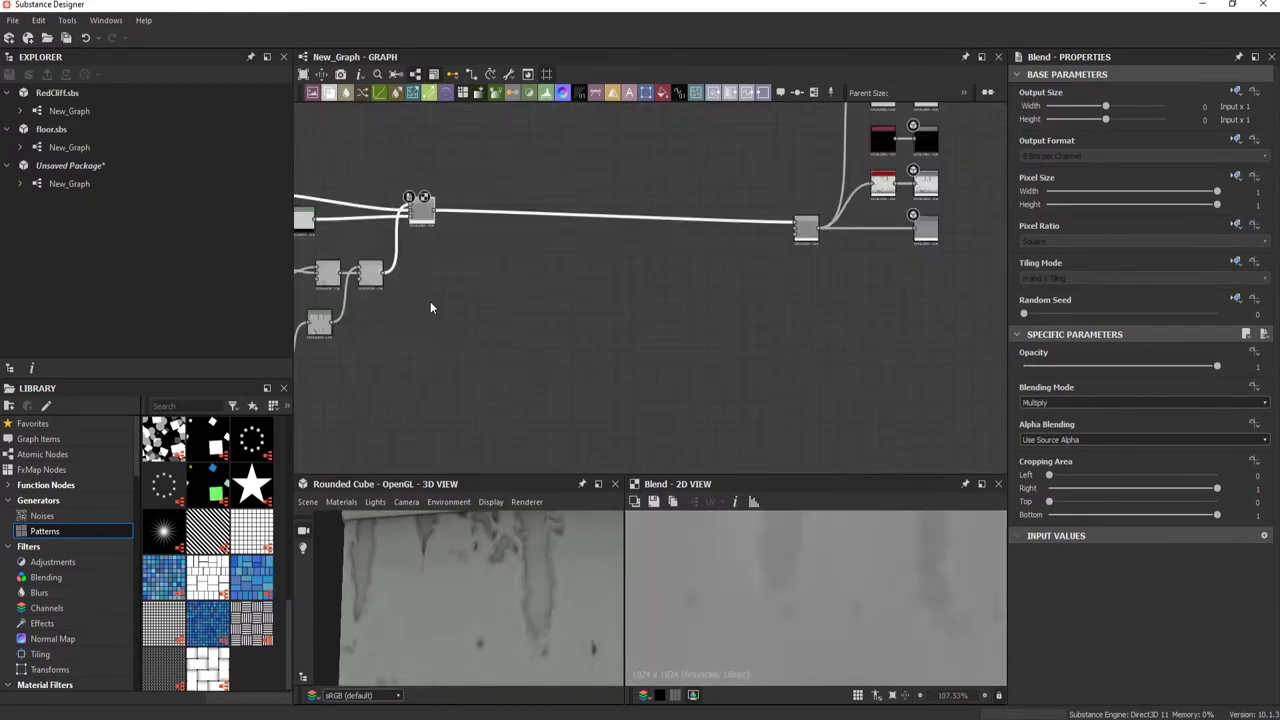
scroll(588, 397, up, 2)
key(space)
click(657, 387)
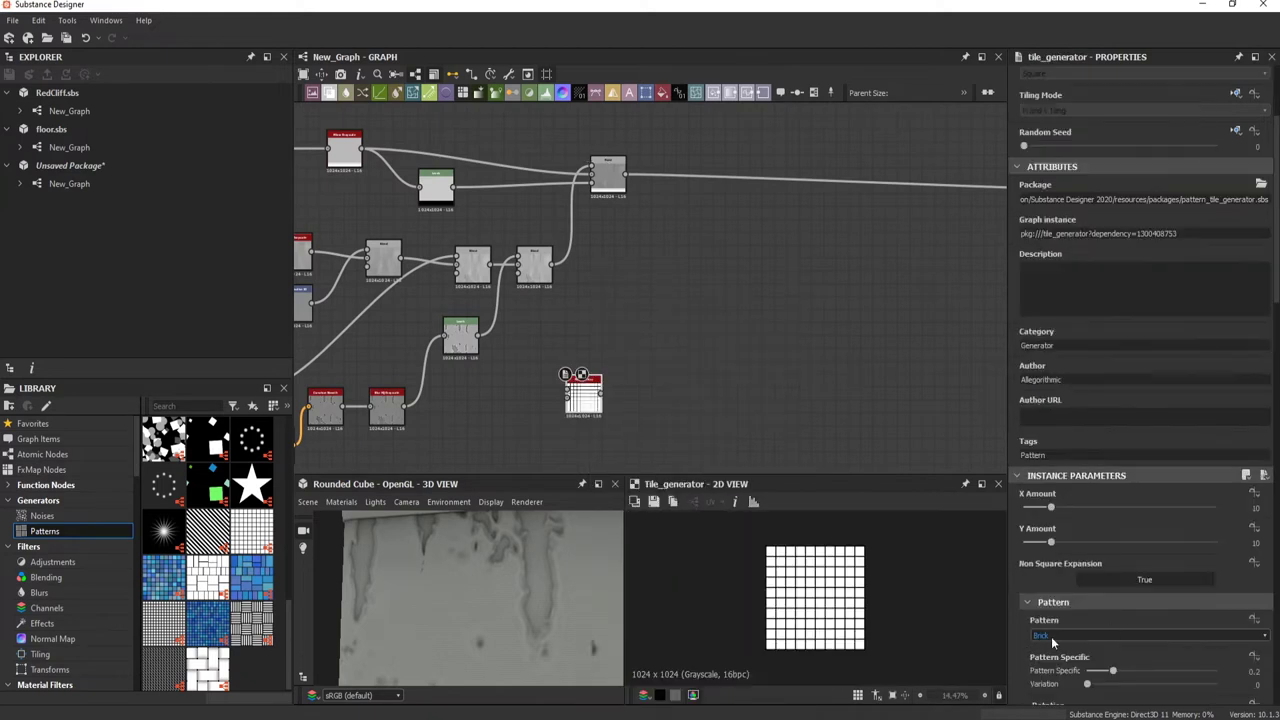
click(1056, 660)
scroll(1114, 618, down, 5)
scroll(1200, 492, down, 5)
scroll(1050, 376, up, 10)
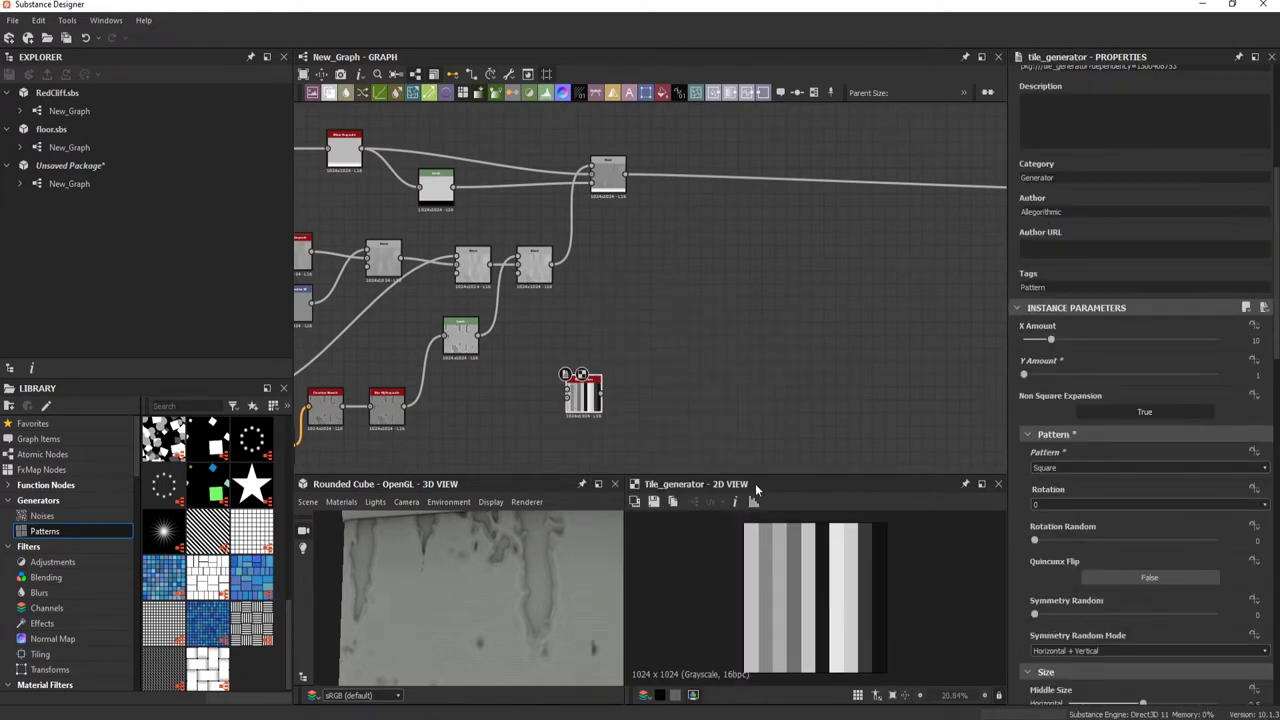
scroll(580, 386, up, 2)
scroll(548, 325, up, 2)
Step: Chain Edge Detect, a lower-distance Bevel and a Slope Blur Grayscale after the Tile Generator
drag(565, 295, 600, 296)
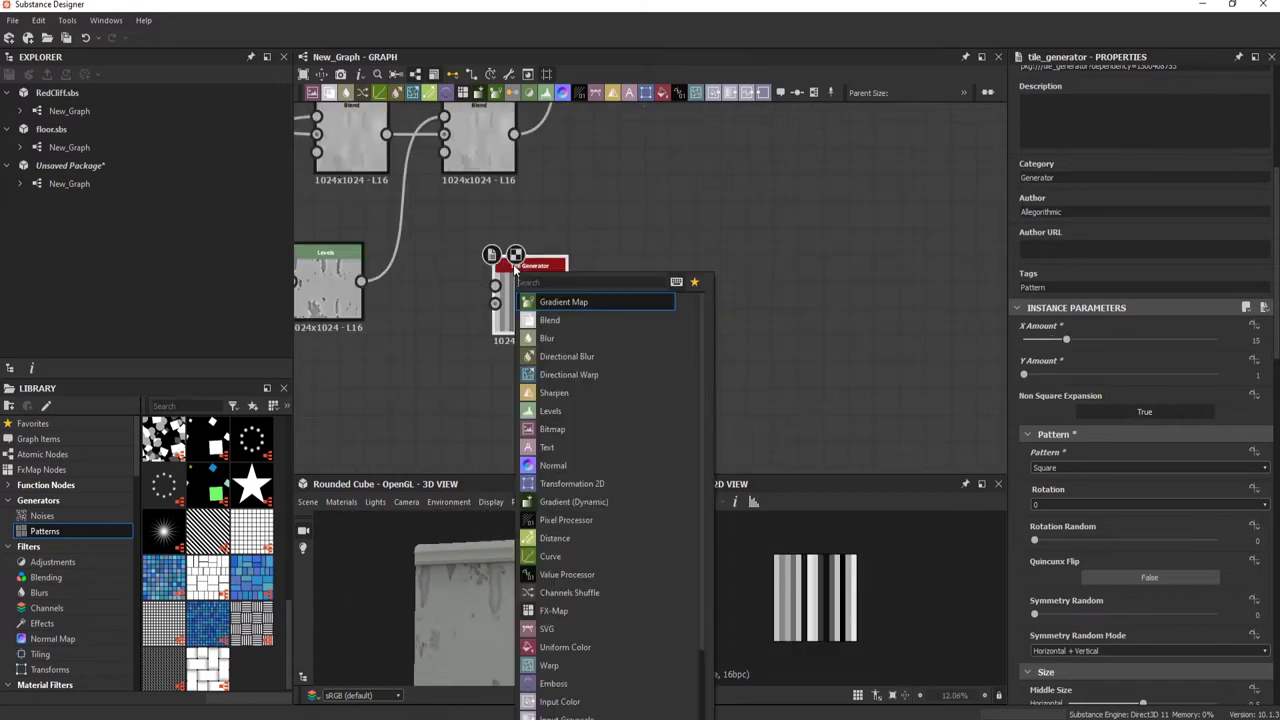
click(586, 297)
drag(692, 294, 730, 296)
click(686, 297)
drag(1132, 567, 1118, 567)
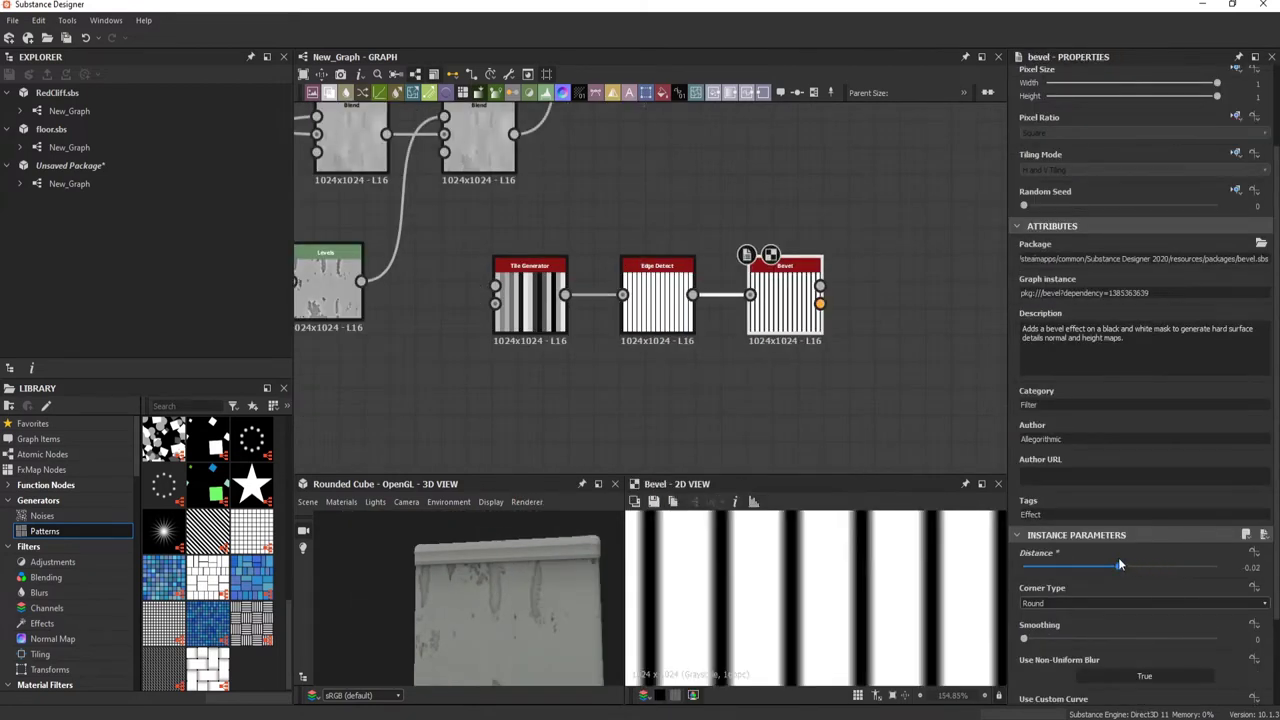
middle_drag(969, 443, 926, 395)
drag(1117, 611, 1121, 605)
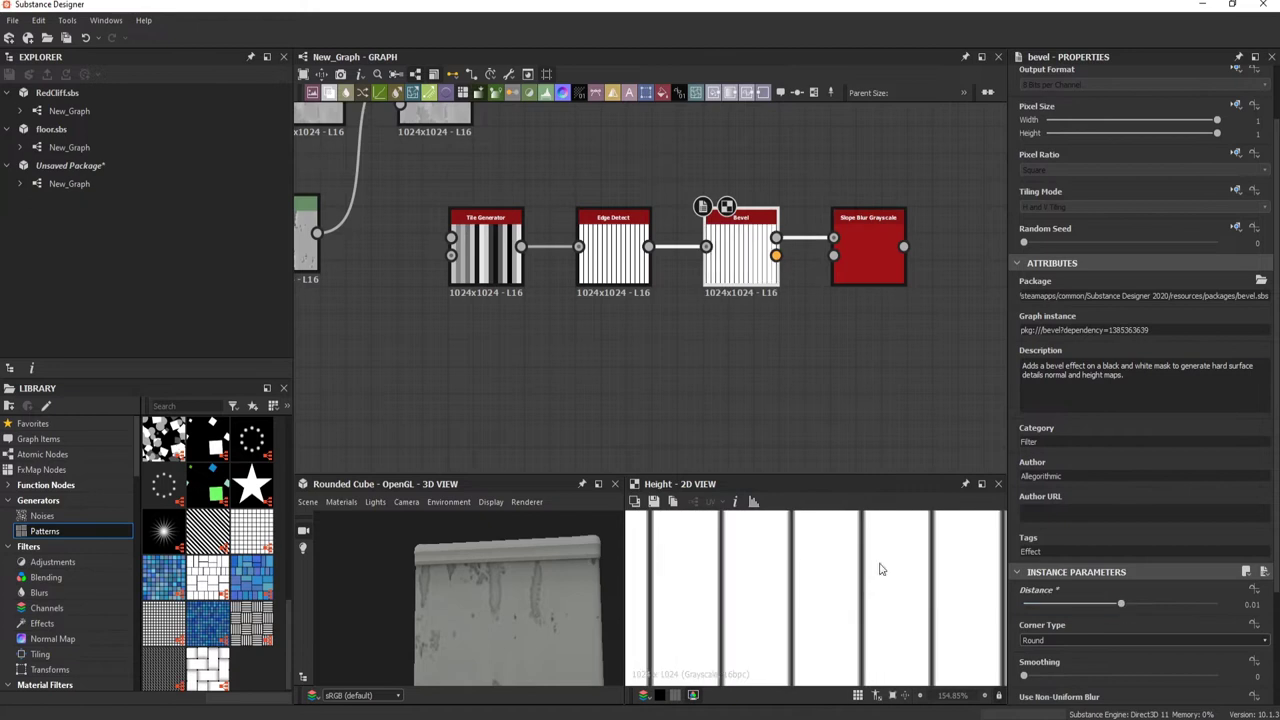
scroll(1140, 600, down, 1)
drag(1023, 625, 1043, 625)
scroll(1140, 580, down, 1)
Step: Insert a Multiply Blend with lowered opacity between Bevel and Slope Blur
key(space)
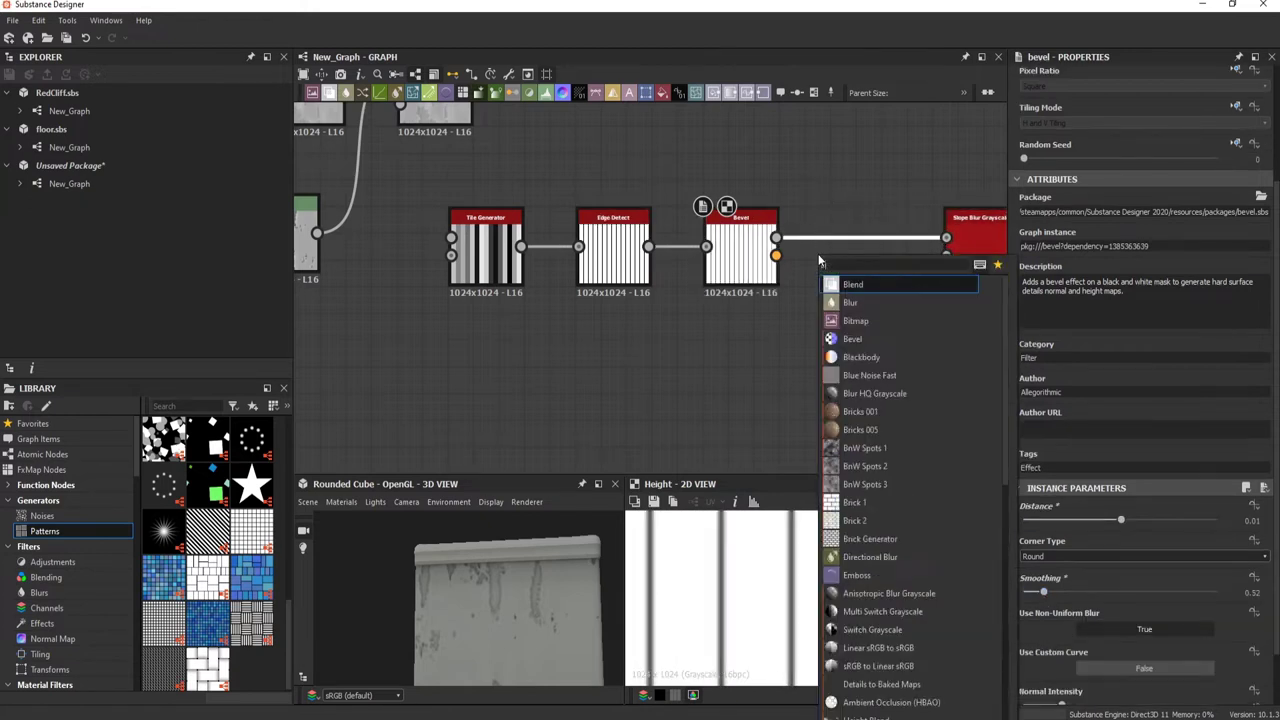
text(blend)
key(Return)
click(1140, 402)
click(1056, 430)
drag(1216, 367, 1034, 369)
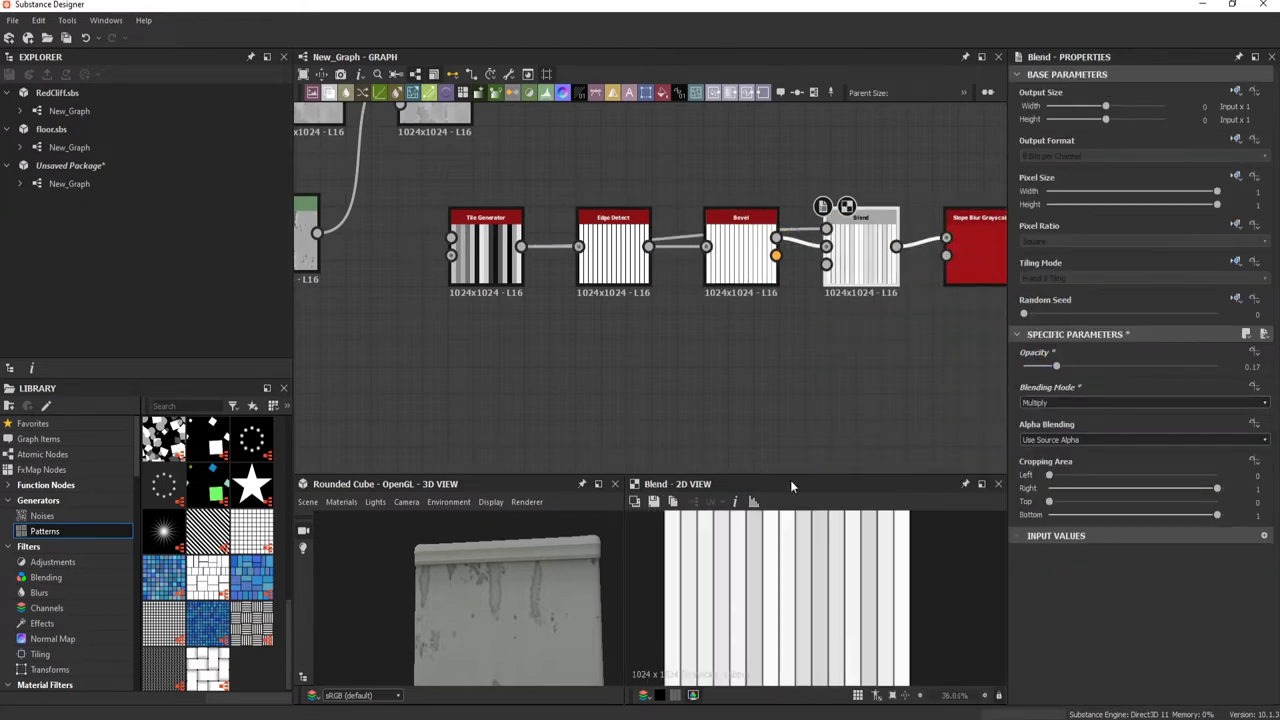
Step: Feed a Perlin Noise into the Slope Blur
middle_drag(887, 374, 759, 332)
key(space)
text(perlin)
key(Return)
drag(801, 338, 818, 212)
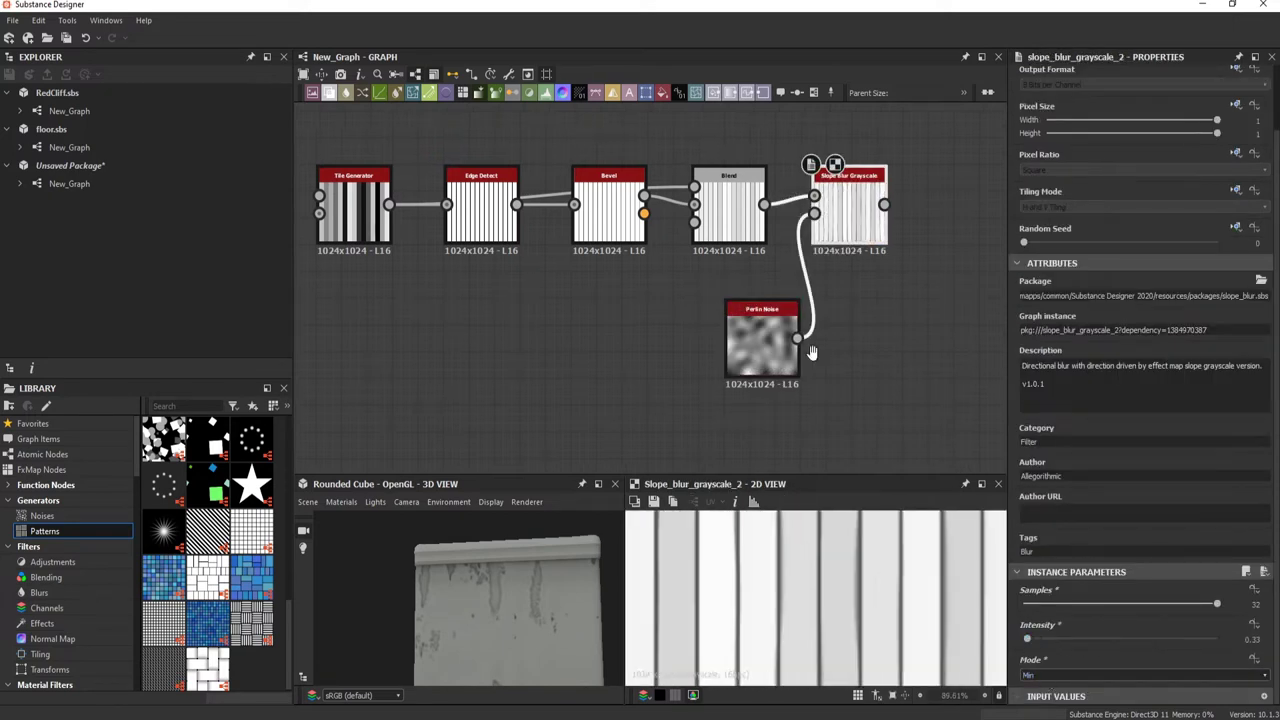
Step: Add a second Perlin-driven Slope Blur with intensity 0.11
middle_drag(887, 346, 807, 353)
key(space)
text(per)
key(Return)
drag(849, 345, 866, 211)
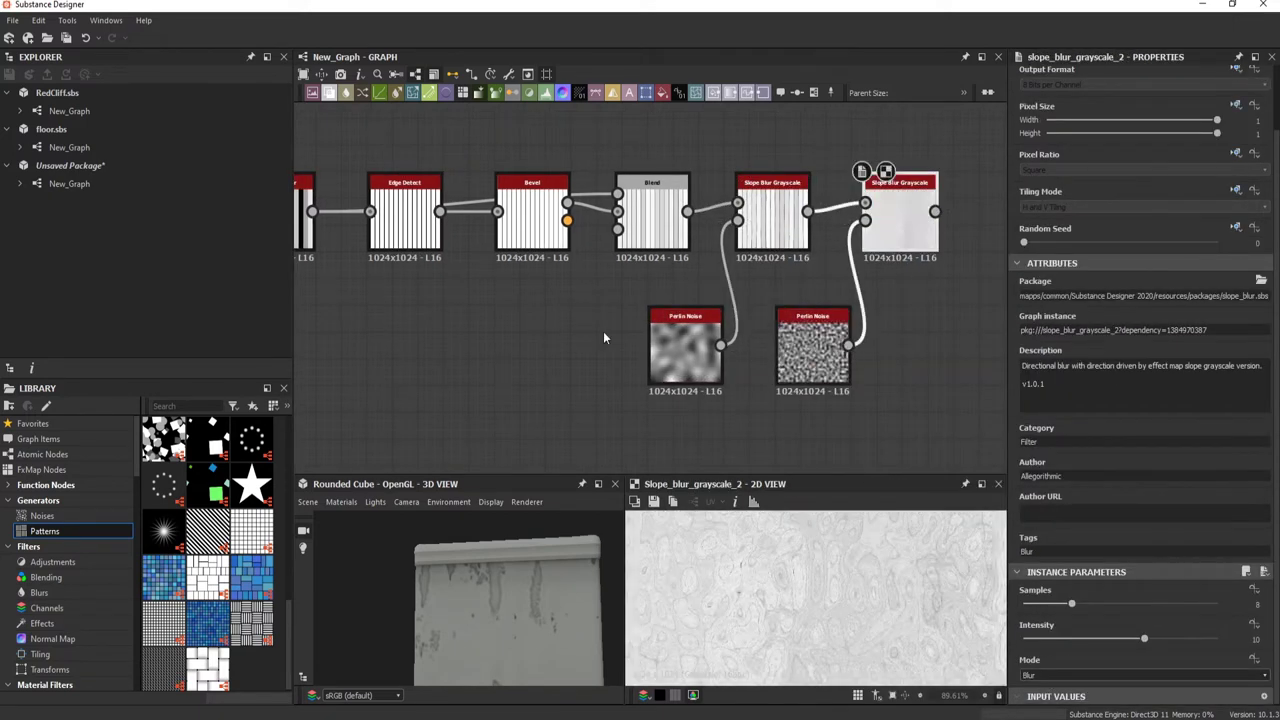
scroll(876, 279, down, 5)
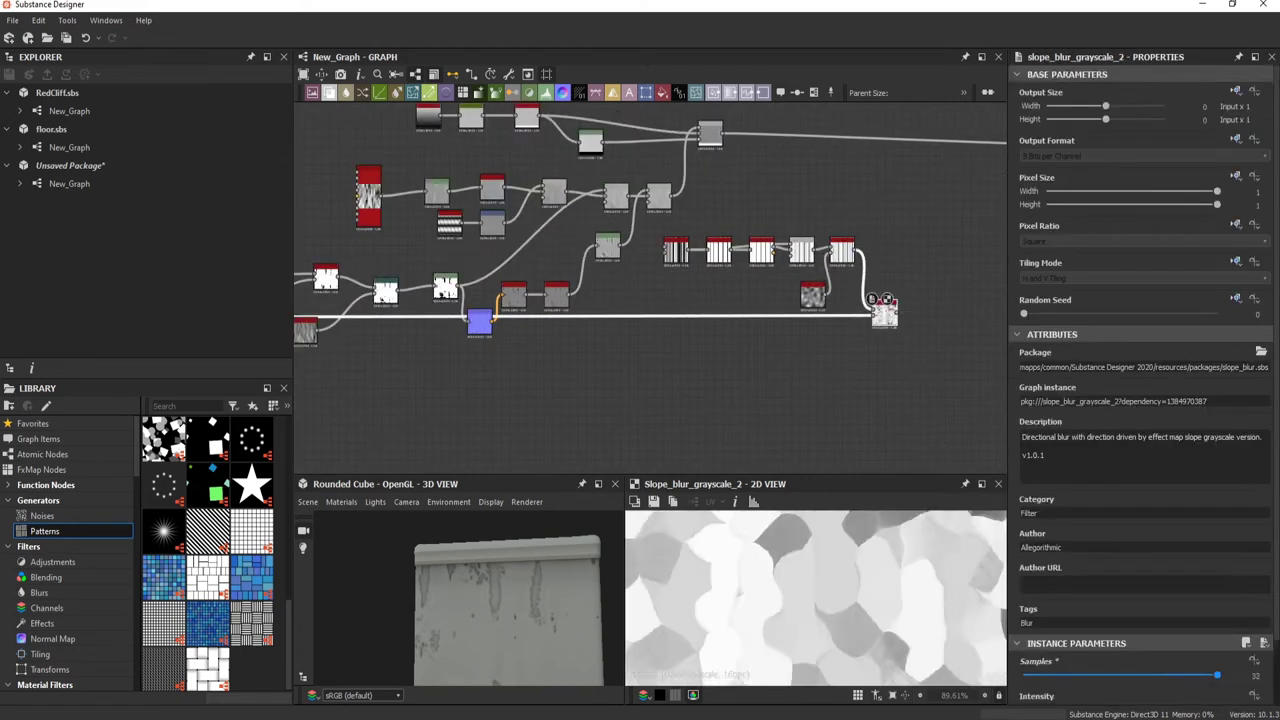
drag(1024, 645, 1030, 645)
scroll(860, 310, up, 3)
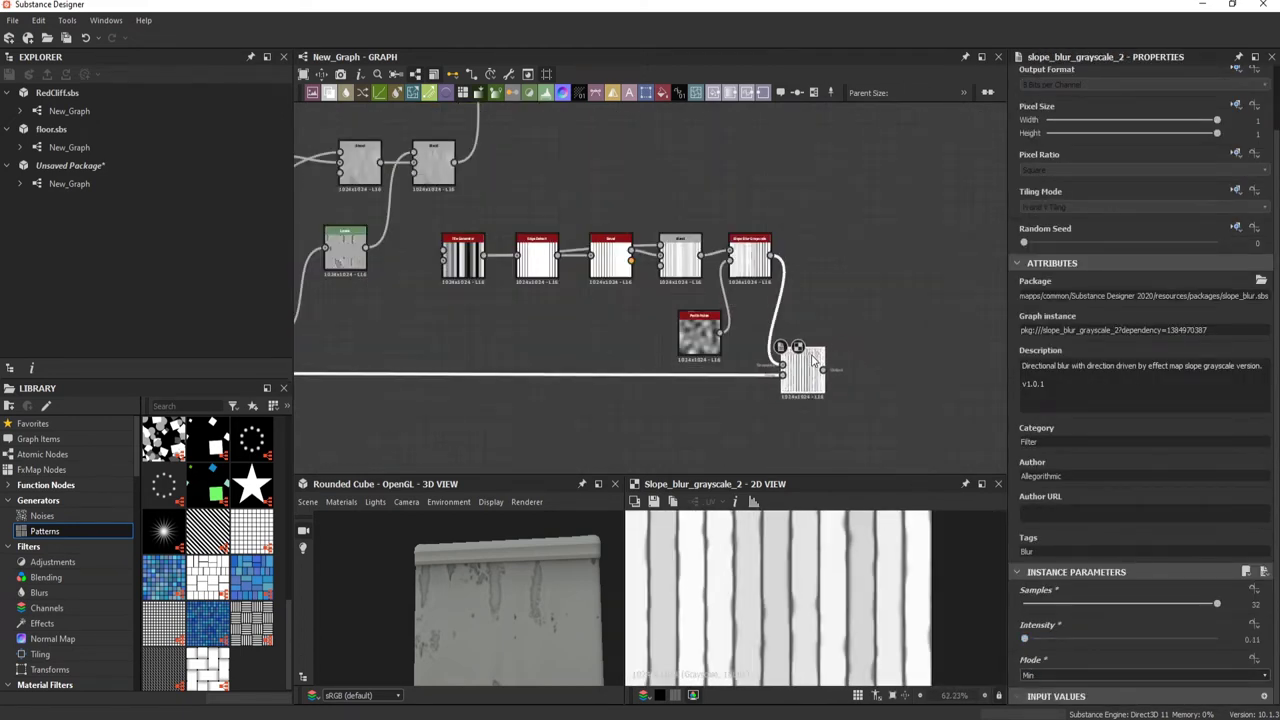
middle_drag(620, 150, 565, 285)
key(space)
key(Escape)
scroll(682, 257, down, 3)
Step: Add a Height Blend after the main Blend with height offset about 0.21
scroll(639, 264, up, 3)
click(535, 225)
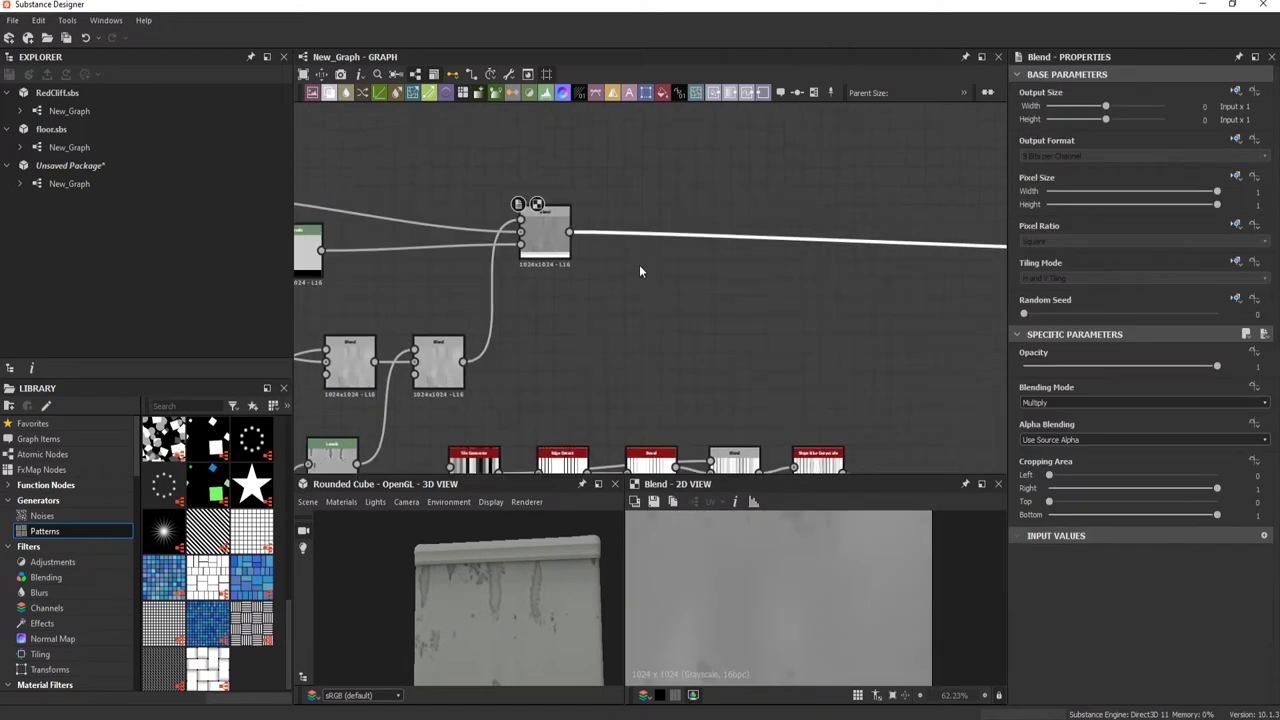
key(space)
text(he)
click(797, 311)
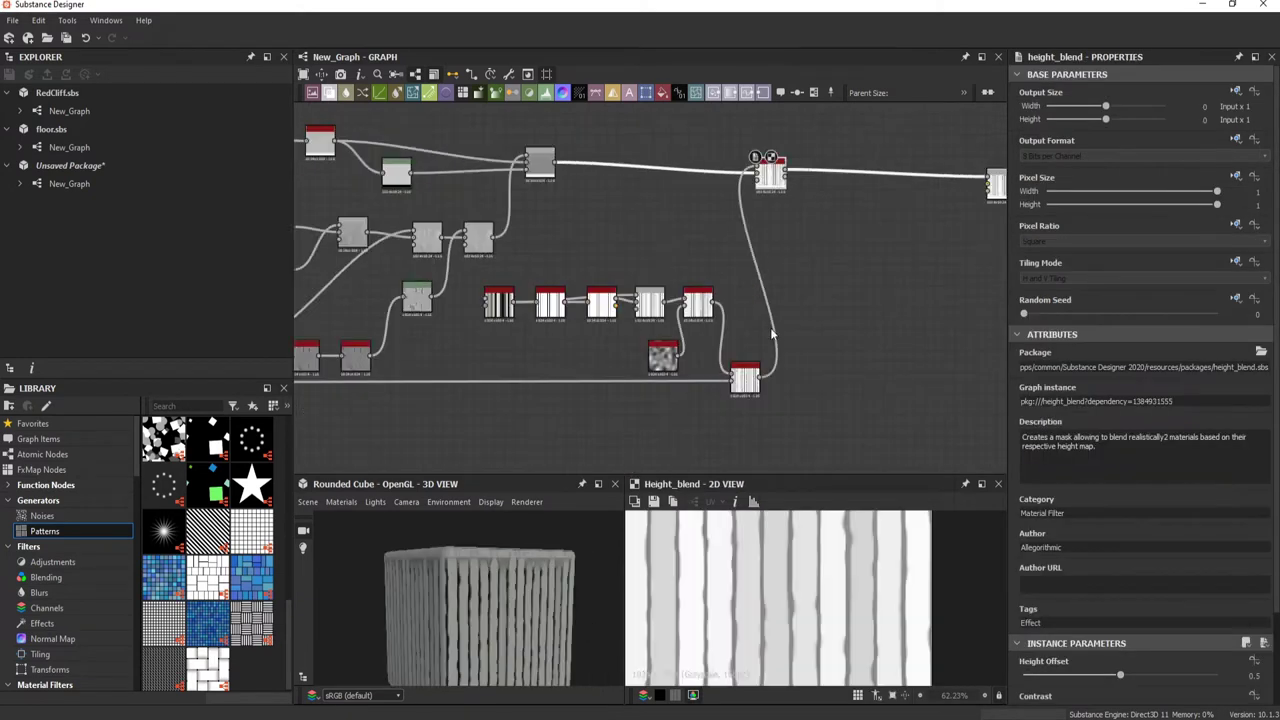
click(1062, 677)
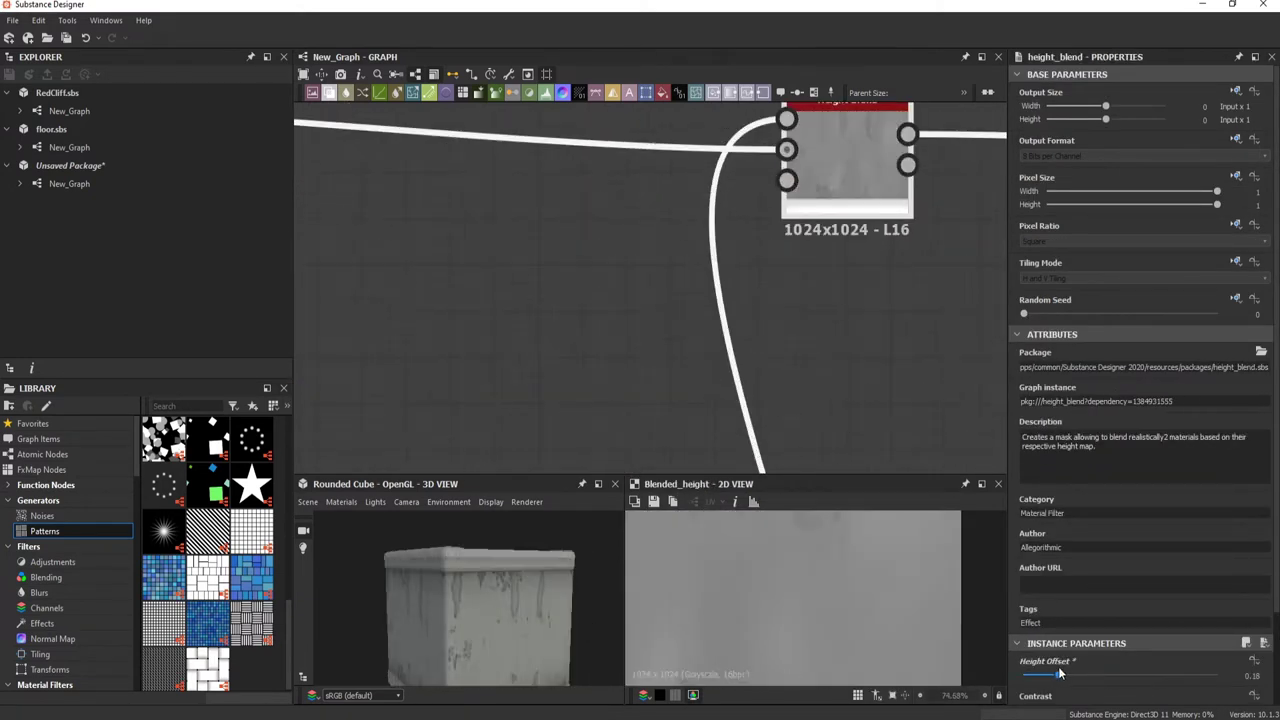
scroll(1150, 600, down, 2)
scroll(470, 600, up, 5)
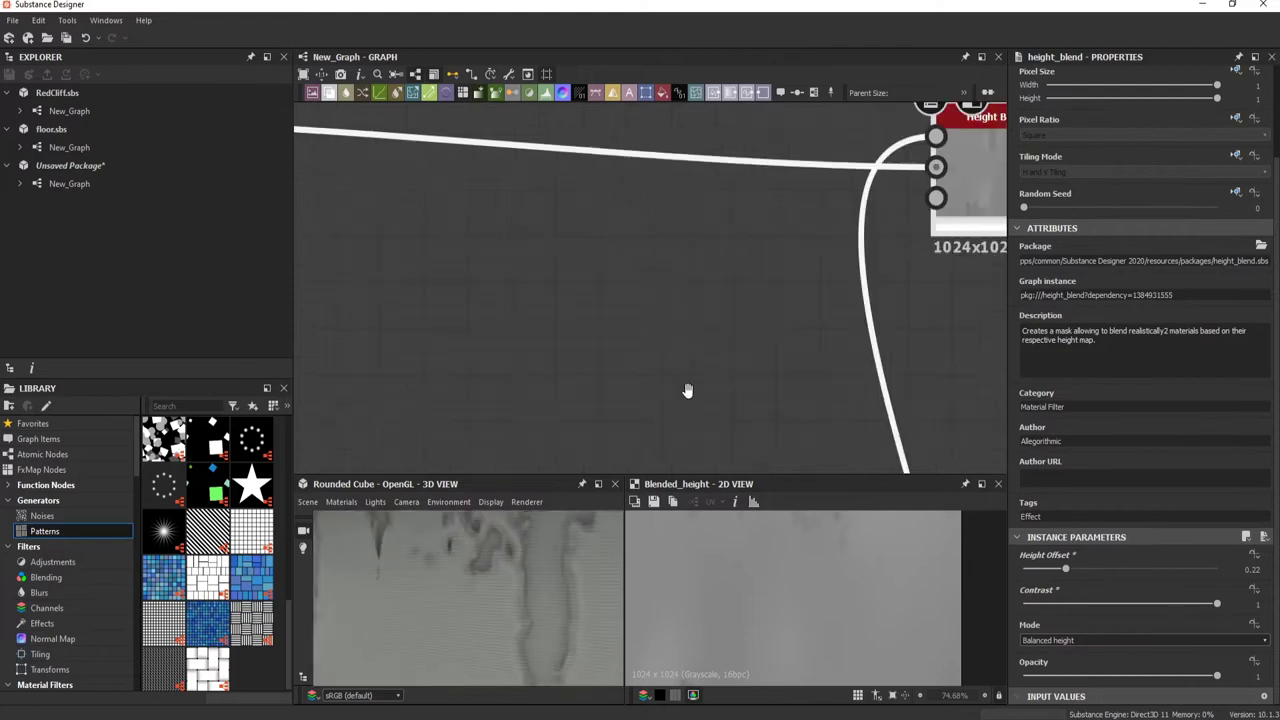
middle_drag(686, 386, 471, 373)
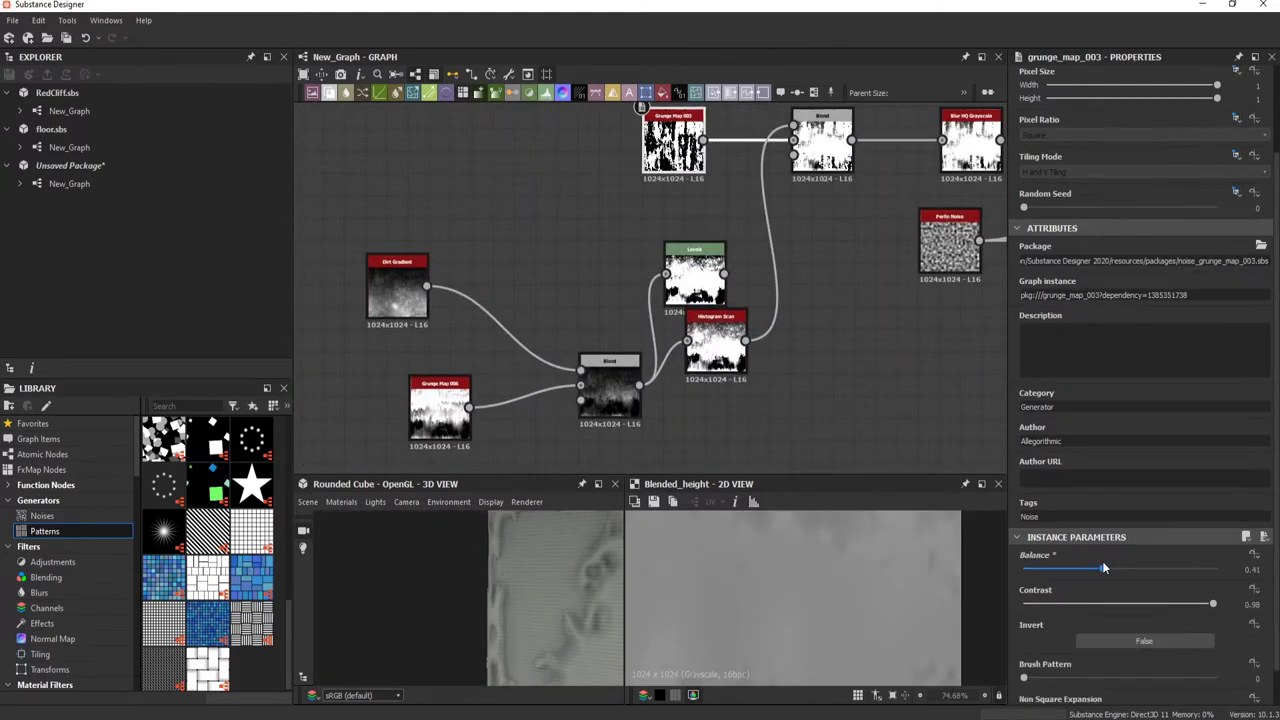
Step: Set grunge balance to 0.45 and the stripe Blend opacity to 0.04
drag(1103, 567, 1114, 574)
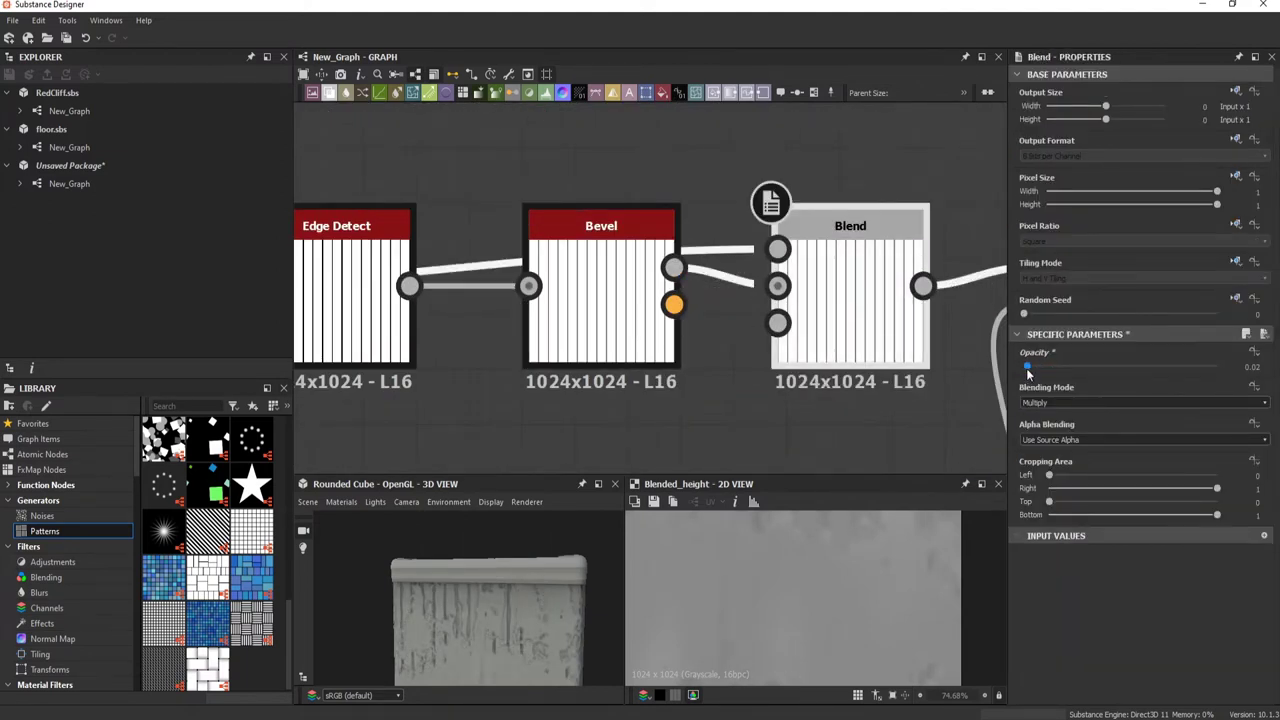
drag(1027, 372, 1031, 372)
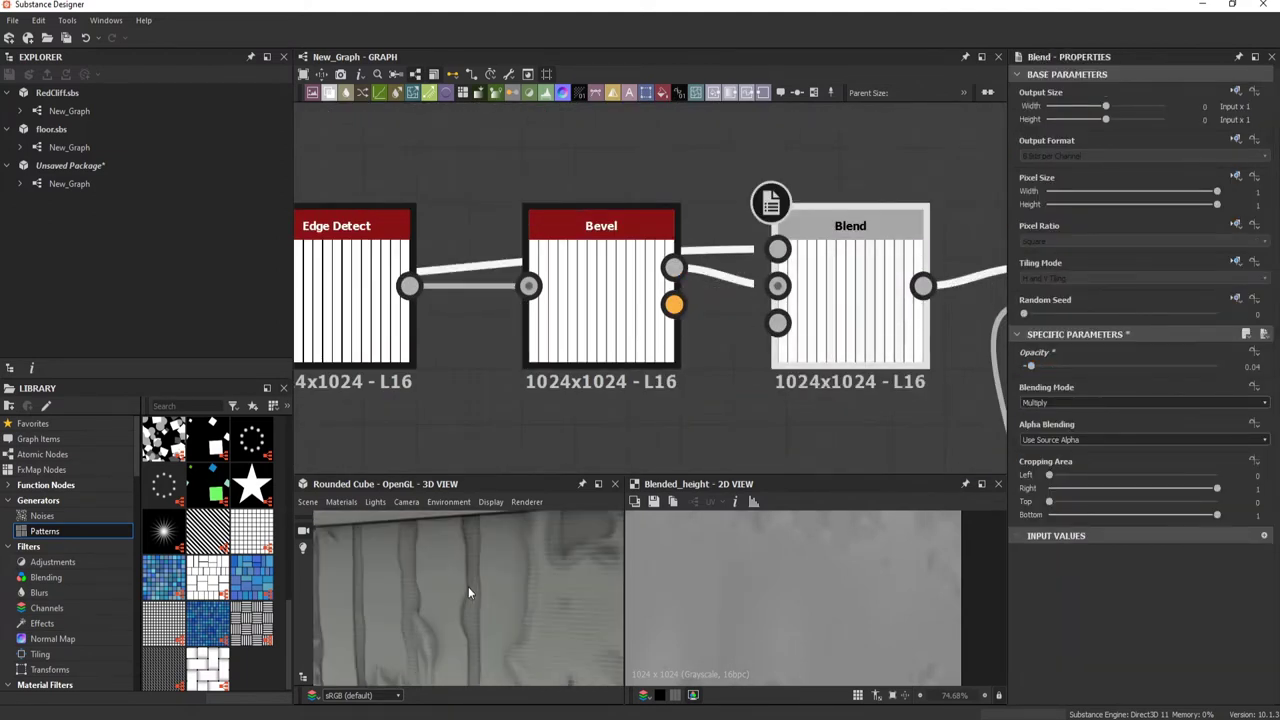
scroll(782, 268, down, 3)
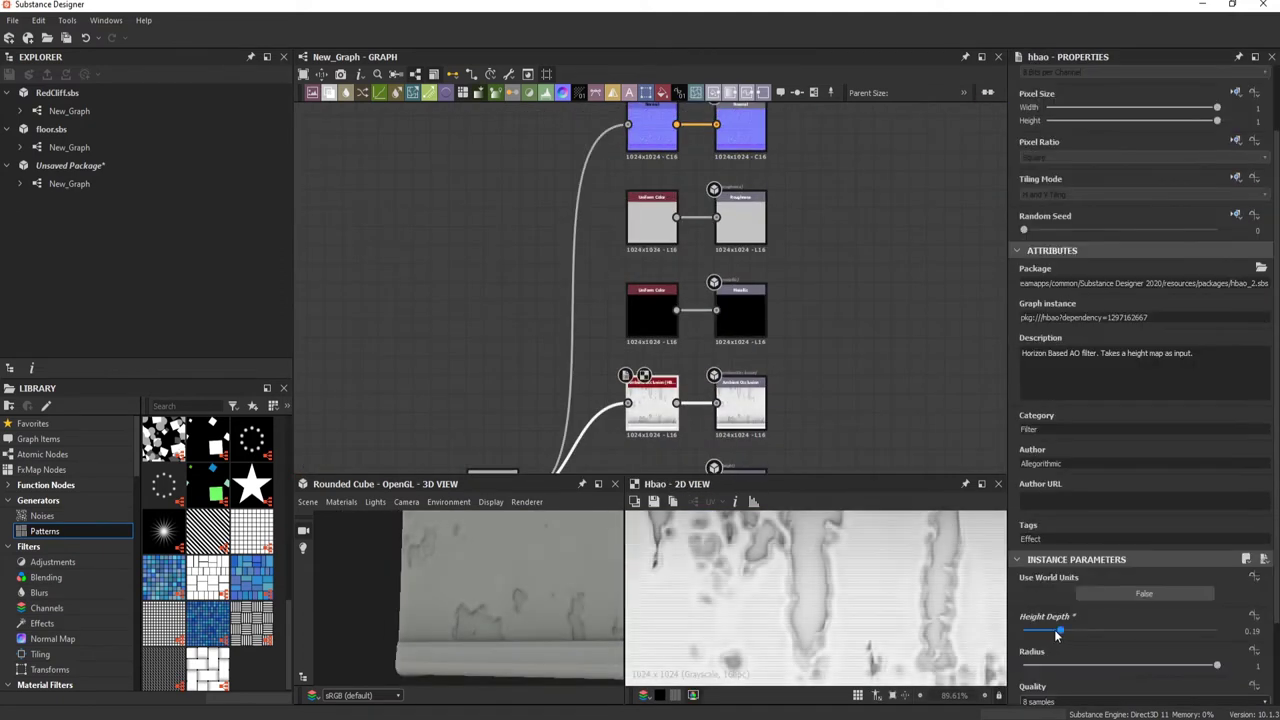
Step: Zoom and pan the graph to an empty area for new nodes
scroll(756, 260, down, 8)
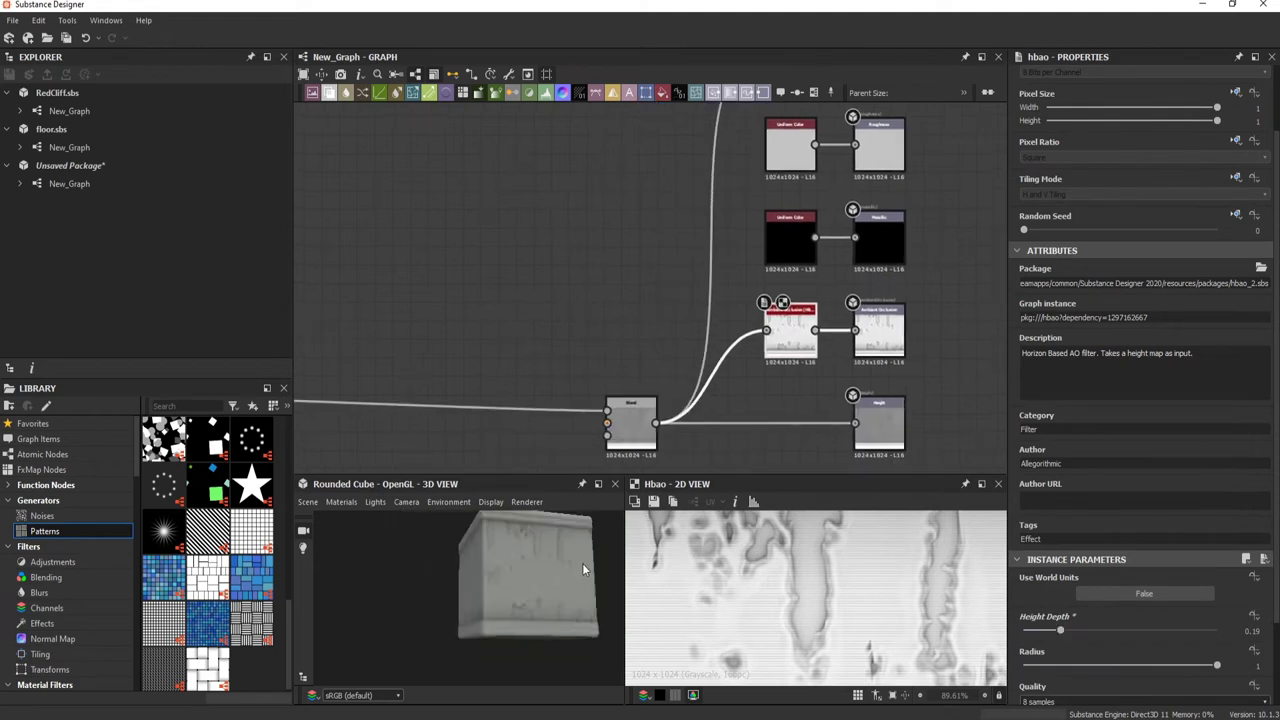
scroll(756, 260, up, 5)
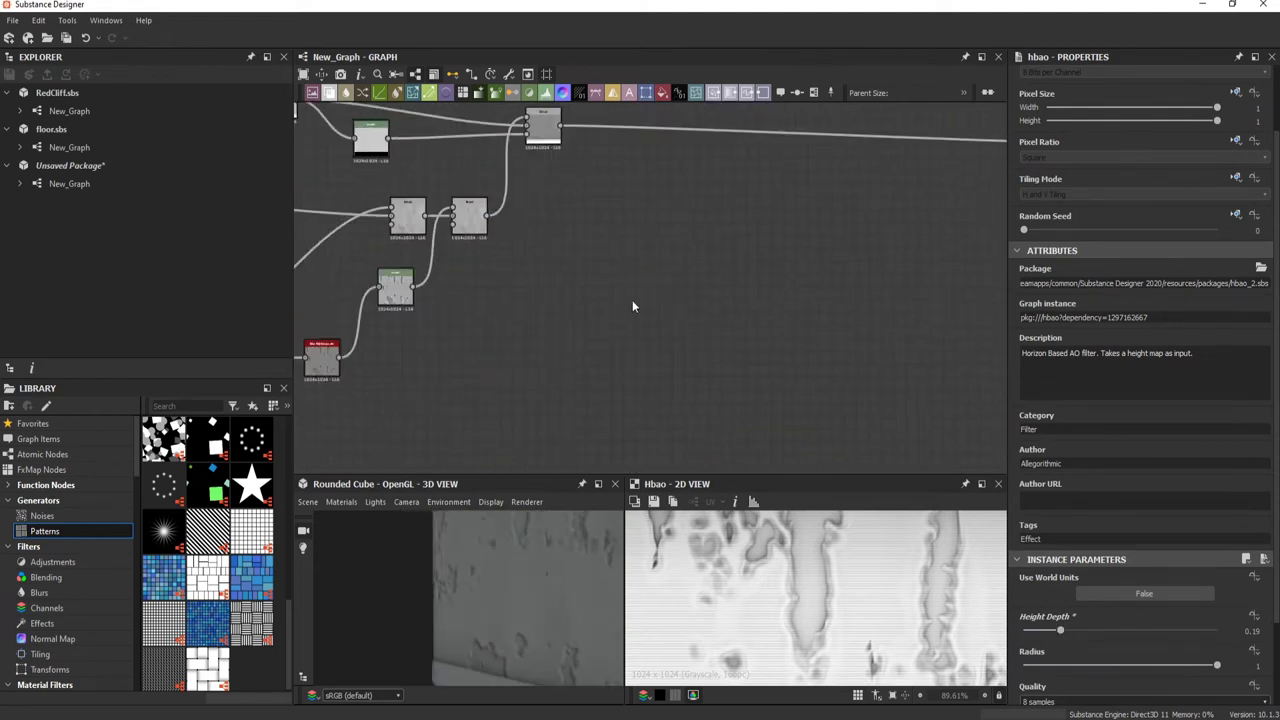
middle_drag(632, 300, 574, 421)
Step: Add a Tile Sampler and Polygon 2, feeding the hexagon outline into the pattern input
key(space)
text(ti)
click(600, 457)
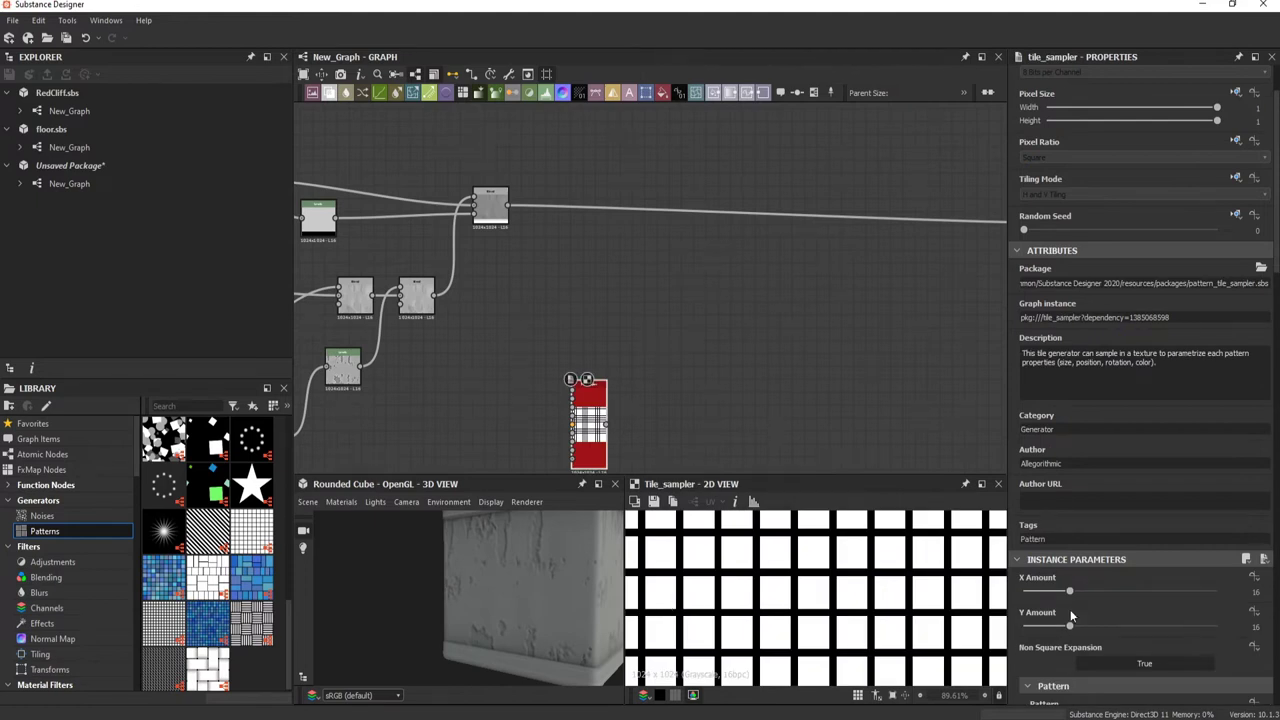
drag(612, 428, 764, 387)
key(space)
click(717, 370)
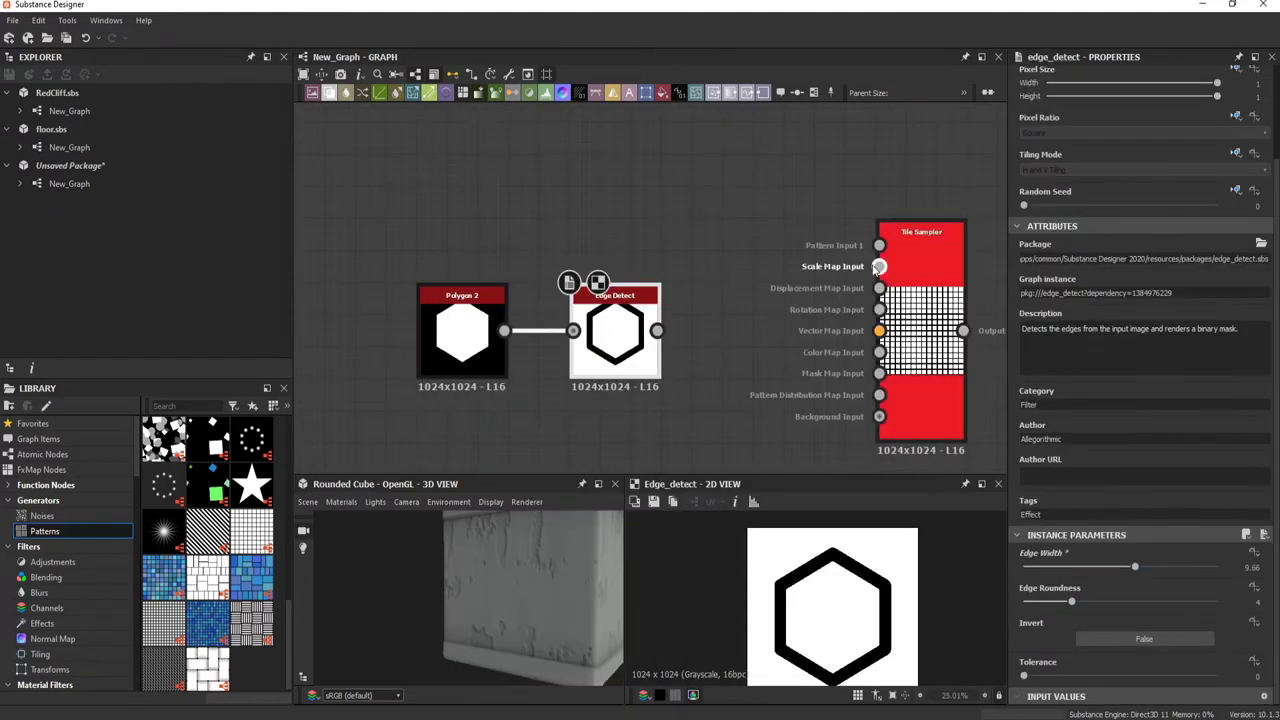
drag(879, 245, 656, 330)
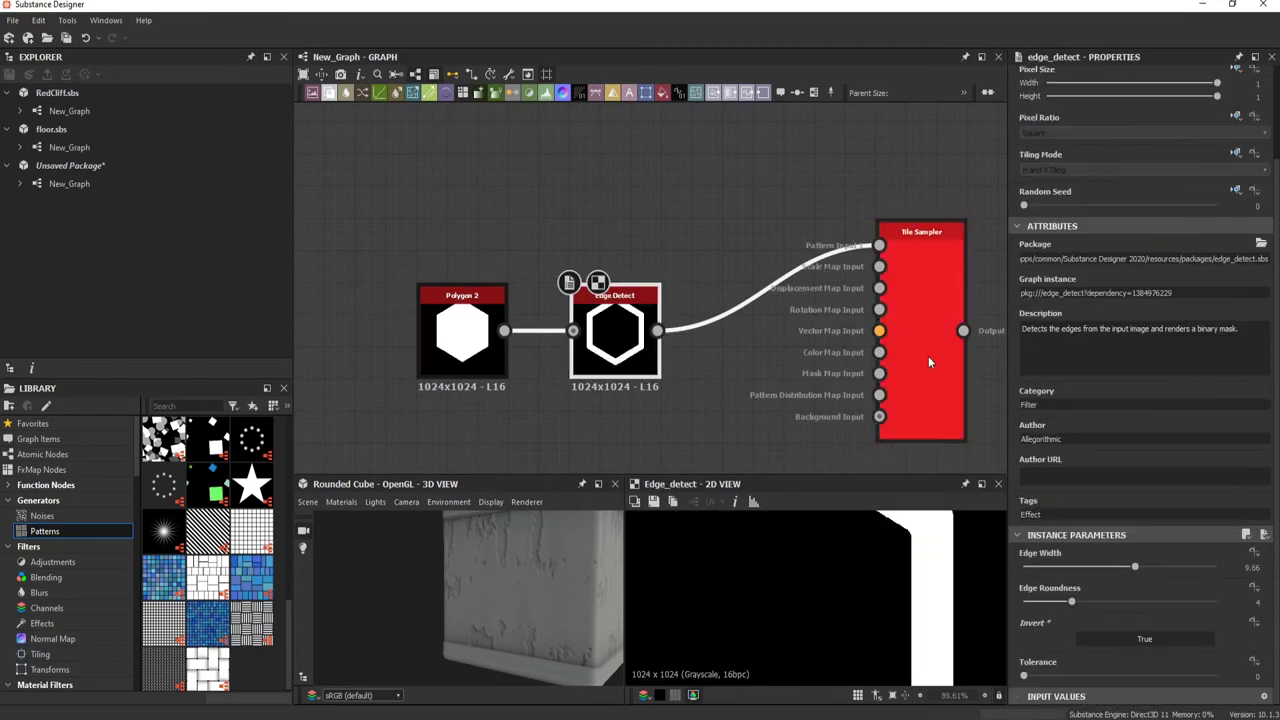
Step: Adjust the Tile Sampler scale and thin the Edge Detect hexagon outlines
click(928, 362)
scroll(1140, 400, down, 10)
mouse_move(1045, 552)
mouse_down()
mouse_move(1088, 568)
mouse_move(1077, 557)
mouse_up()
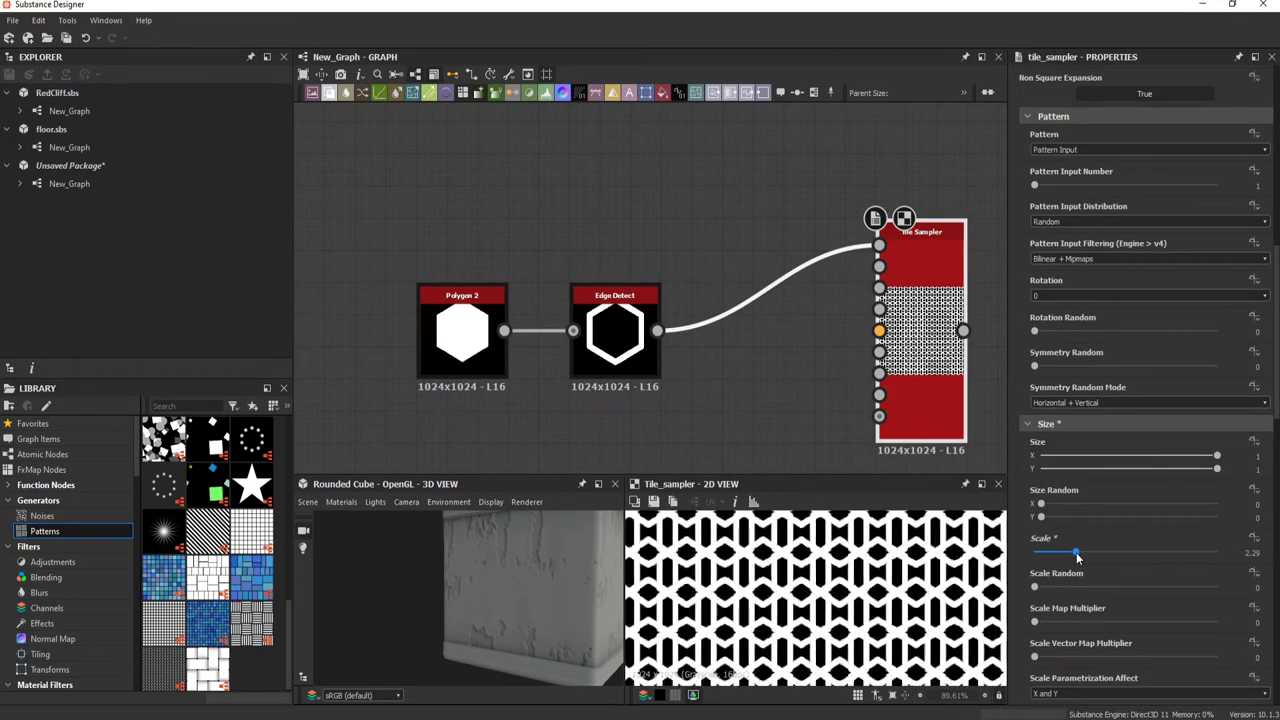
click(615, 340)
drag(1110, 562, 1070, 562)
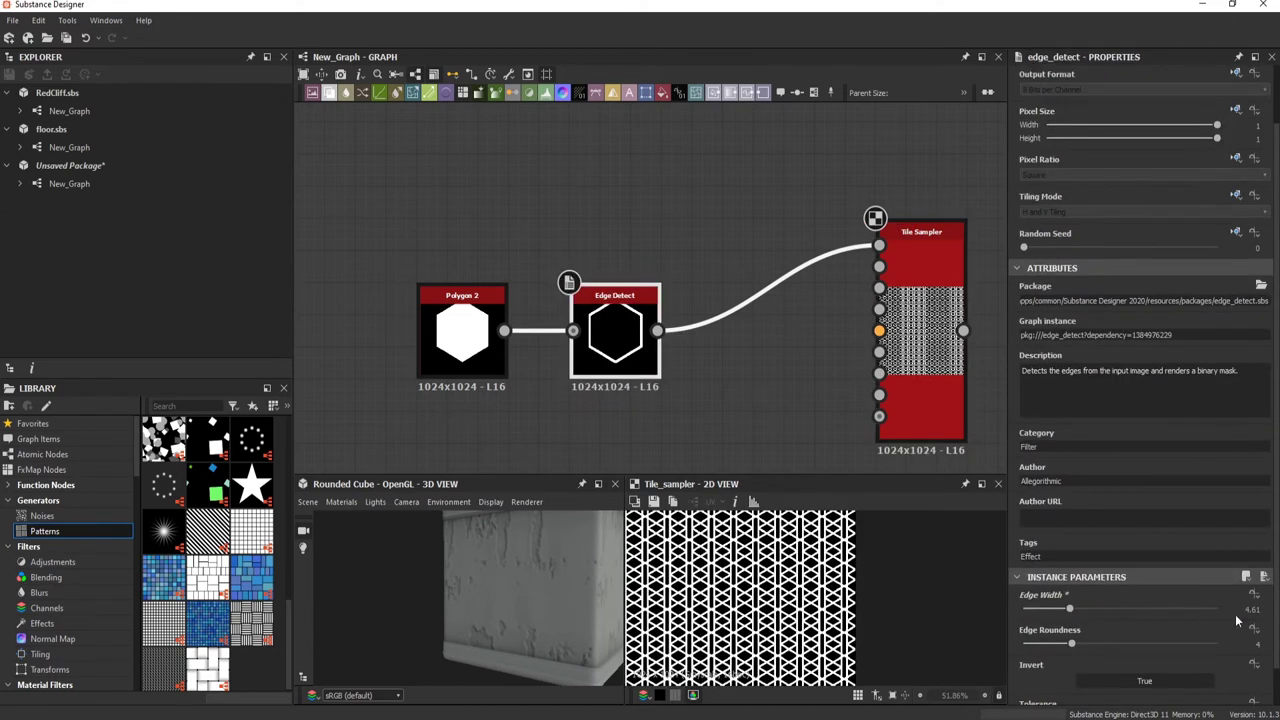
drag(1069, 608, 1061, 608)
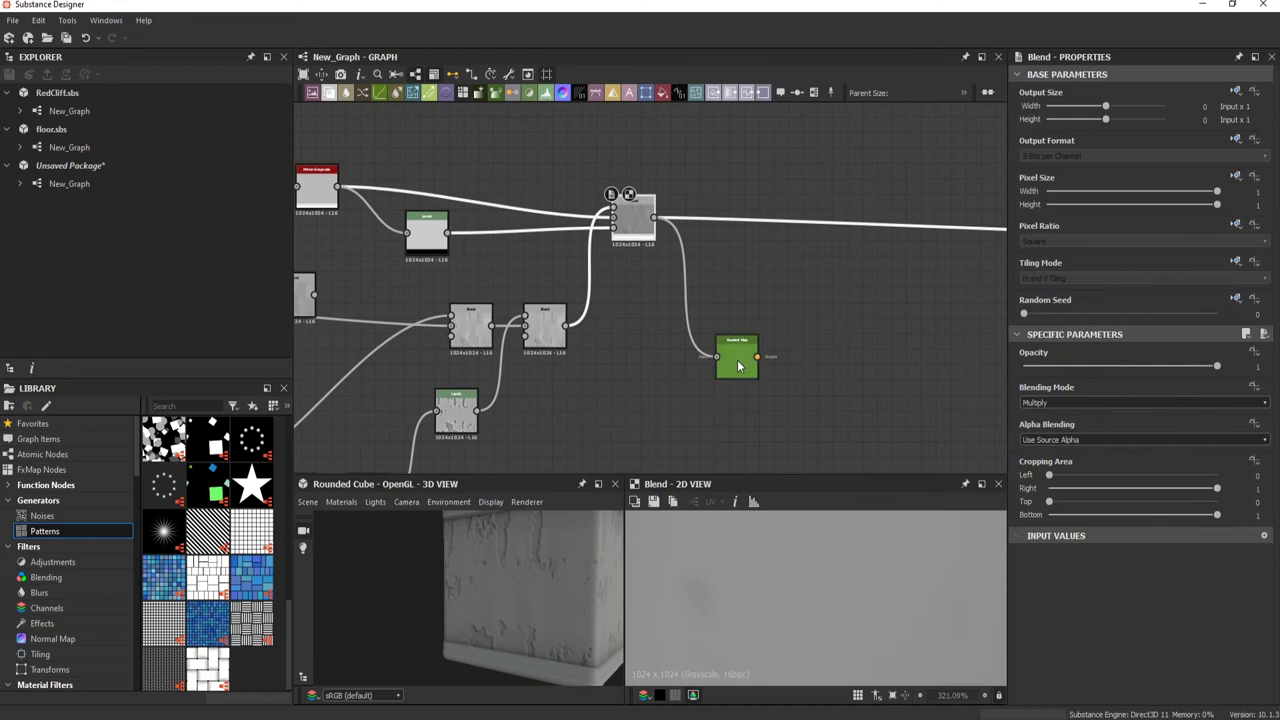
Step: Add a Gradient Map after the main blend with a dark-red-to-red gradient
click(738, 366)
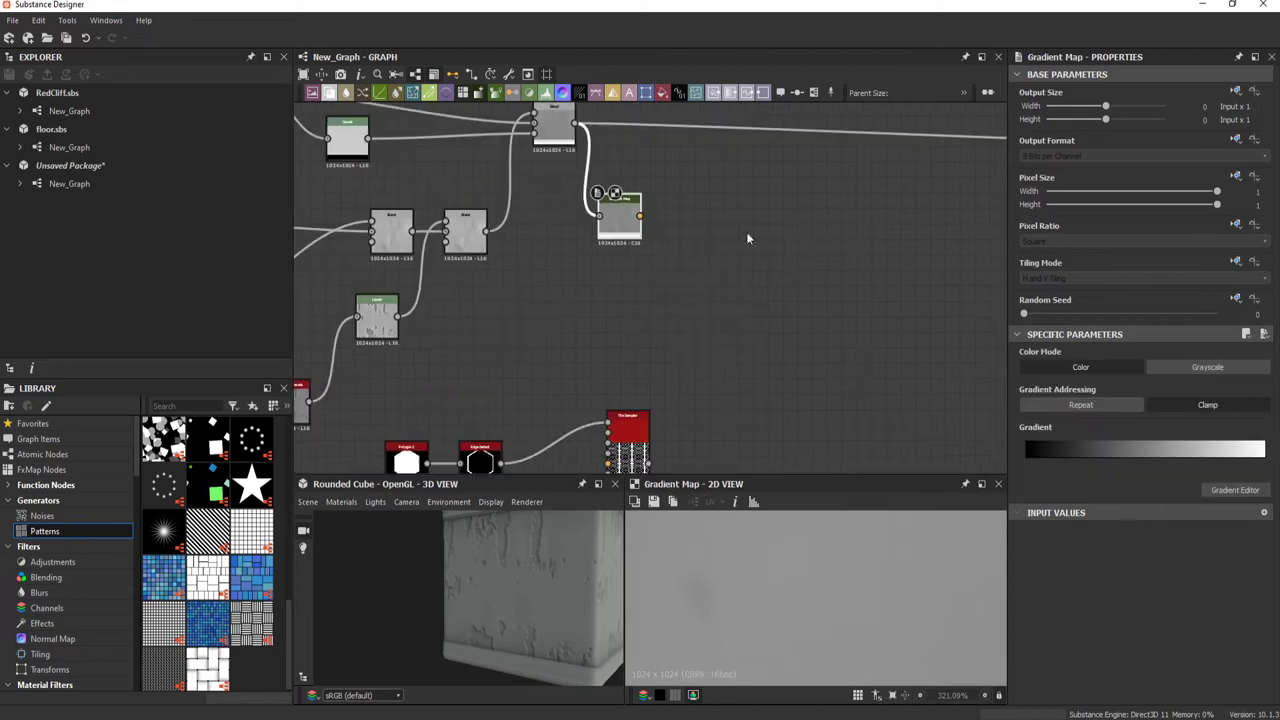
click(1263, 458)
drag(295, 350, 277, 441)
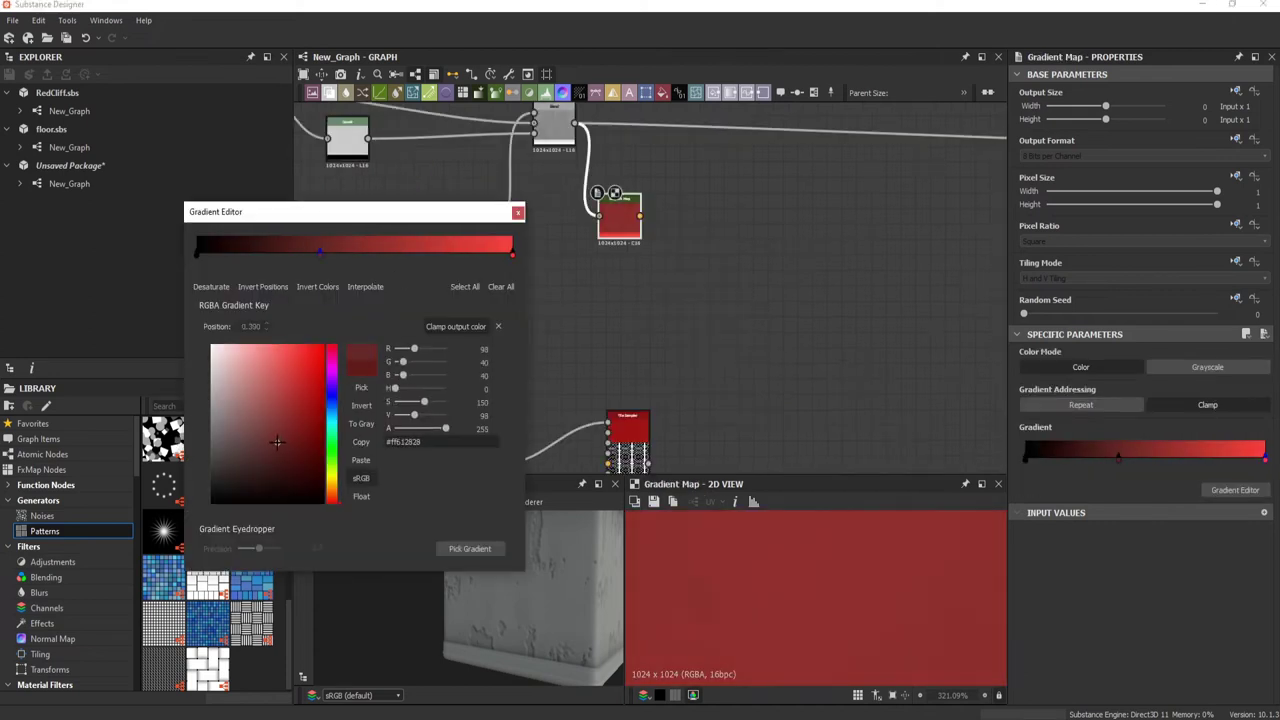
drag(198, 253, 224, 252)
click(518, 212)
Step: Wire the lattice pattern into a Blend node and preview it
scroll(606, 281, down, 2)
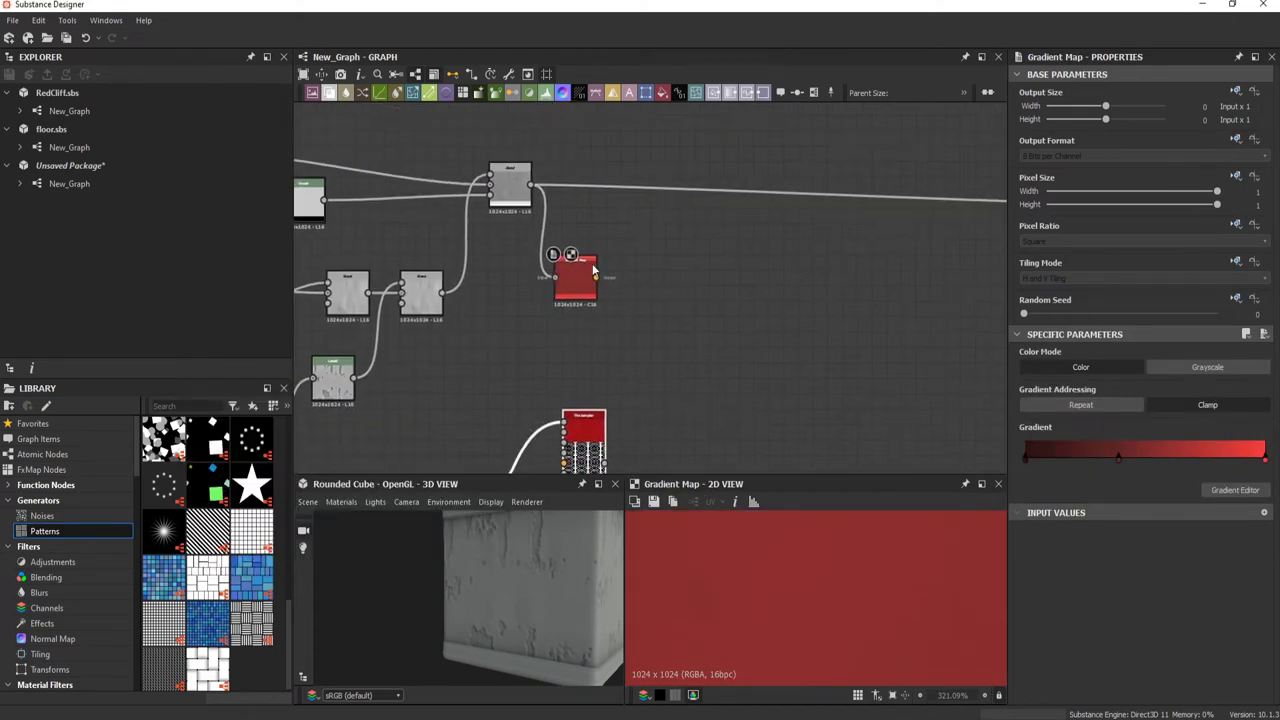
scroll(606, 281, down, 1)
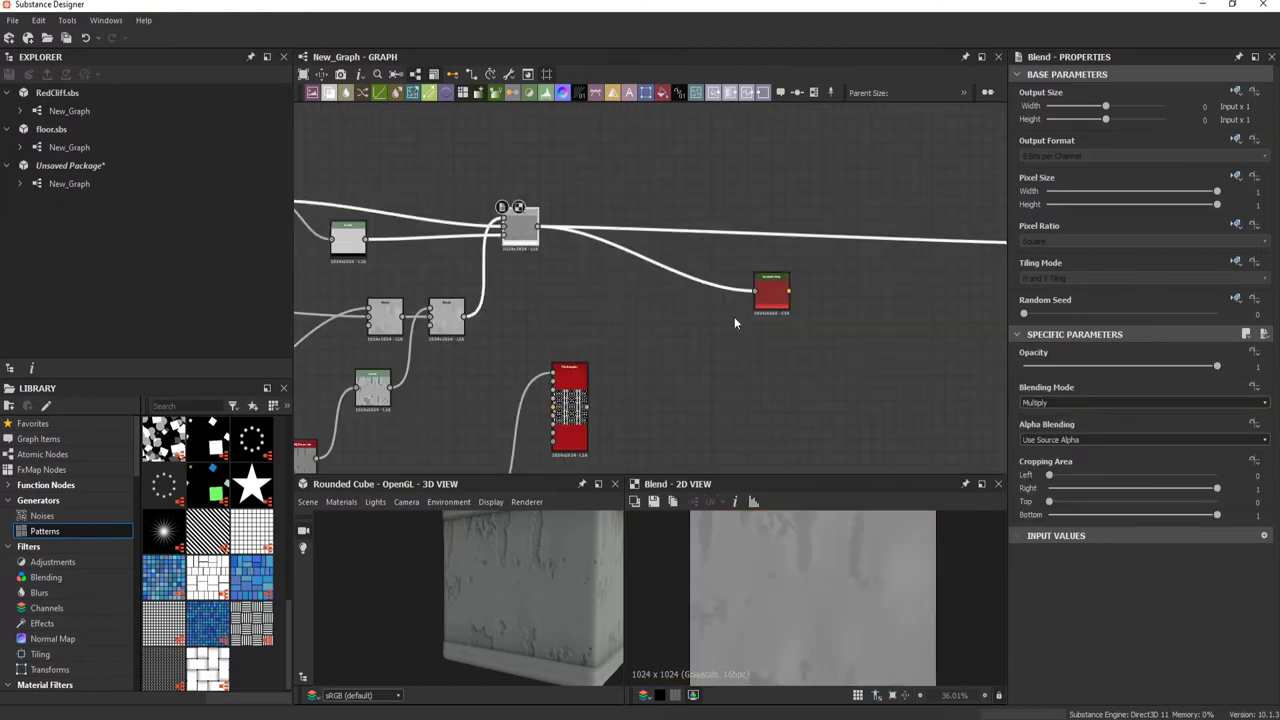
drag(535, 223, 552, 185)
click(633, 399)
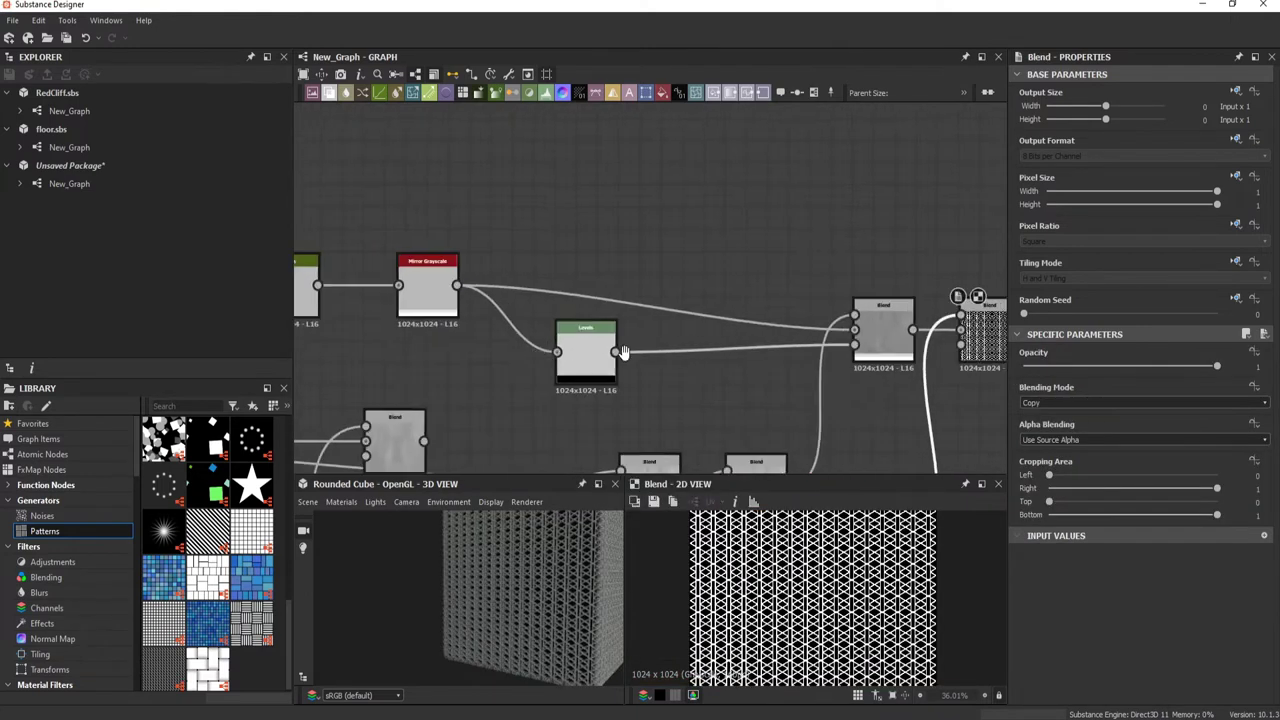
middle_drag(633, 399, 597, 285)
scroll(597, 291, down, 3)
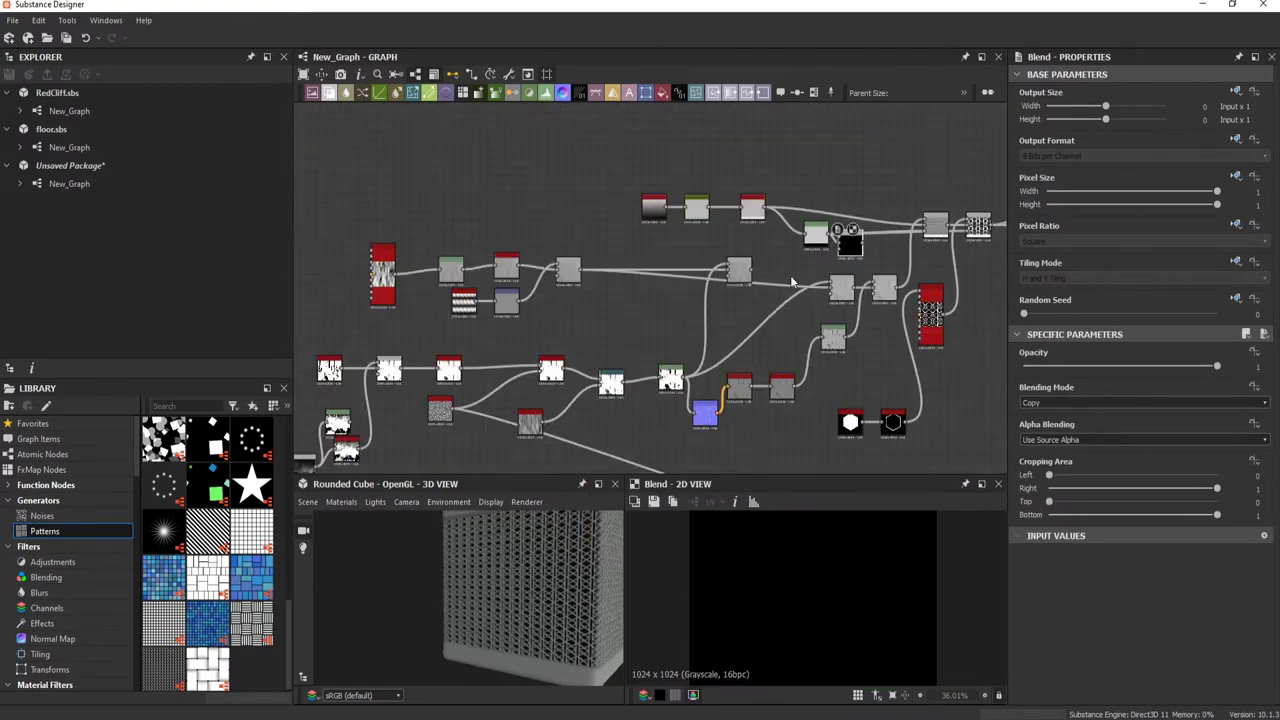
scroll(597, 291, up, 3)
Step: Preview the Levels, Blend and fibers_2 nodes across the graph
double_click(849, 320)
mouse_move(849, 320)
middle_down()
mouse_move(830, 160)
mouse_move(632, 288)
middle_up()
double_click(830, 160)
scroll(557, 352, down, 3)
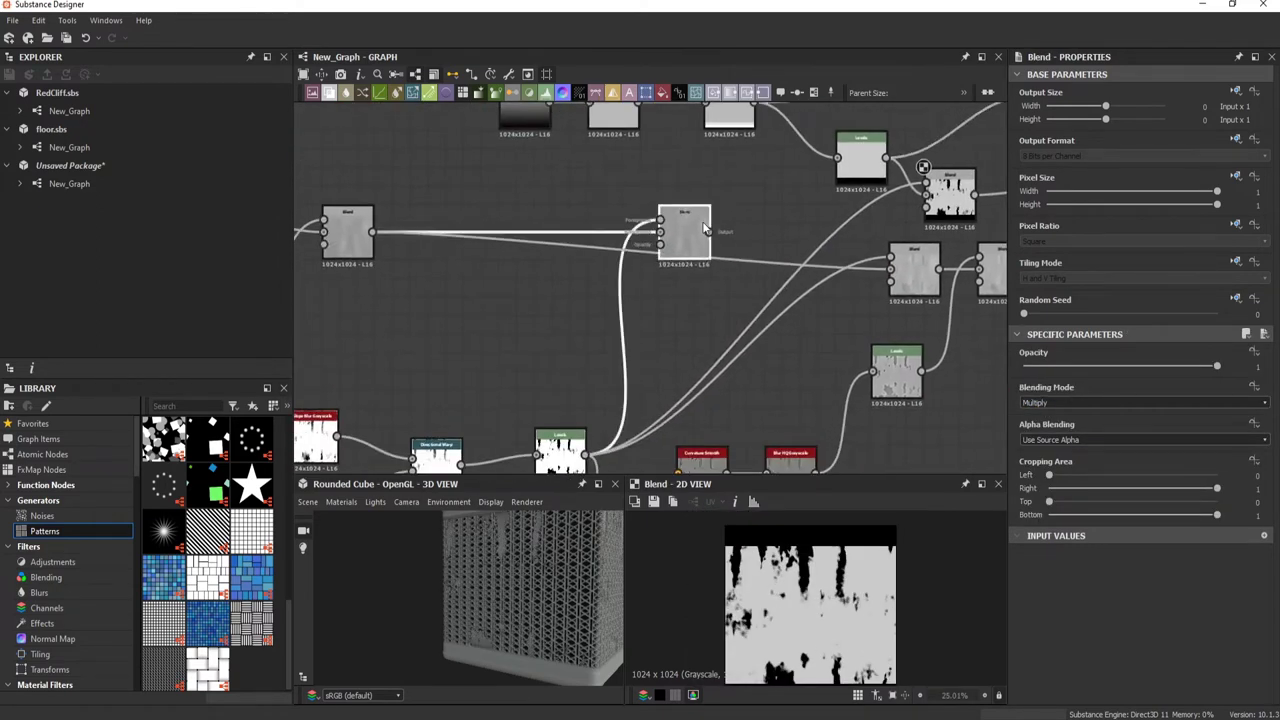
mouse_move(557, 352)
middle_down()
mouse_move(670, 398)
mouse_move(888, 262)
middle_up()
scroll(670, 398, up, 2)
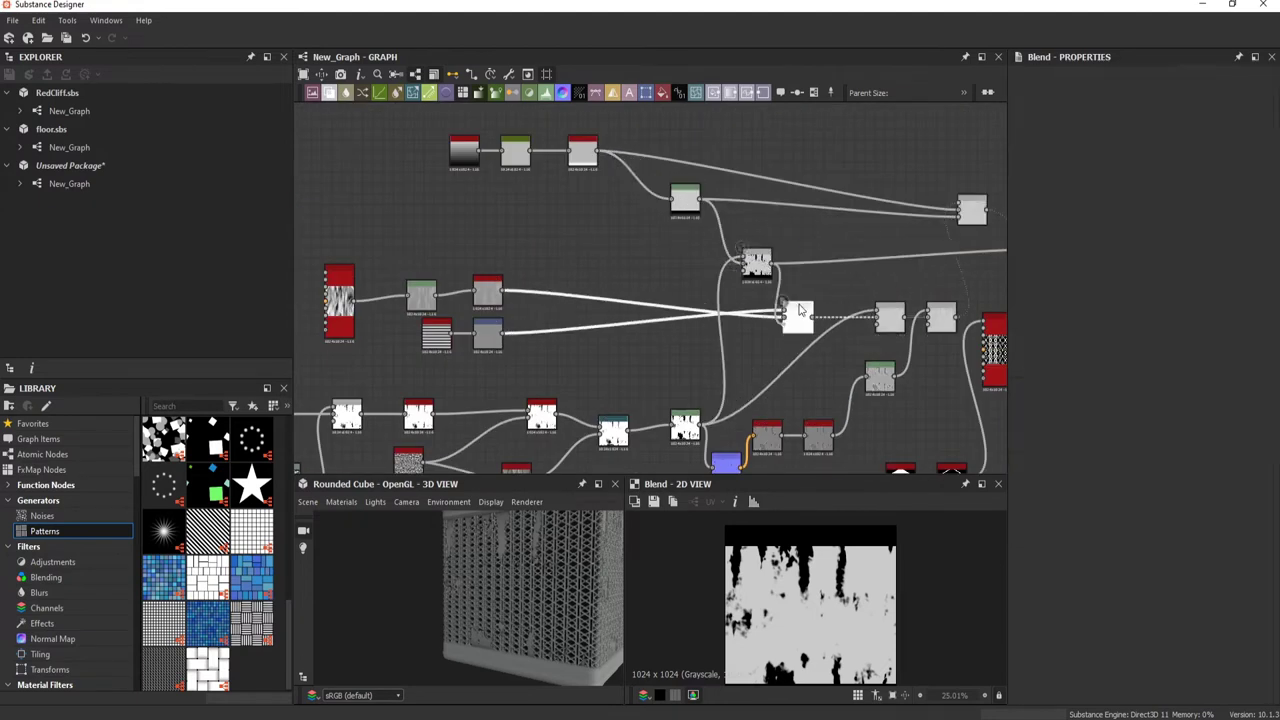
middle_drag(793, 321, 647, 383)
double_click(605, 330)
scroll(605, 337, up, 3)
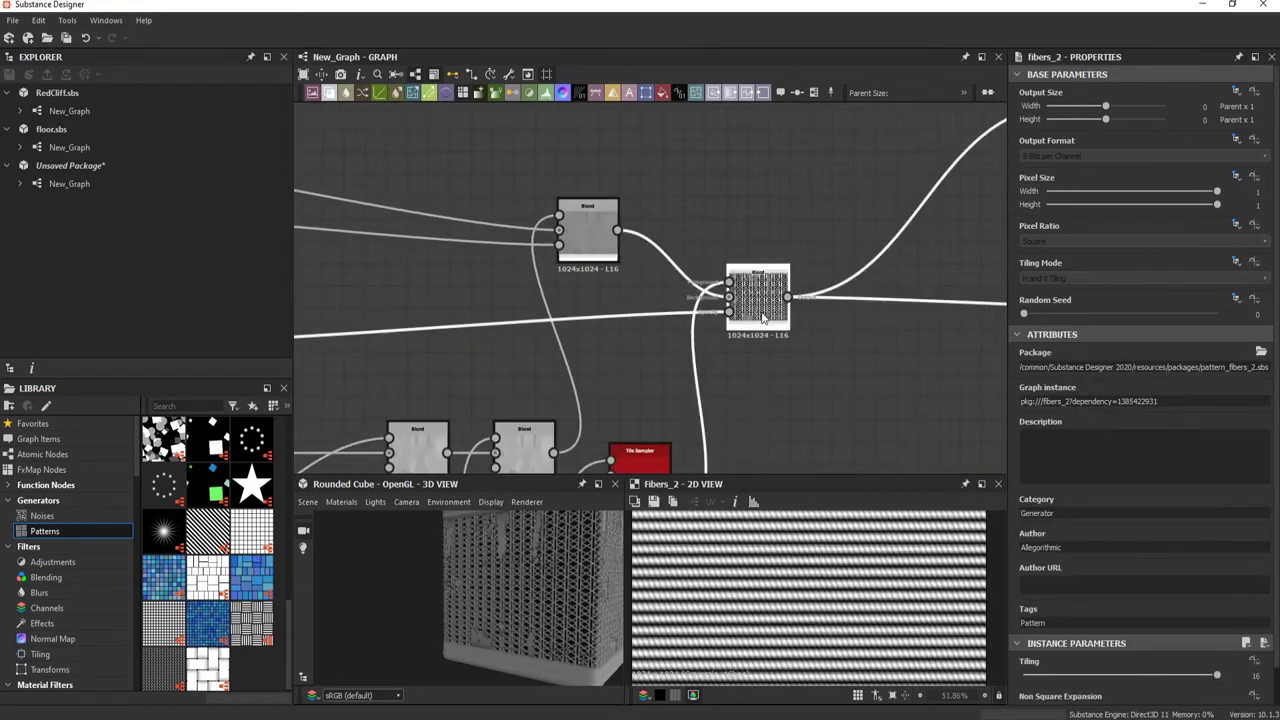
Step: Set the final Blend's opacity to a tiny near-zero value
click(757, 298)
click(1023, 368)
click(1024, 366)
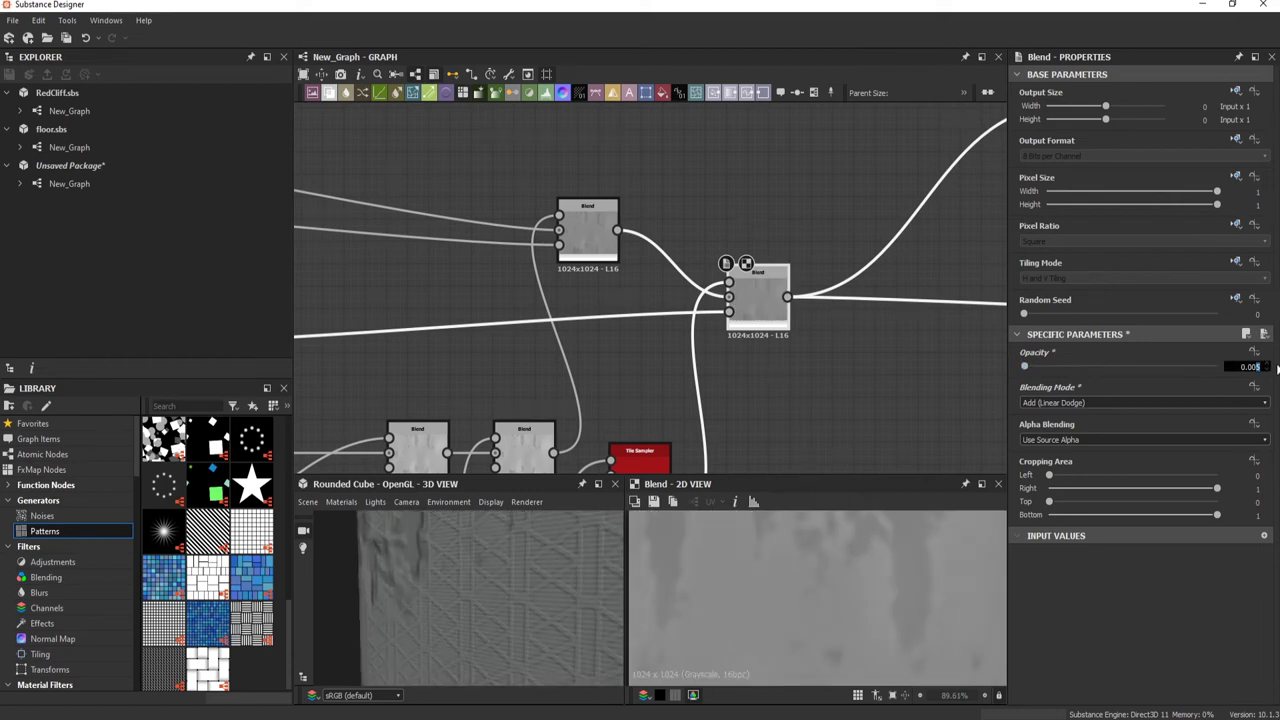
Step: Add an orange key to the red Gradient Map and slide it right
drag(479, 573, 612, 565)
scroll(700, 300, down, 2)
scroll(742, 204, up, 2)
click(742, 204)
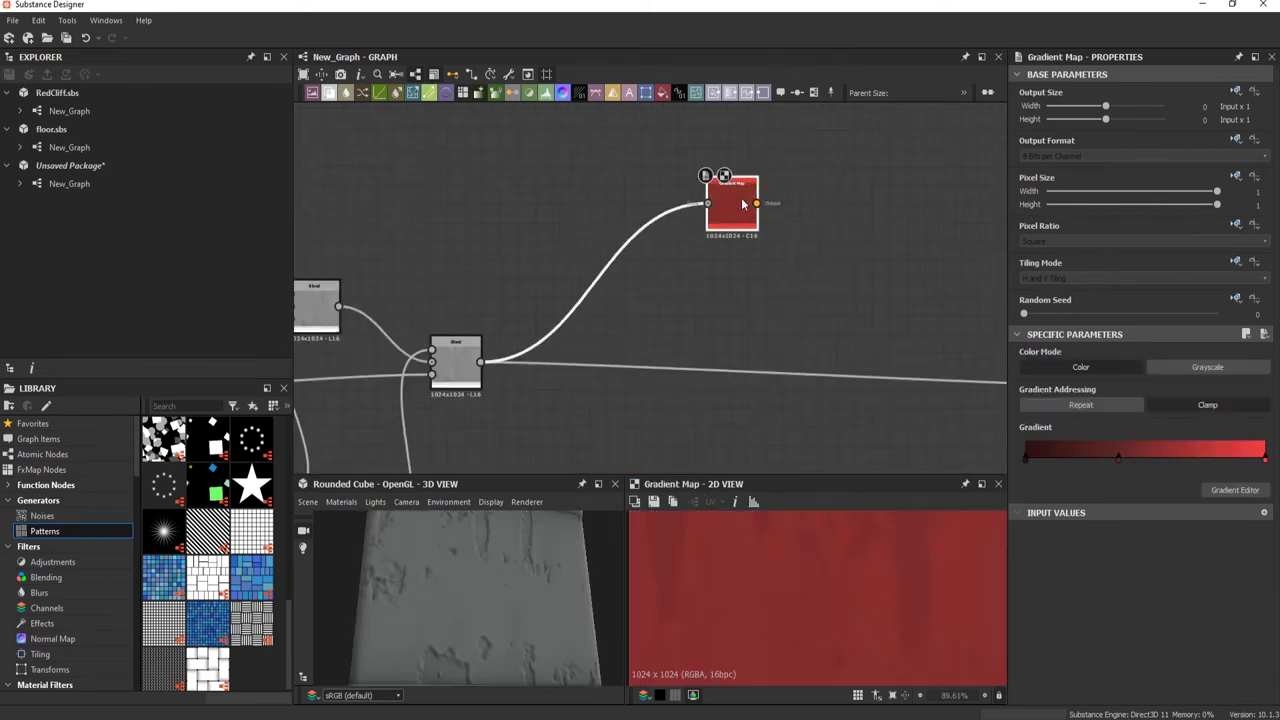
double_click(1095, 458)
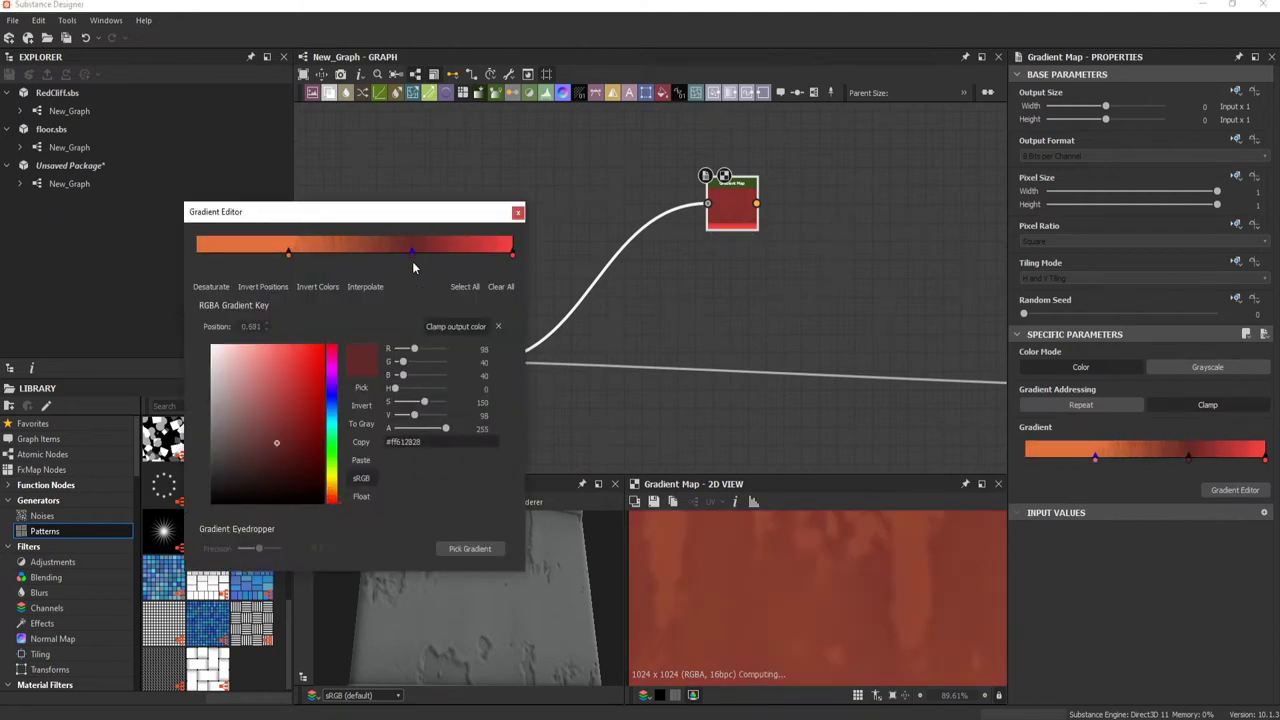
drag(331, 252, 345, 252)
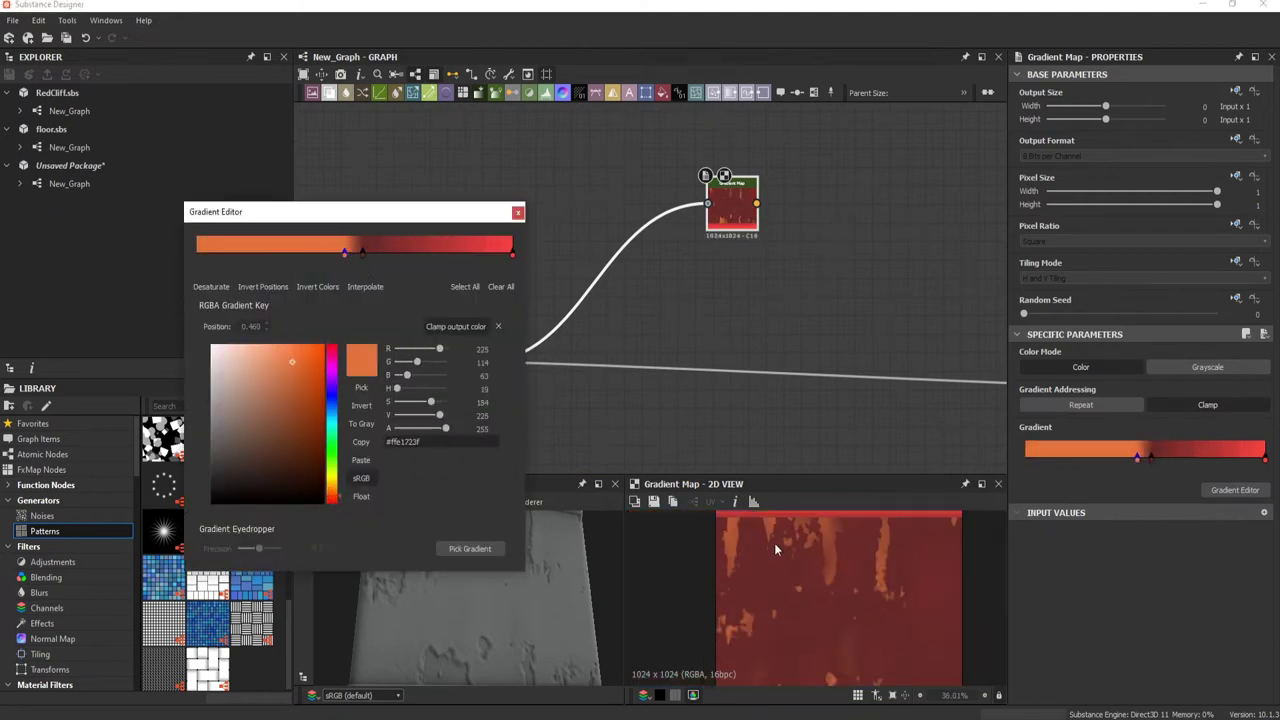
scroll(889, 531, down, 5)
Step: Insert a Blend node after the Gradient Map
drag(756, 203, 690, 230)
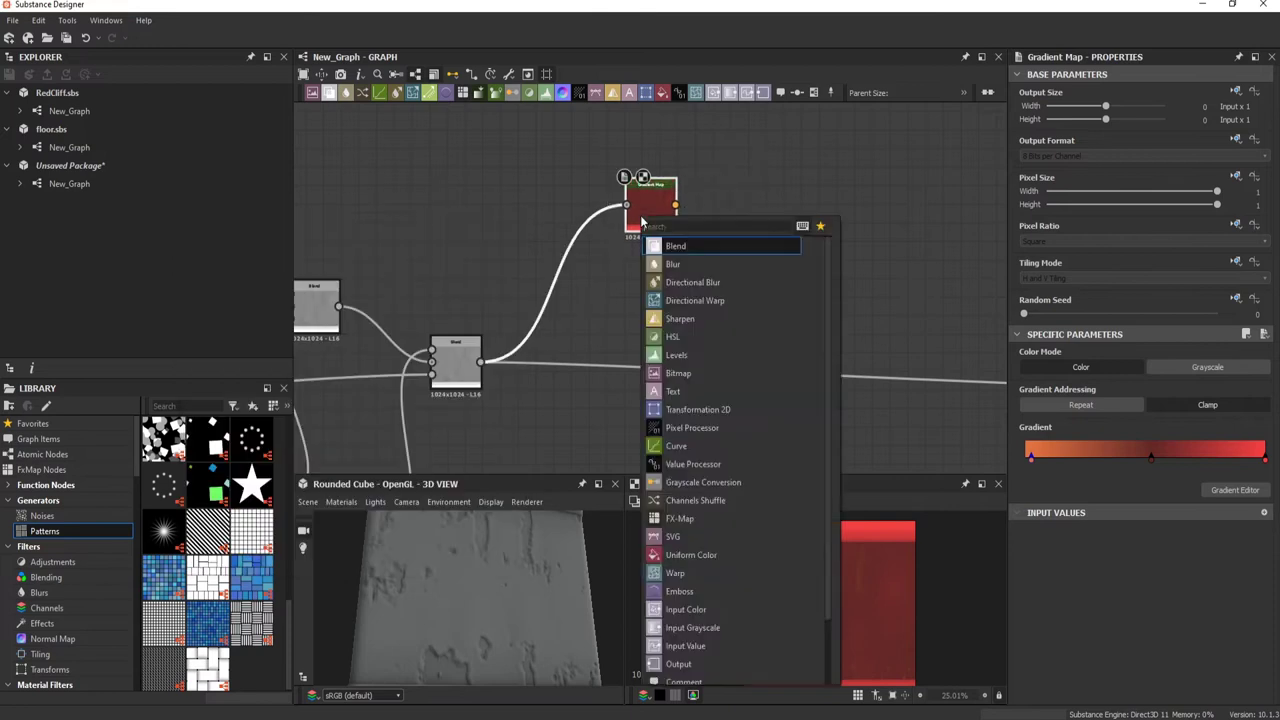
click(700, 246)
scroll(652, 296, up, 1)
middle_drag(651, 296, 774, 149)
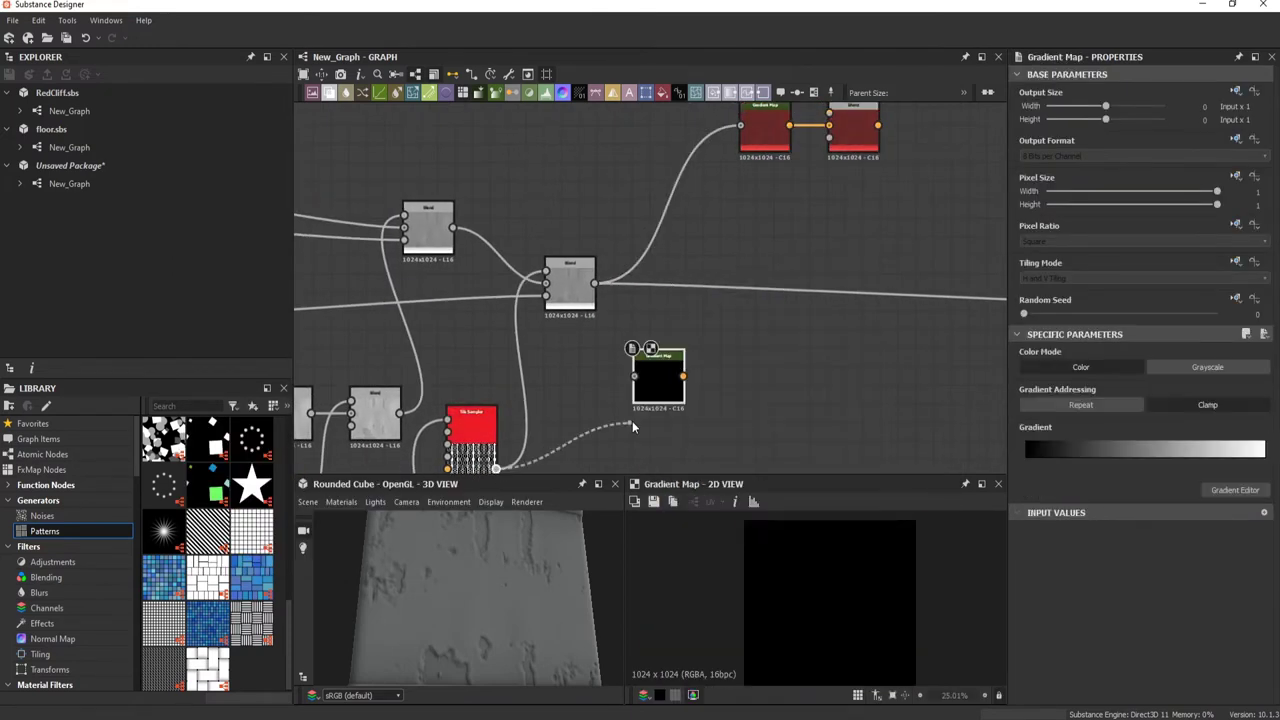
Step: Recolour and reposition the Gradient Map keys into a dark-to-light brown ramp, then close the editor
click(1024, 450)
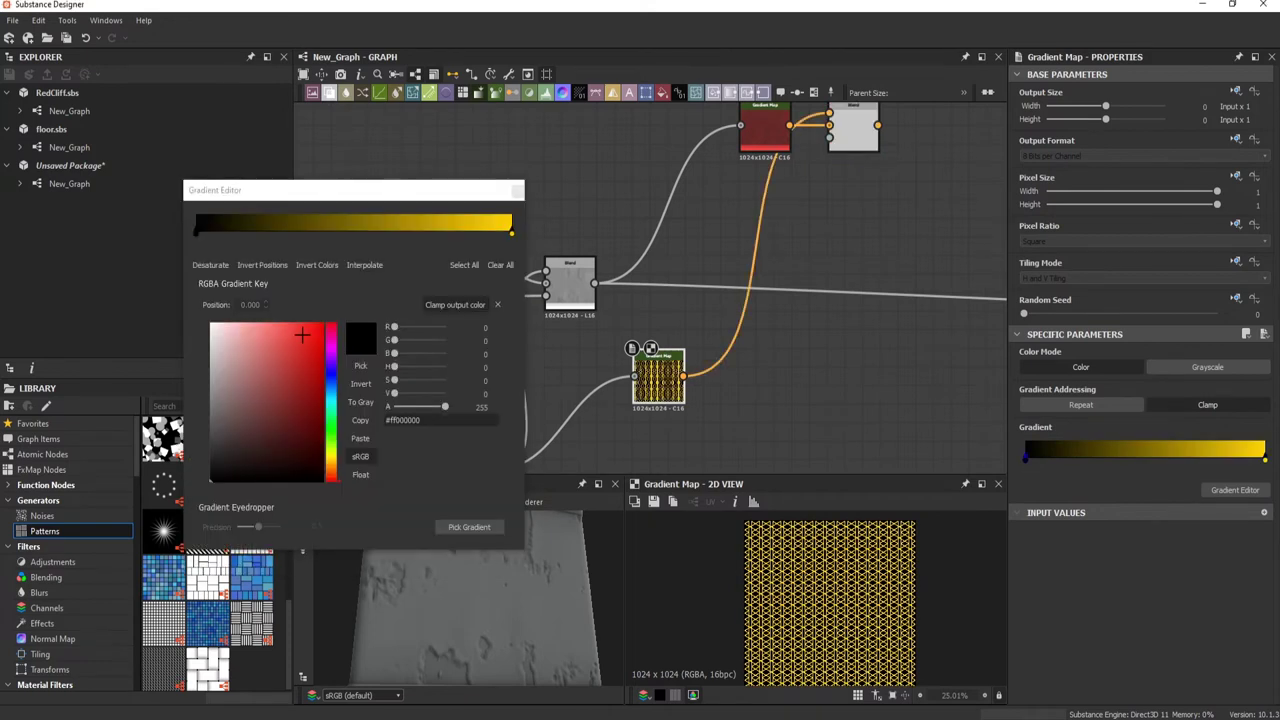
click(197, 232)
drag(355, 229, 451, 229)
scroll(741, 513, up, 5)
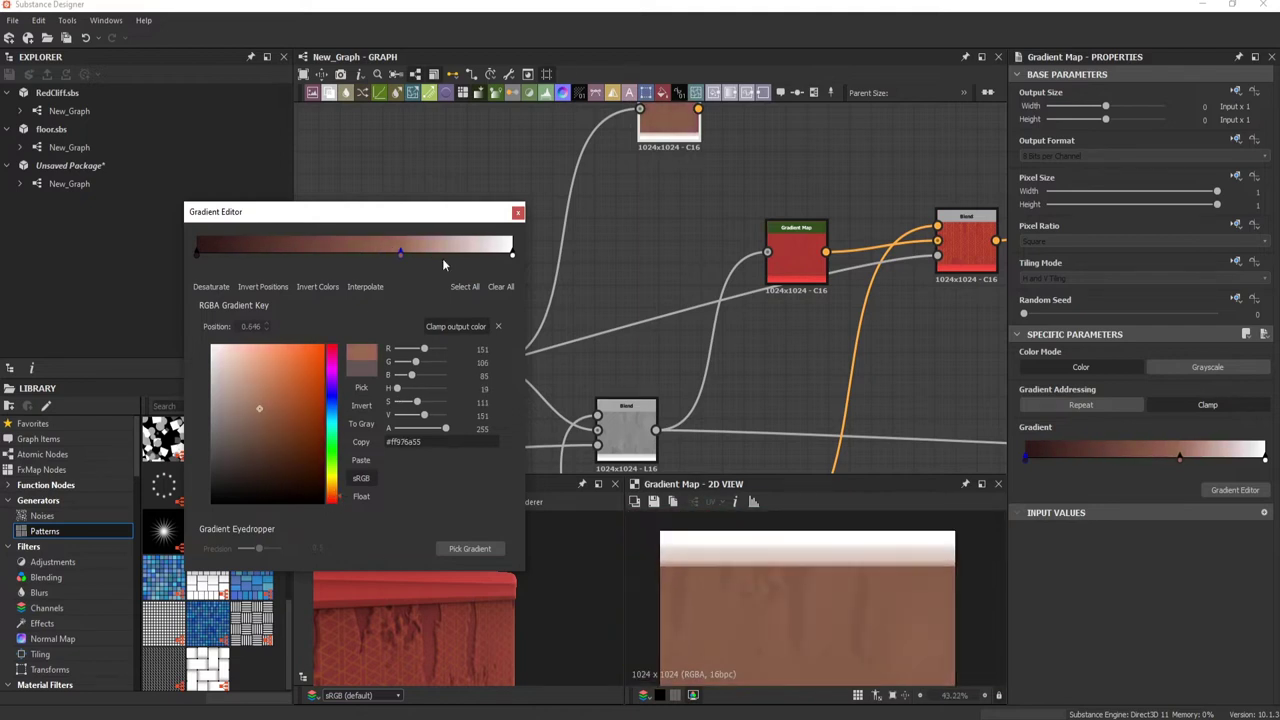
drag(393, 255, 250, 260)
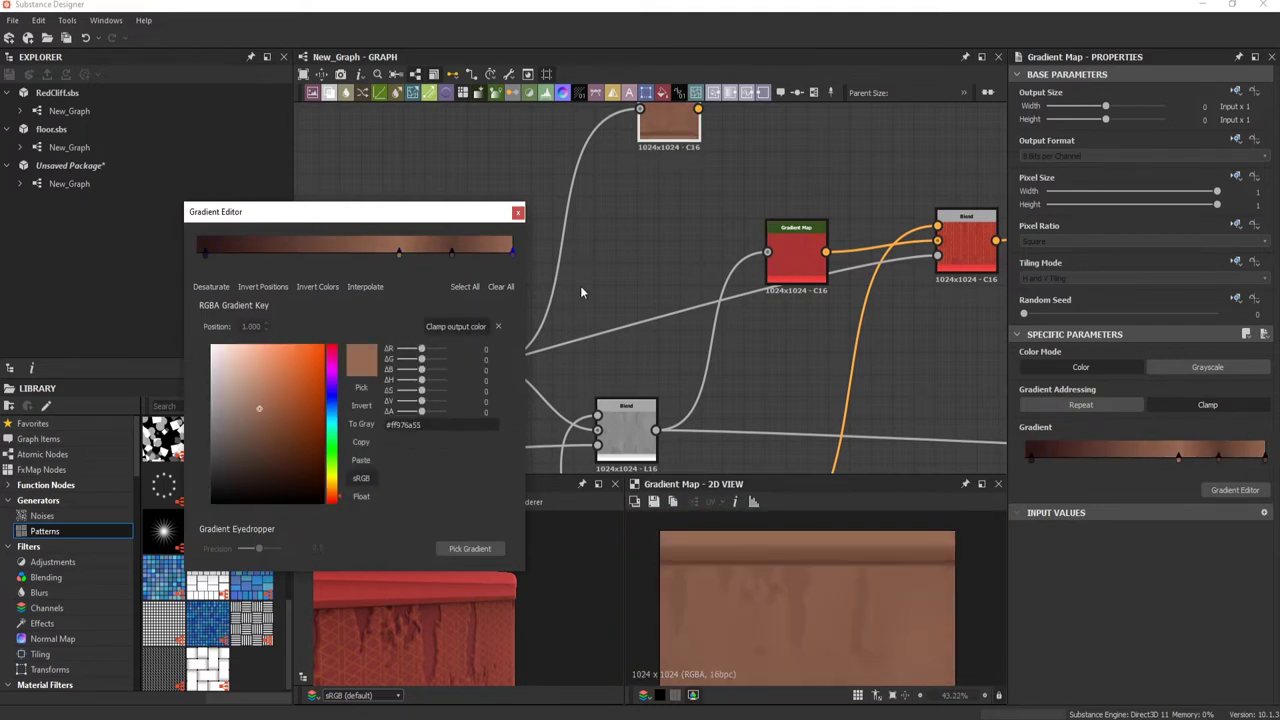
drag(512, 252, 489, 255)
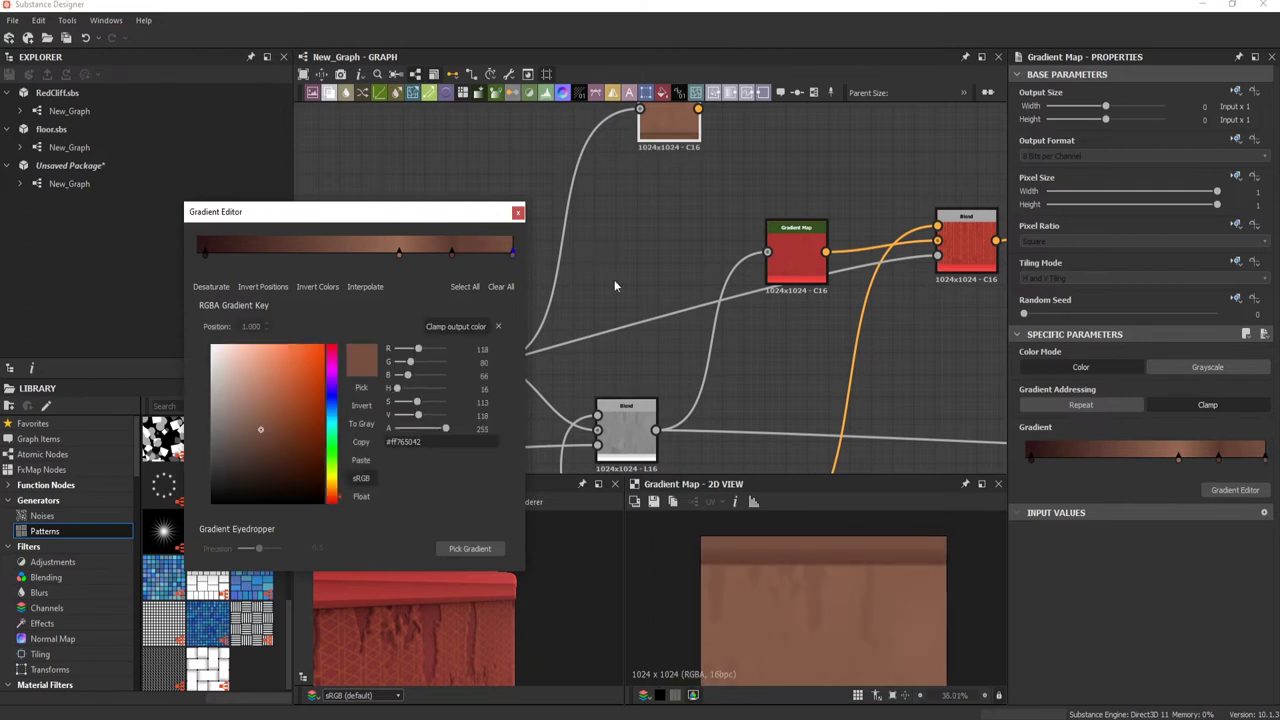
click(789, 270)
scroll(700, 300, down, 3)
scroll(507, 340, up, 3)
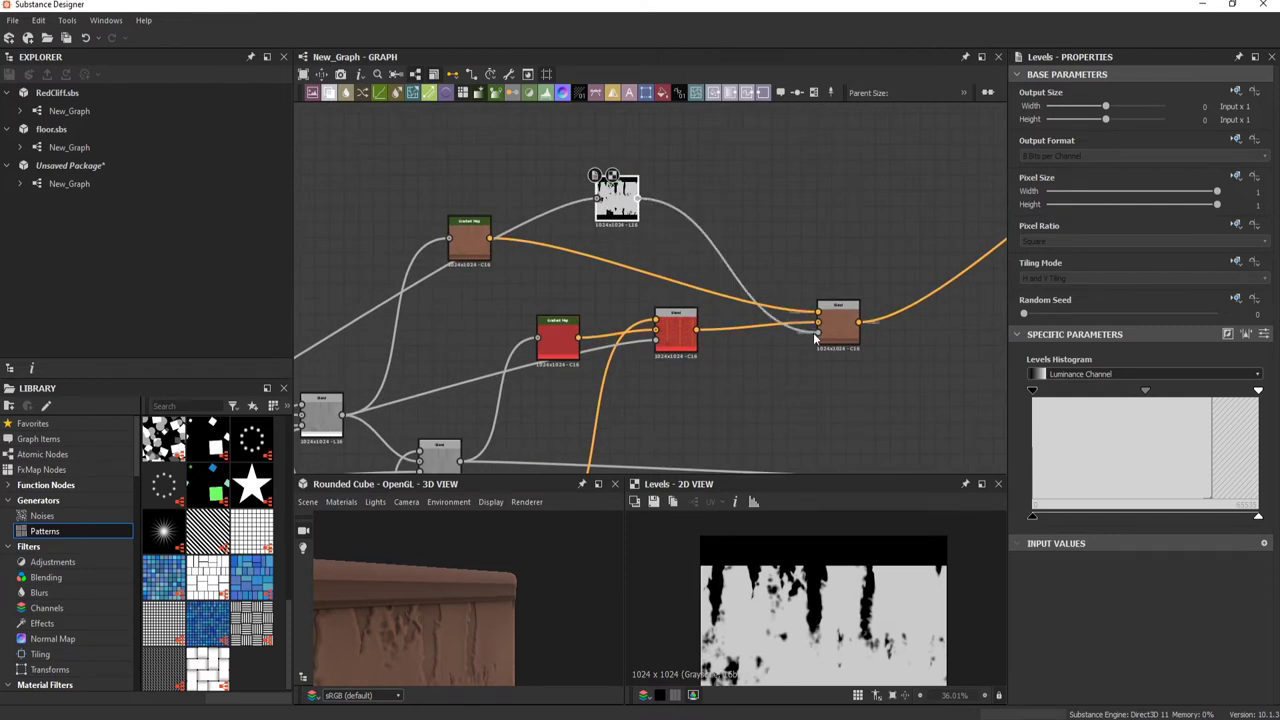
Step: Adjust the drip mask contrast and inspect the Blend node mixing the paint
mouse_move(462, 628)
mouse_down()
mouse_move(530, 610)
mouse_move(465, 643)
mouse_up()
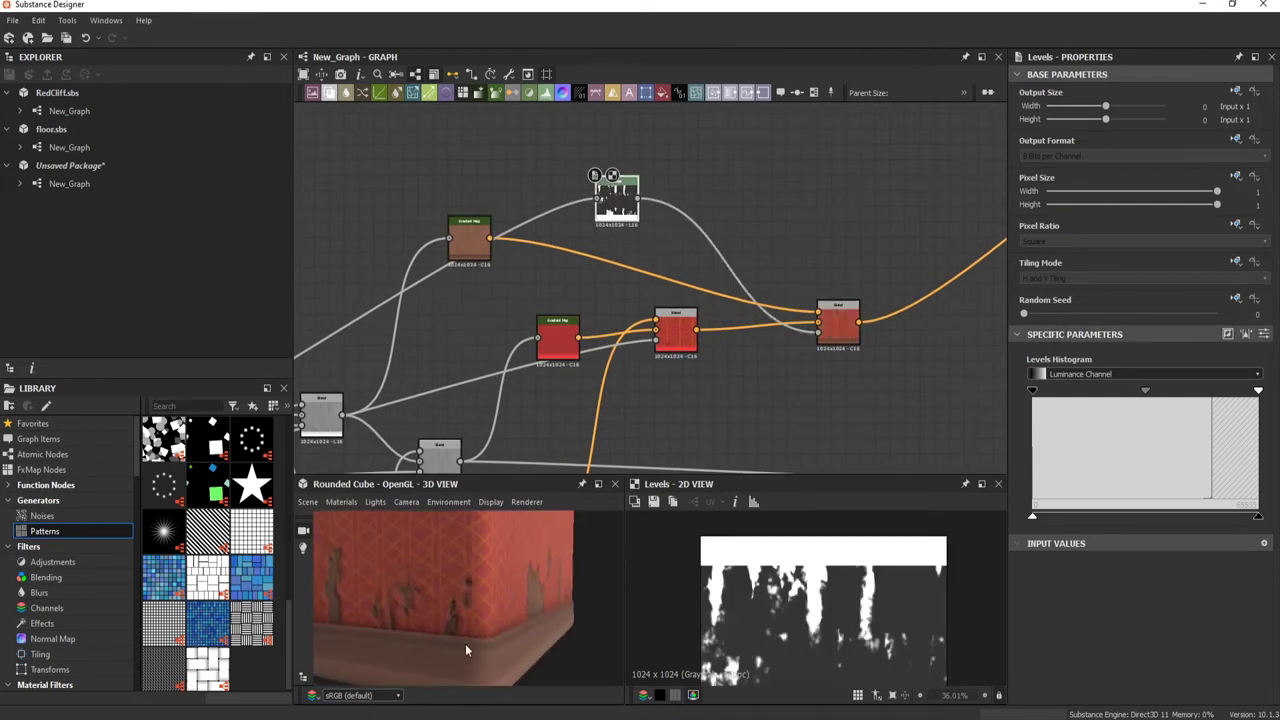
drag(1258, 390, 1216, 413)
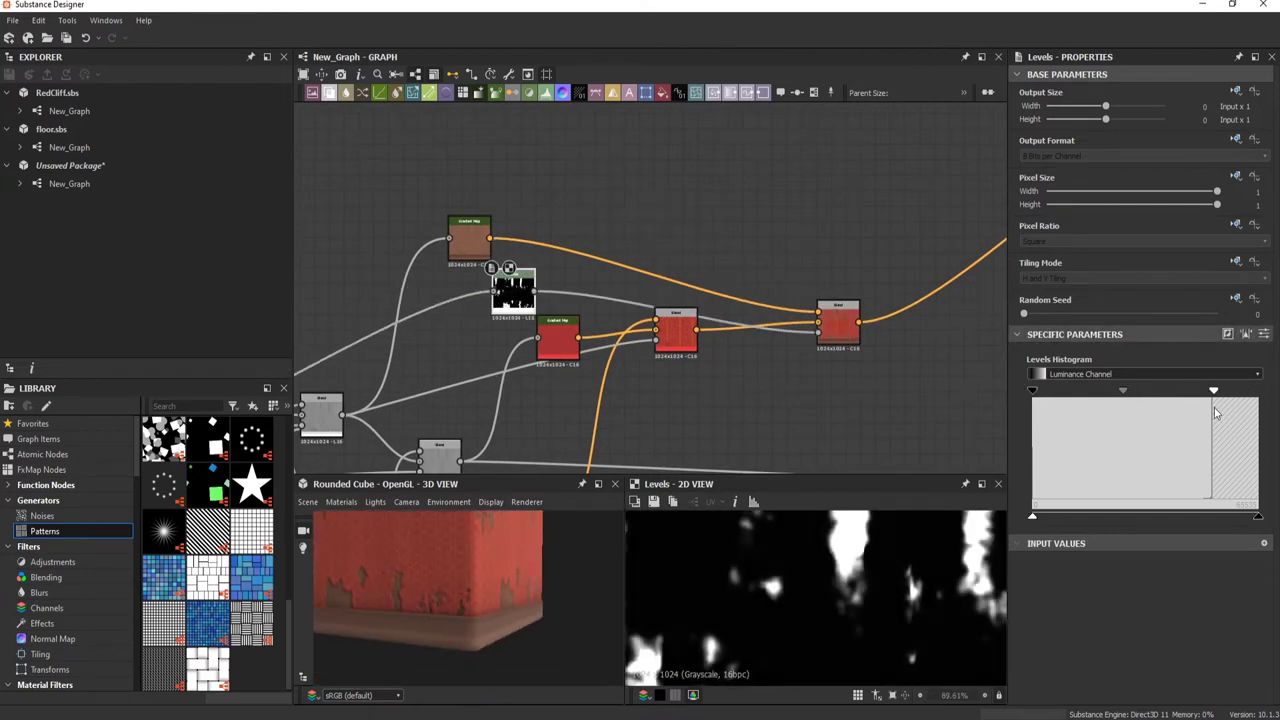
scroll(490, 538, up, 3)
scroll(444, 293, down, 1)
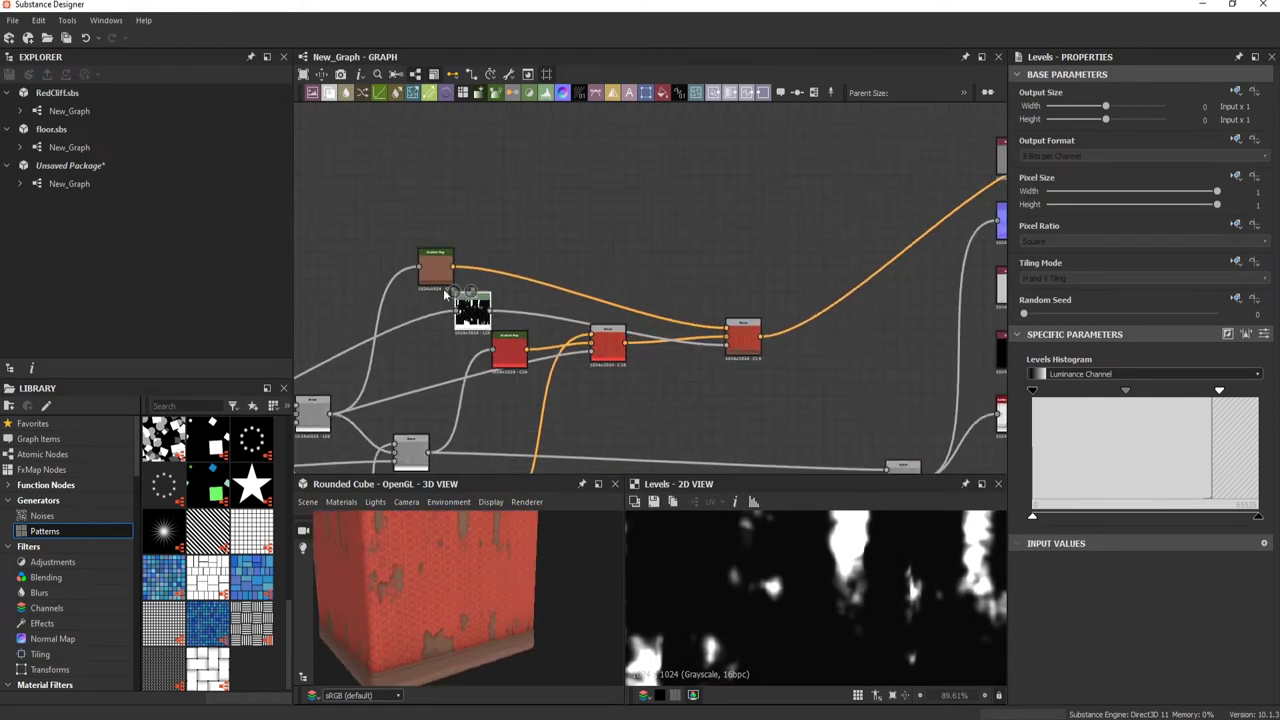
scroll(740, 347, down, 2)
double_click(632, 338)
scroll(700, 320, up, 2)
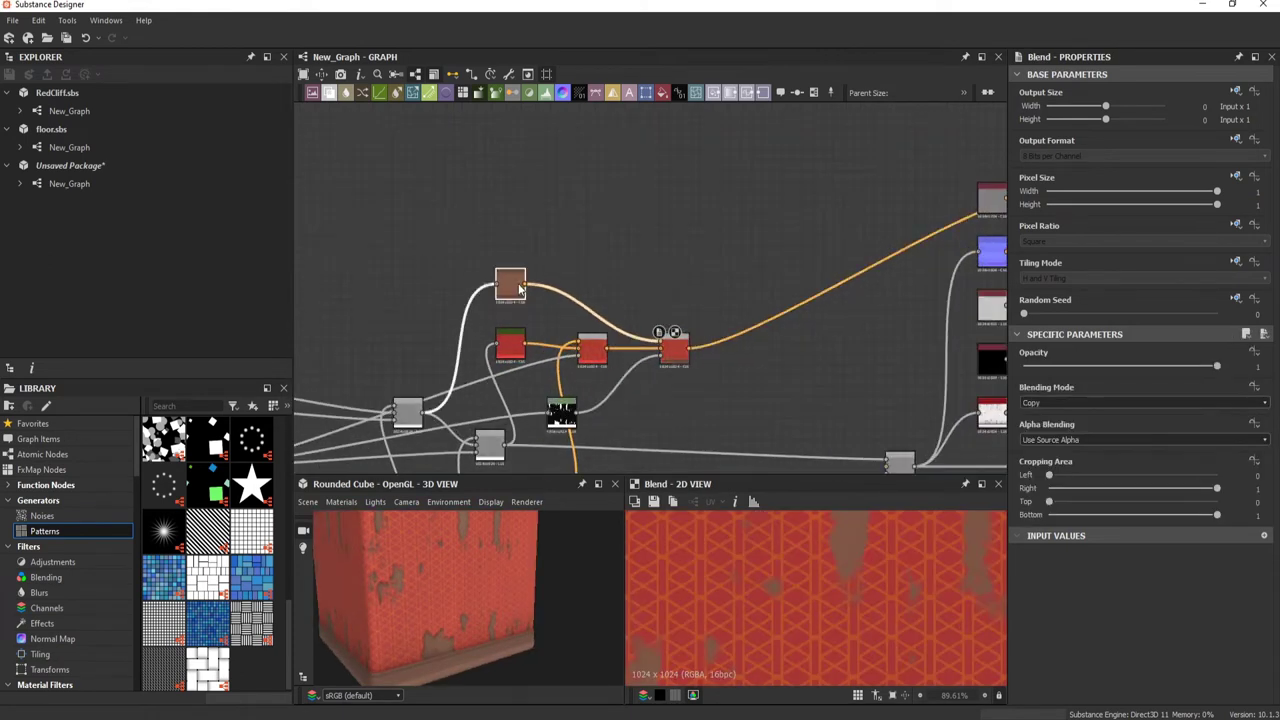
scroll(740, 300, up, 2)
scroll(781, 234, up, 2)
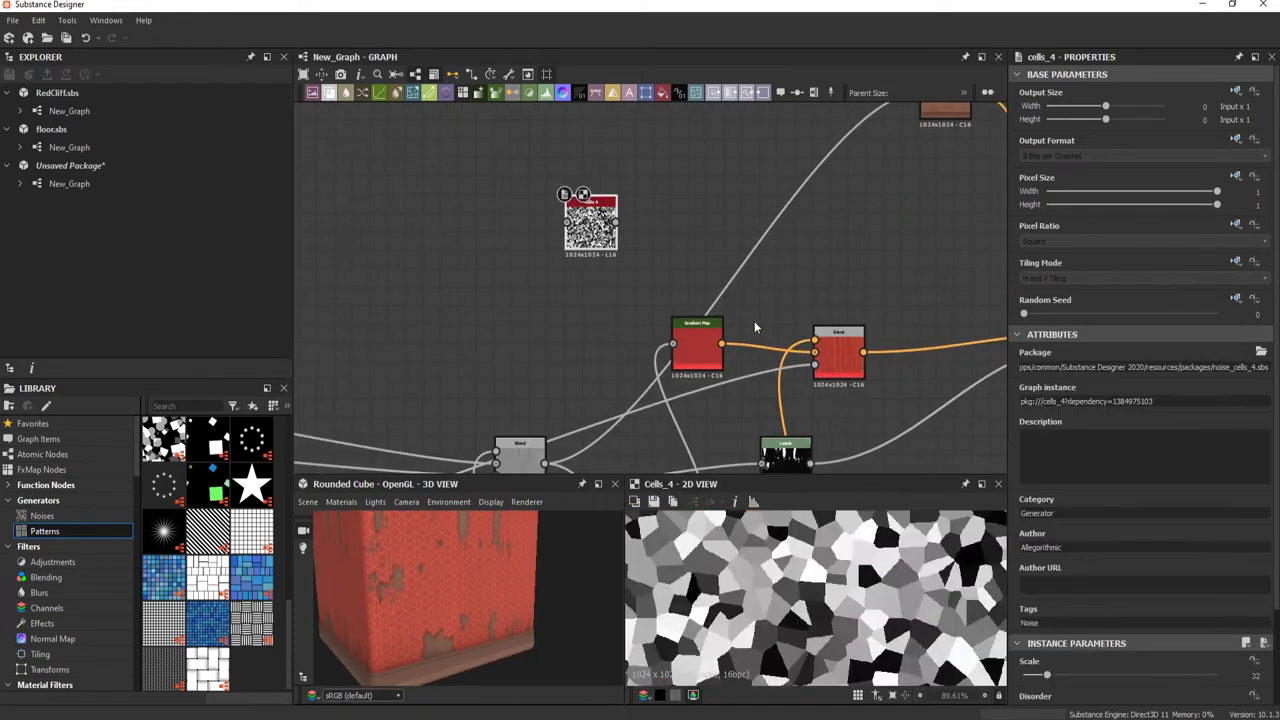
Step: Chain Cells 4, Transformation 2D and Make It Tile Photo Grayscale into a slope blur
key(space)
click(600, 387)
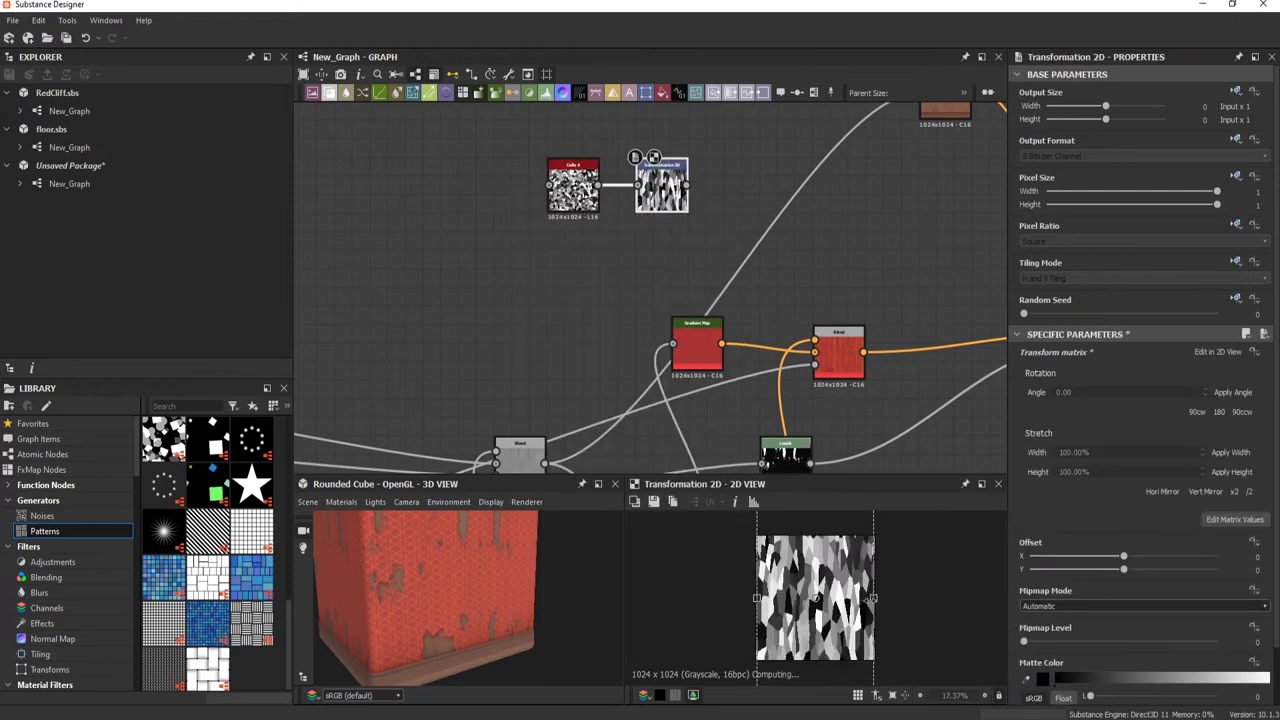
middle_drag(680, 120, 419, 281)
key(space)
text(wa)
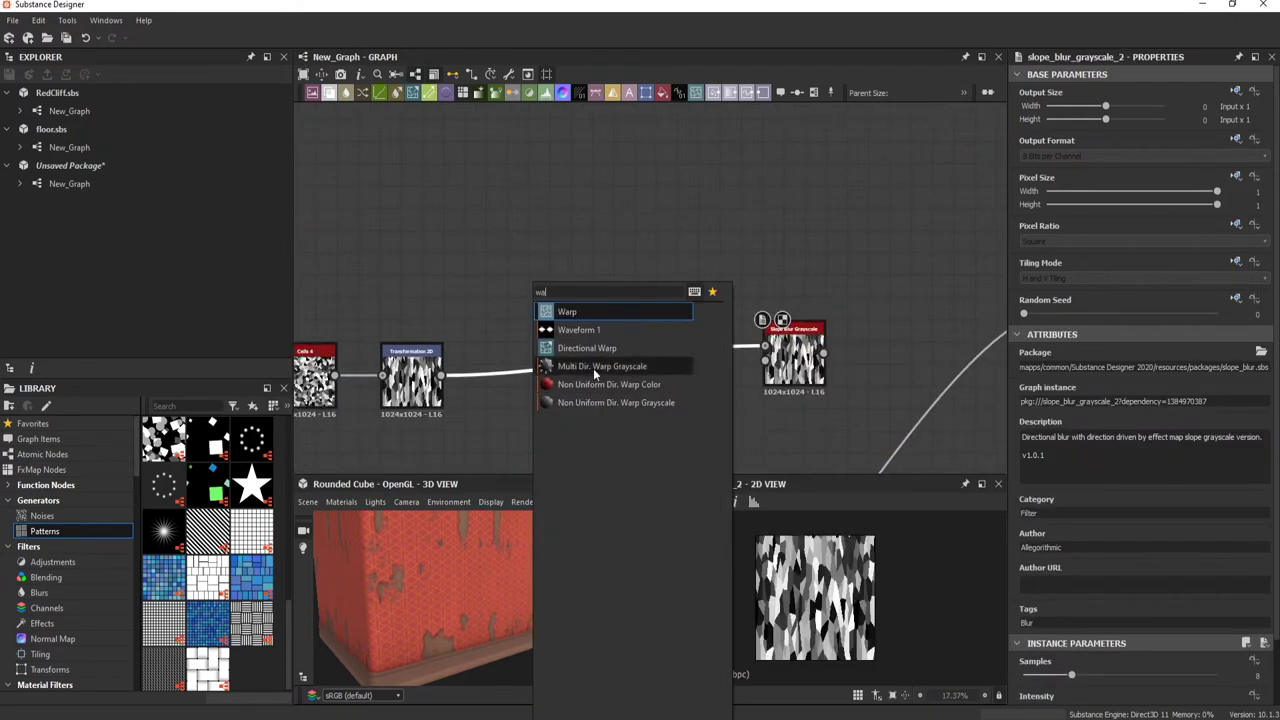
key(Escape)
key(space)
key(BackSpace)
key(BackSpace)
key(BackSpace)
text(make)
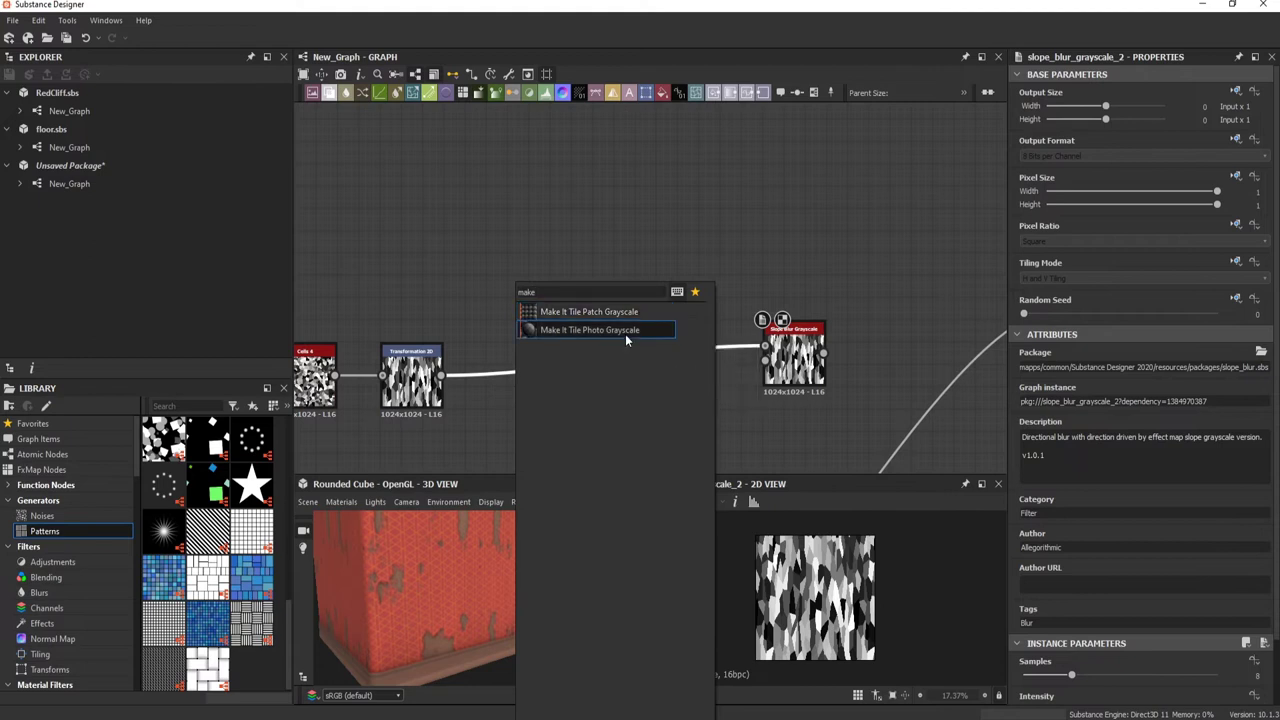
click(625, 330)
Step: Drive the slope blur with Clouds 2, adjust its intensity, and add a Blur HQ
key(space)
text(clouds)
key(Return)
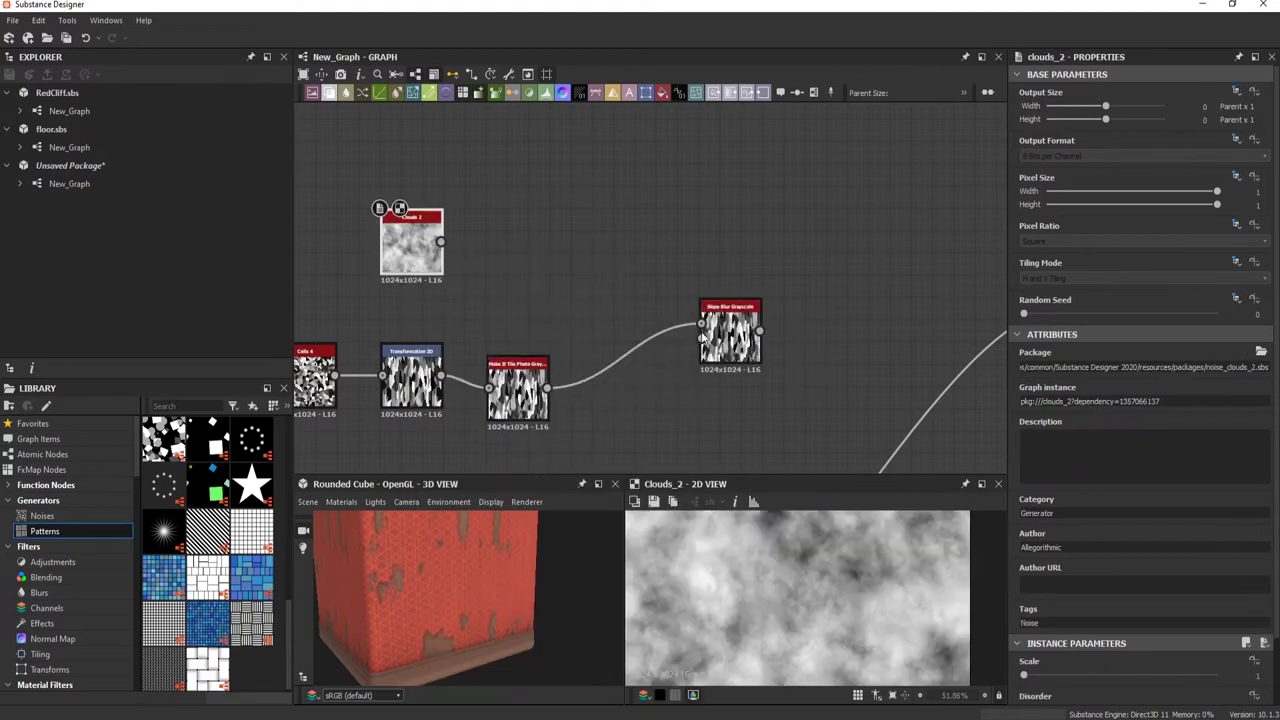
drag(441, 241, 701, 336)
double_click(730, 335)
drag(1040, 638, 1055, 638)
key(space)
text(blur hq)
key(Return)
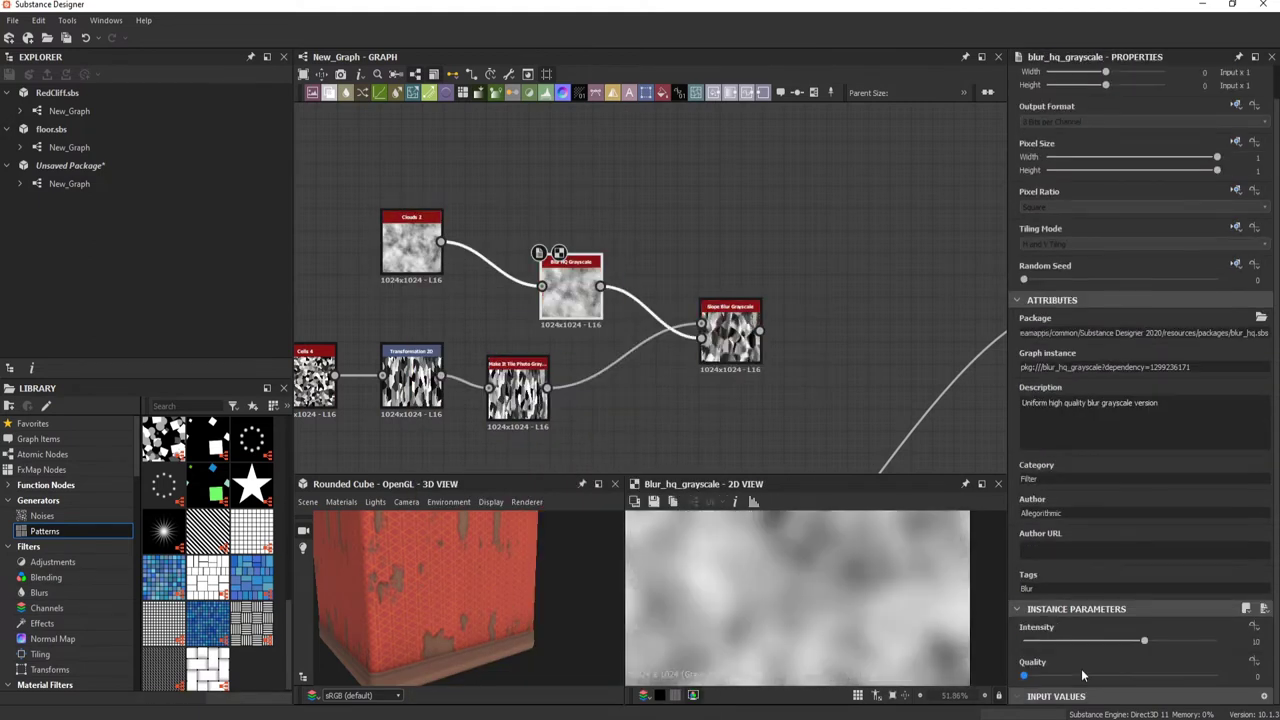
scroll(690, 300, up, 2)
Step: Add a Gradient Map after the slope blur with yellow, tan, pale yellow and brown keys
key(space)
text(gra)
click(745, 314)
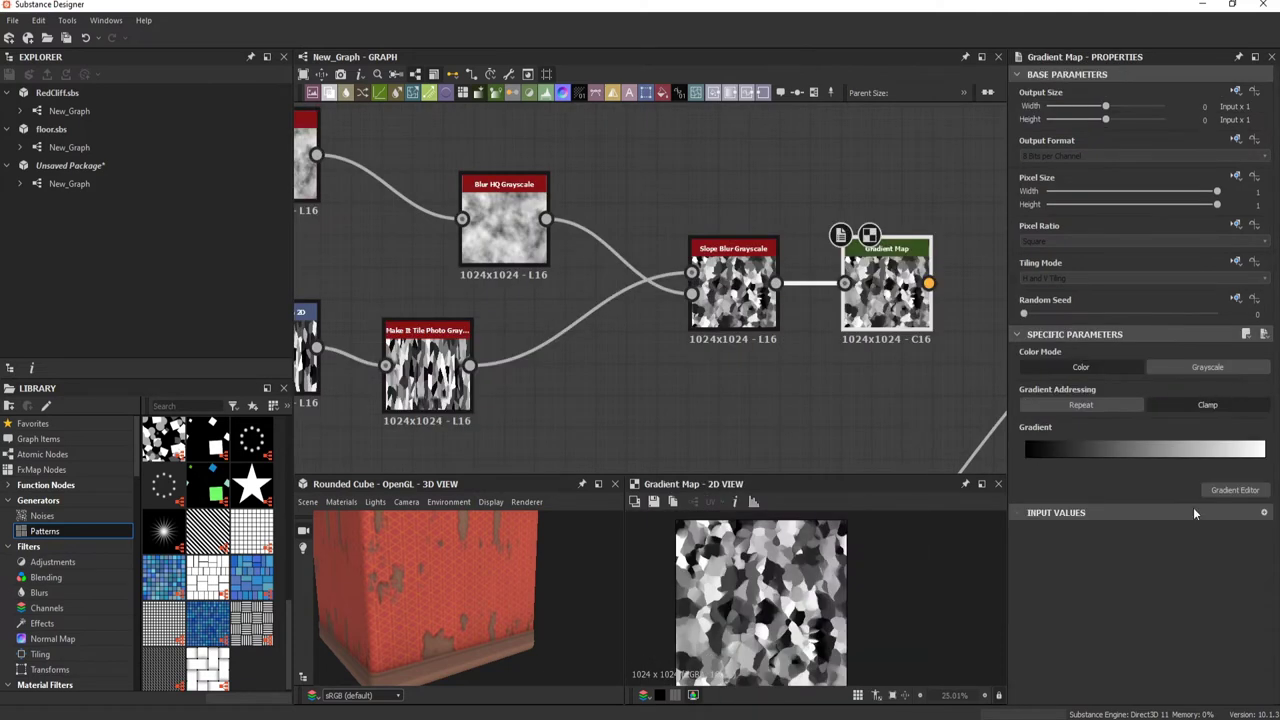
click(1235, 489)
click(290, 428)
click(319, 249)
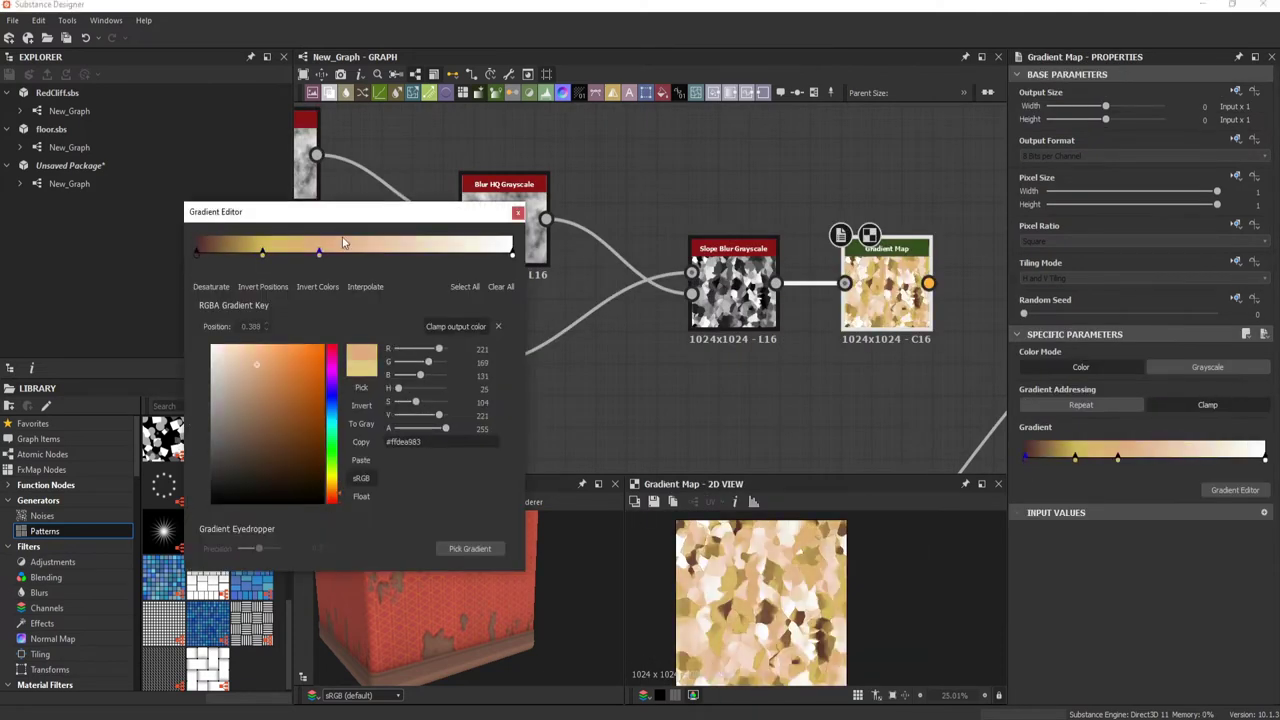
click(319, 250)
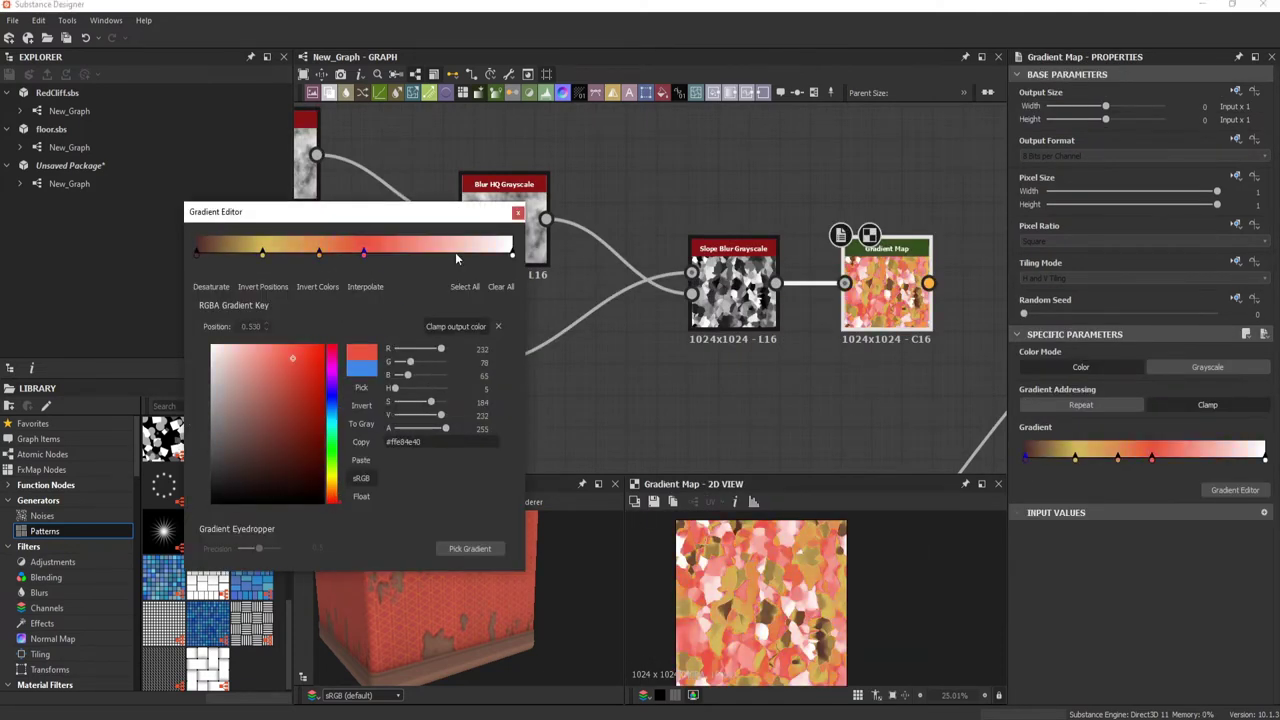
click(438, 251)
click(332, 483)
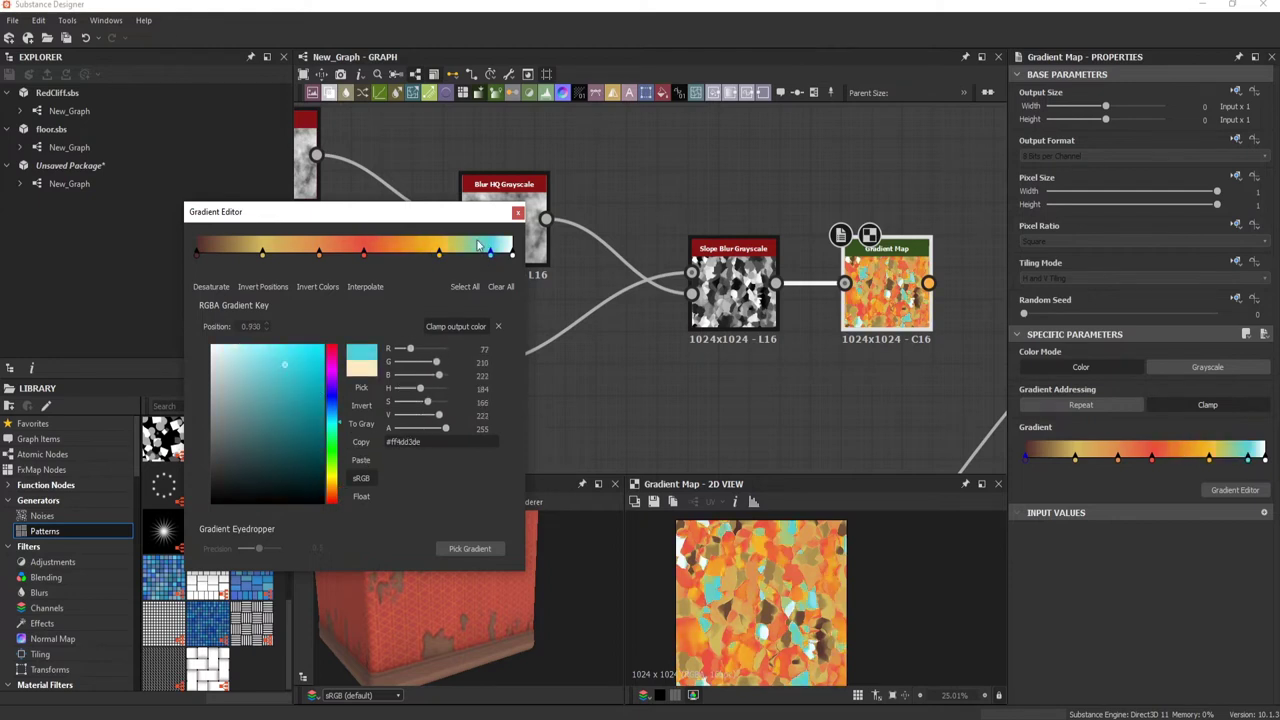
click(208, 252)
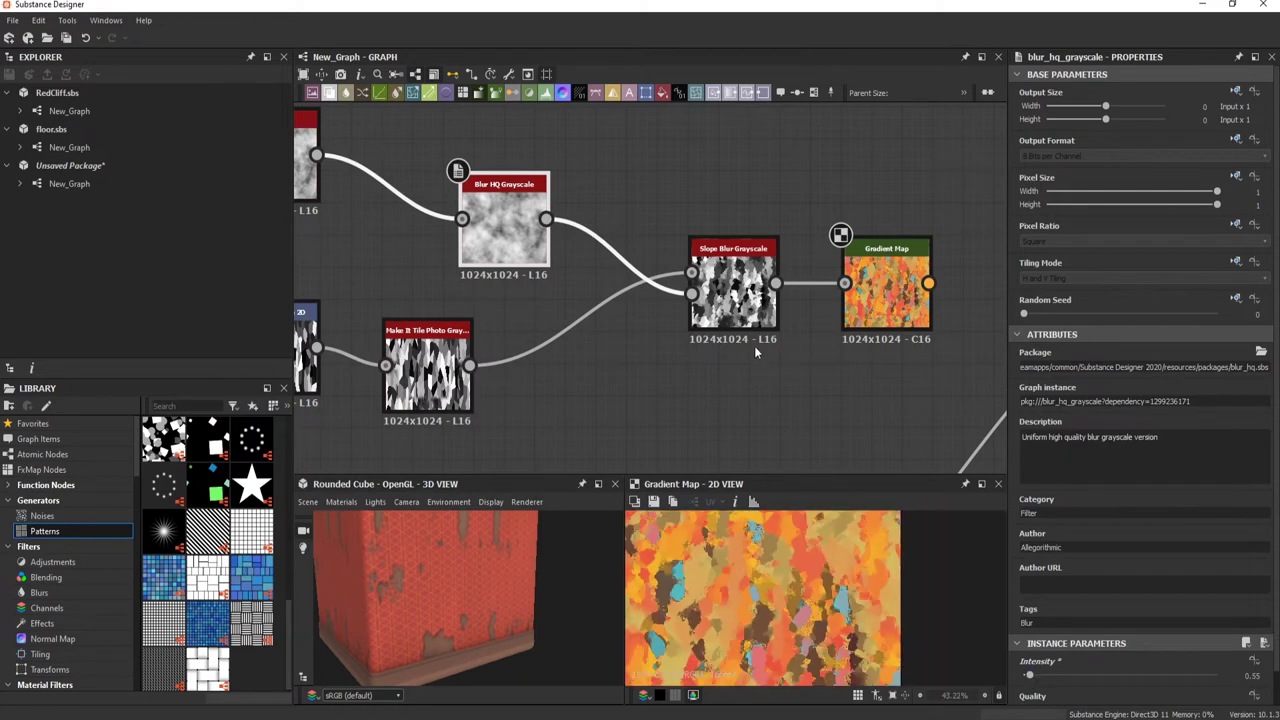
Step: Blend the coloured flecks into the paint with Max (Lighten) at 0.15 opacity
scroll(1052, 404, down, 4)
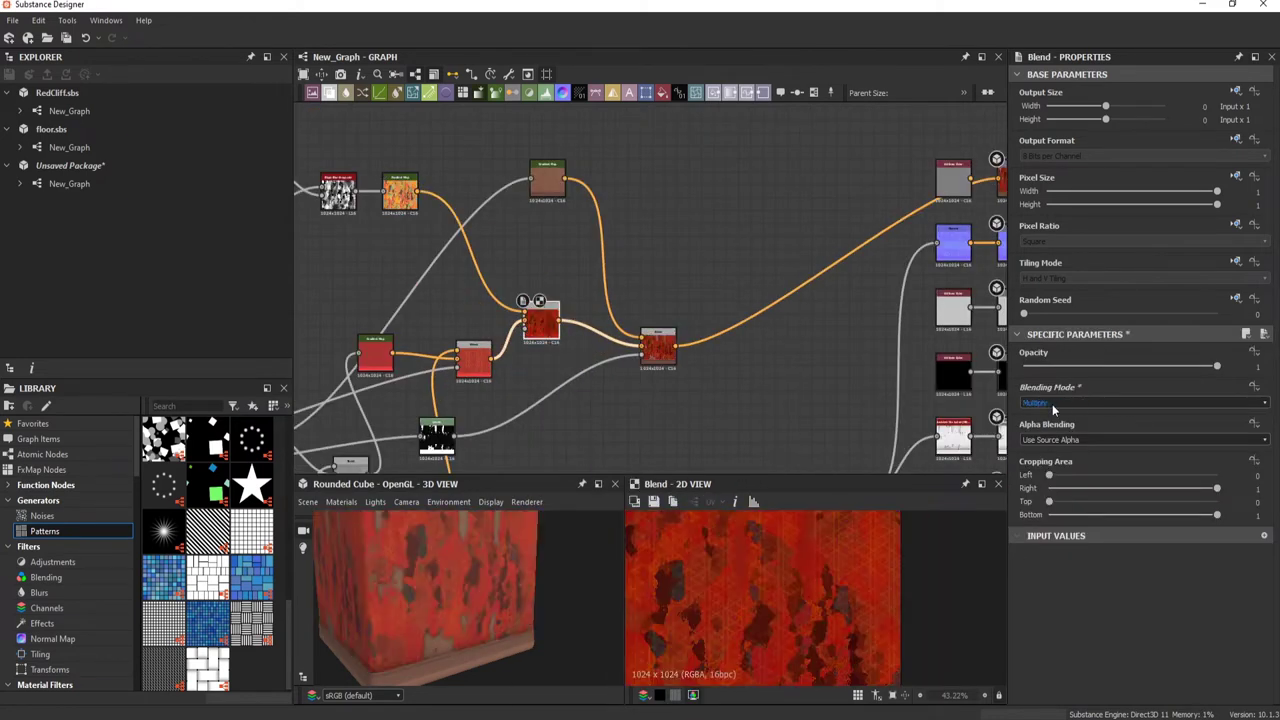
click(1037, 366)
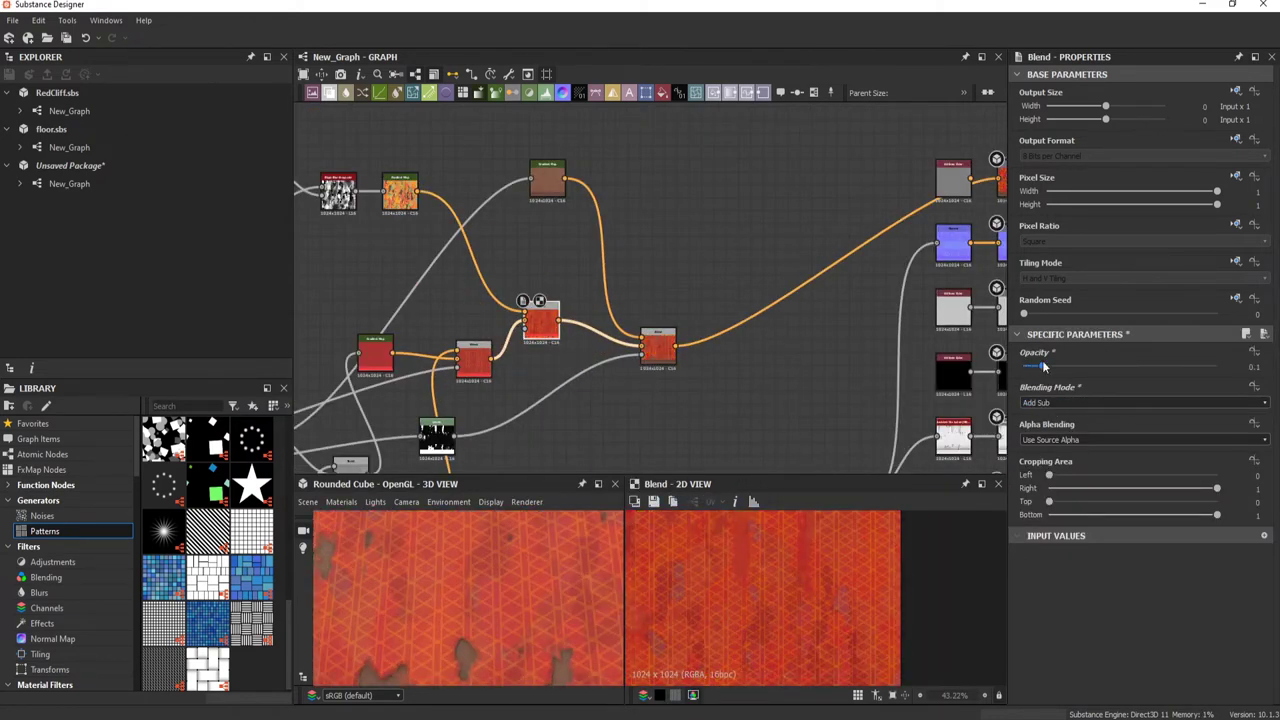
scroll(1060, 403, up, 2)
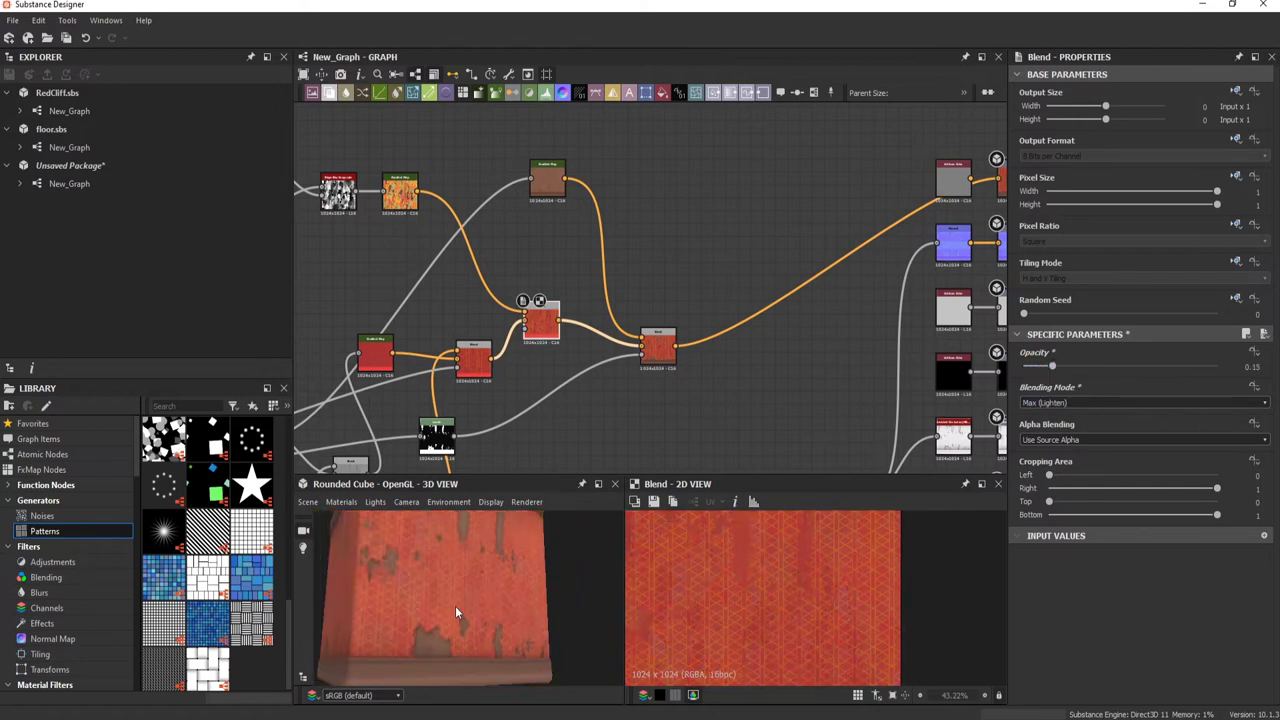
double_click(952, 250)
middle_drag(952, 250, 600, 250)
Step: Add a Highpass Grayscale node off the paint Gradient Map
middle_drag(600, 300, 815, 300)
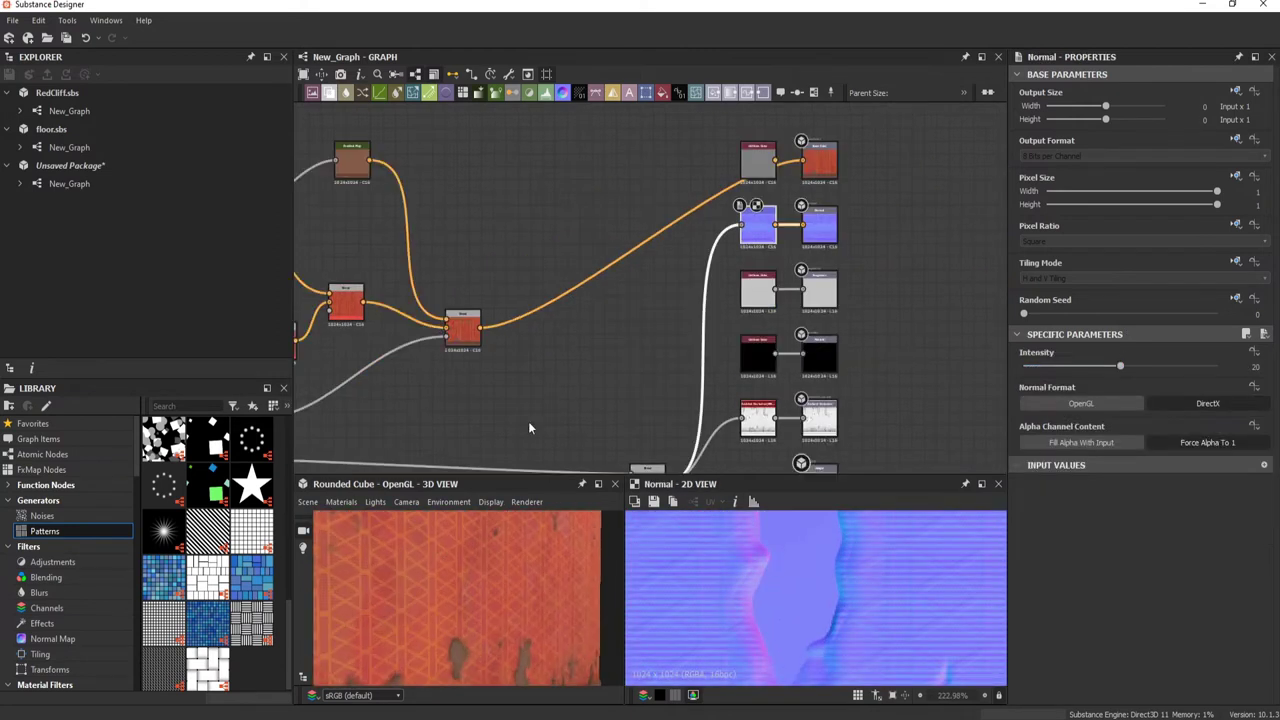
scroll(700, 384, down, 3)
scroll(686, 249, up, 5)
double_click(721, 267)
middle_drag(721, 267, 692, 371)
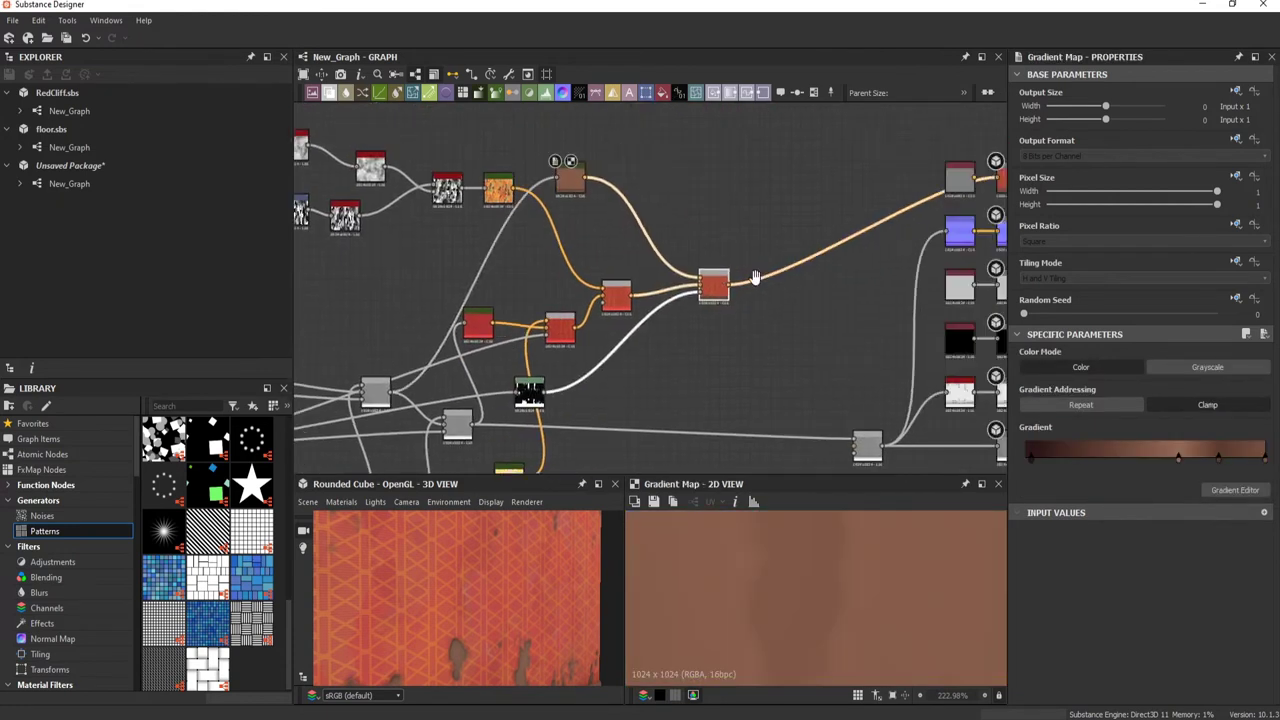
key(space)
click(743, 330)
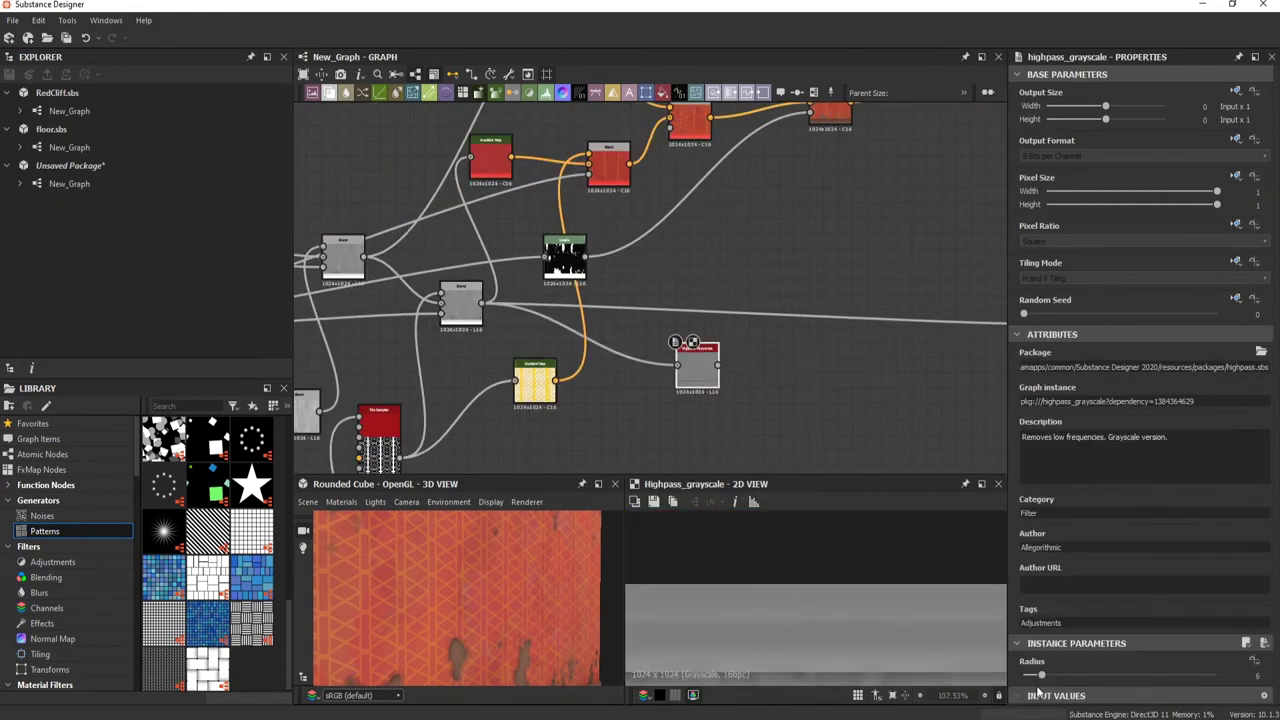
Step: Gradient-map the highpass with the white key near 0.517 and add it at 0.12 opacity
key(space)
click(745, 306)
click(1264, 455)
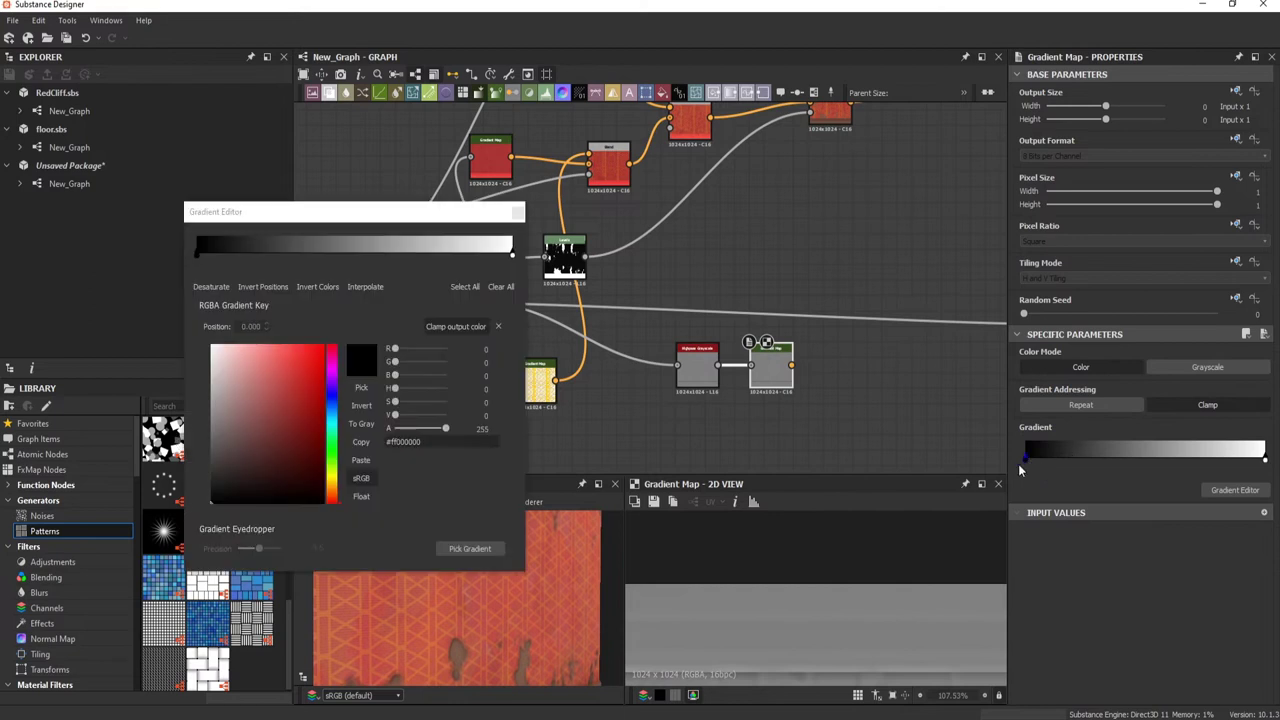
drag(1267, 455, 1149, 465)
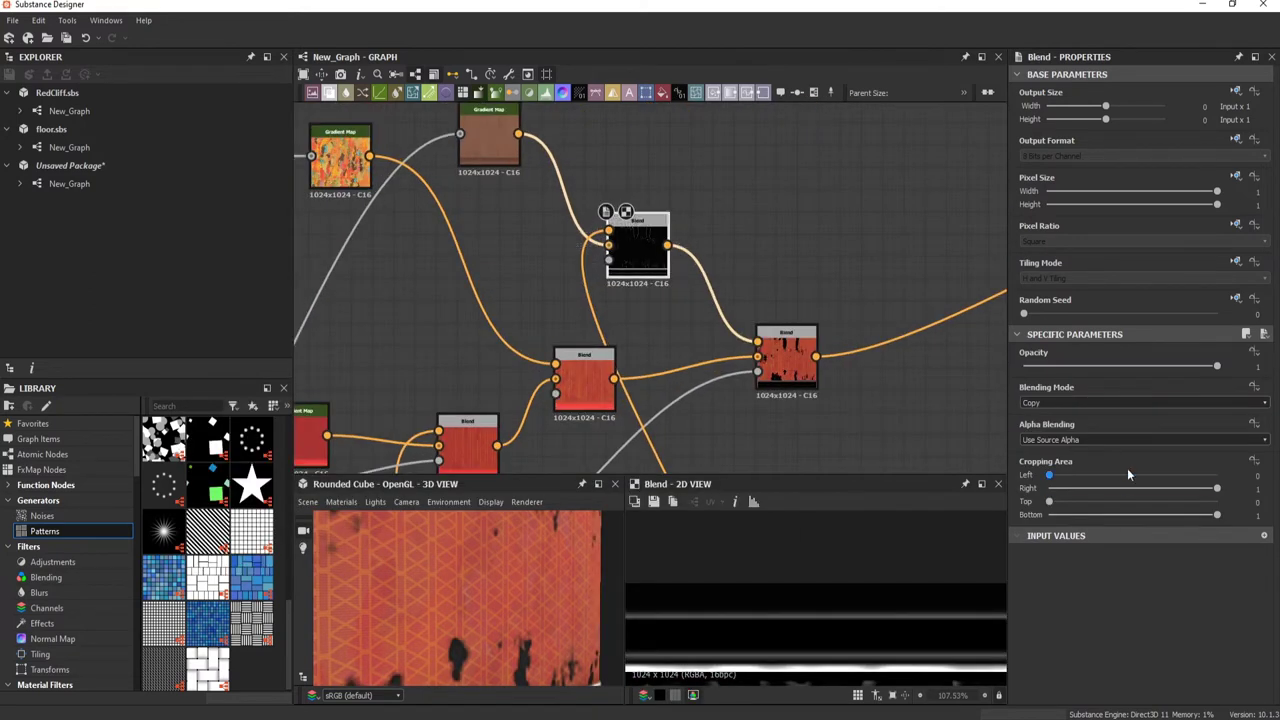
scroll(1095, 402, down, 1)
drag(1045, 366, 1048, 366)
mouse_move(550, 585)
mouse_down()
mouse_move(484, 596)
mouse_move(564, 589)
mouse_up()
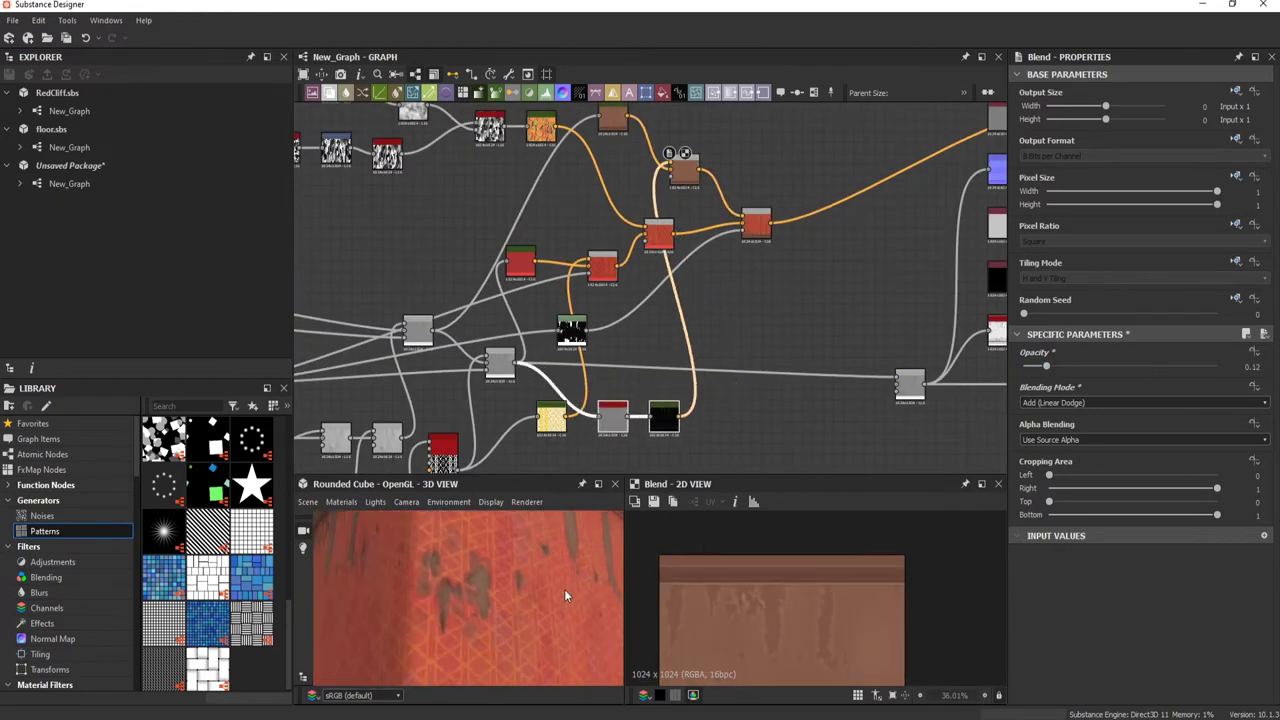
Step: Branch Curvature Smooth and Levels off the normal map, multiplied with BnW Spots 3
drag(598, 249, 654, 276)
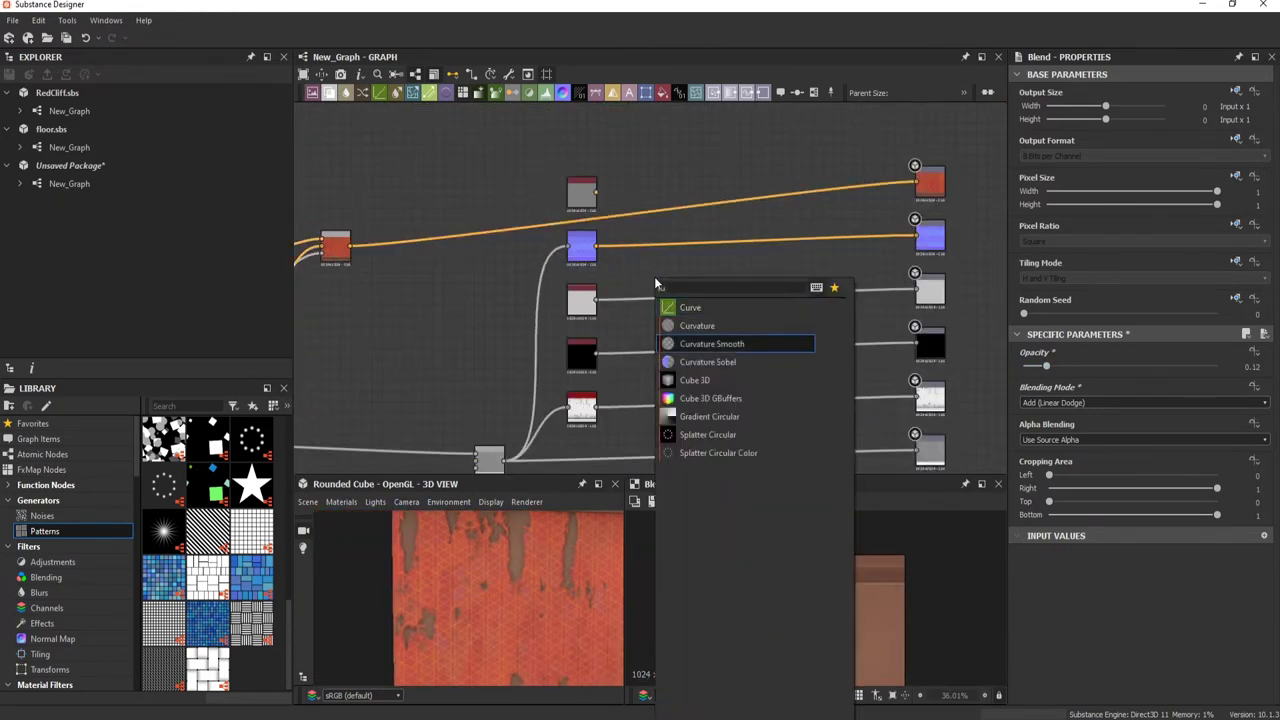
click(700, 340)
click(690, 288)
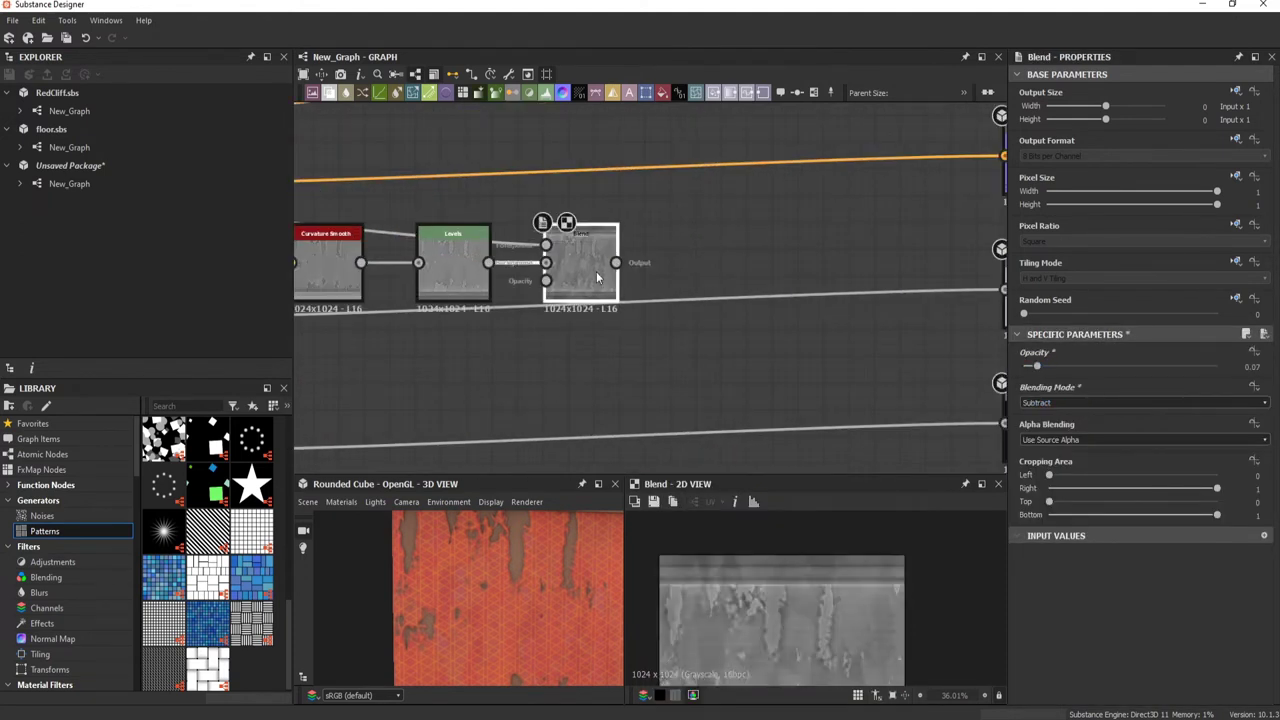
drag(709, 240, 613, 304)
click(660, 312)
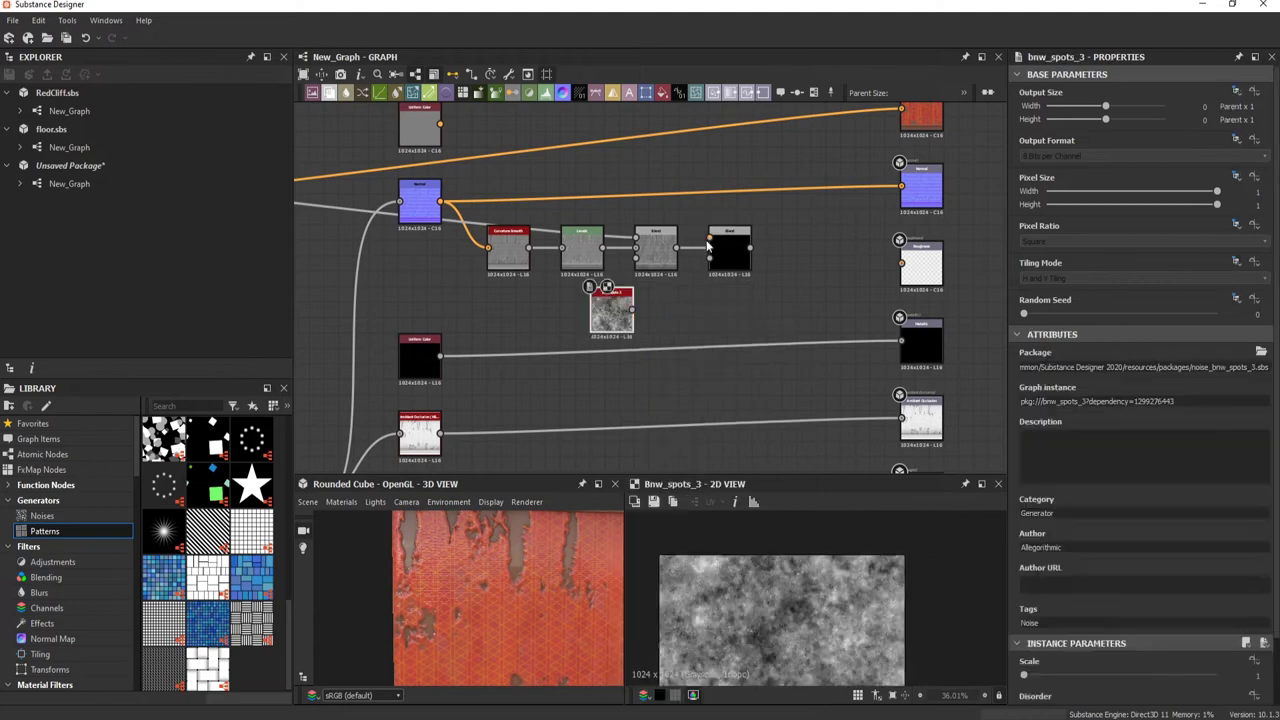
click(730, 255)
Step: Connect a Histogram Scan at position 0.54 to an output
scroll(1096, 402, down, 3)
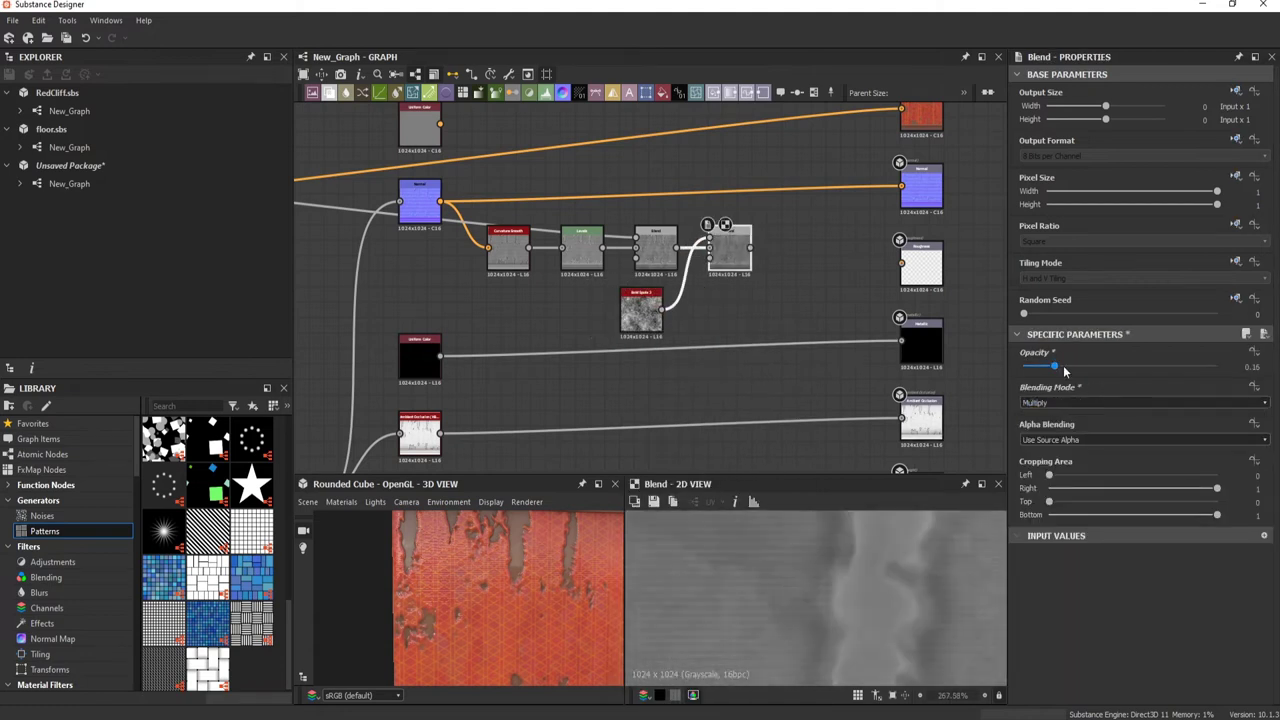
drag(694, 290, 768, 304)
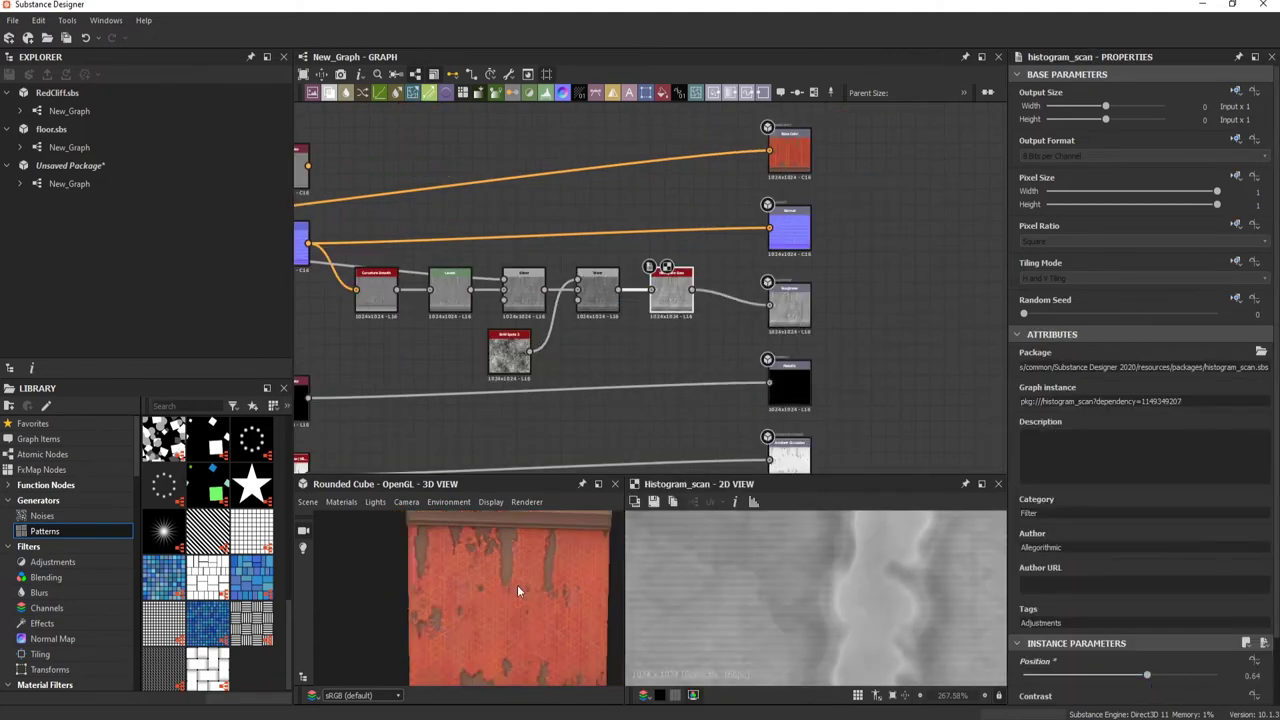
drag(500, 594, 560, 594)
drag(1024, 675, 1130, 673)
drag(545, 600, 506, 628)
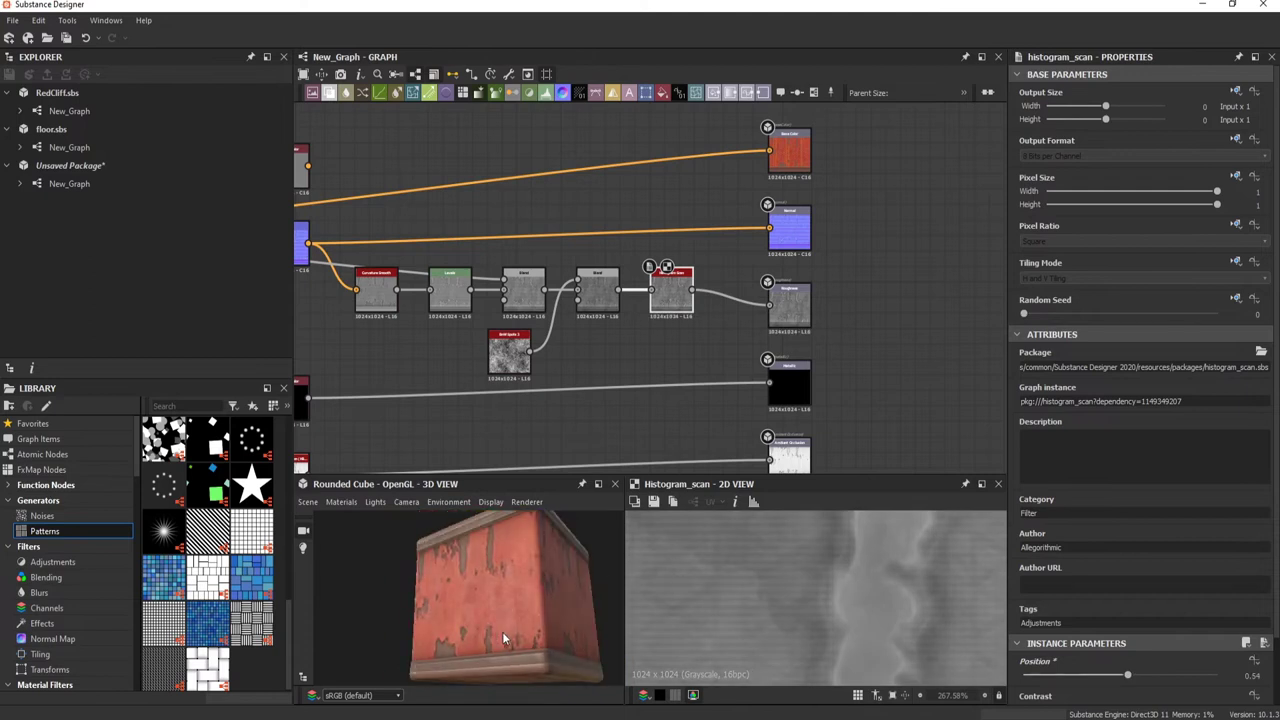
scroll(502, 631, up, 5)
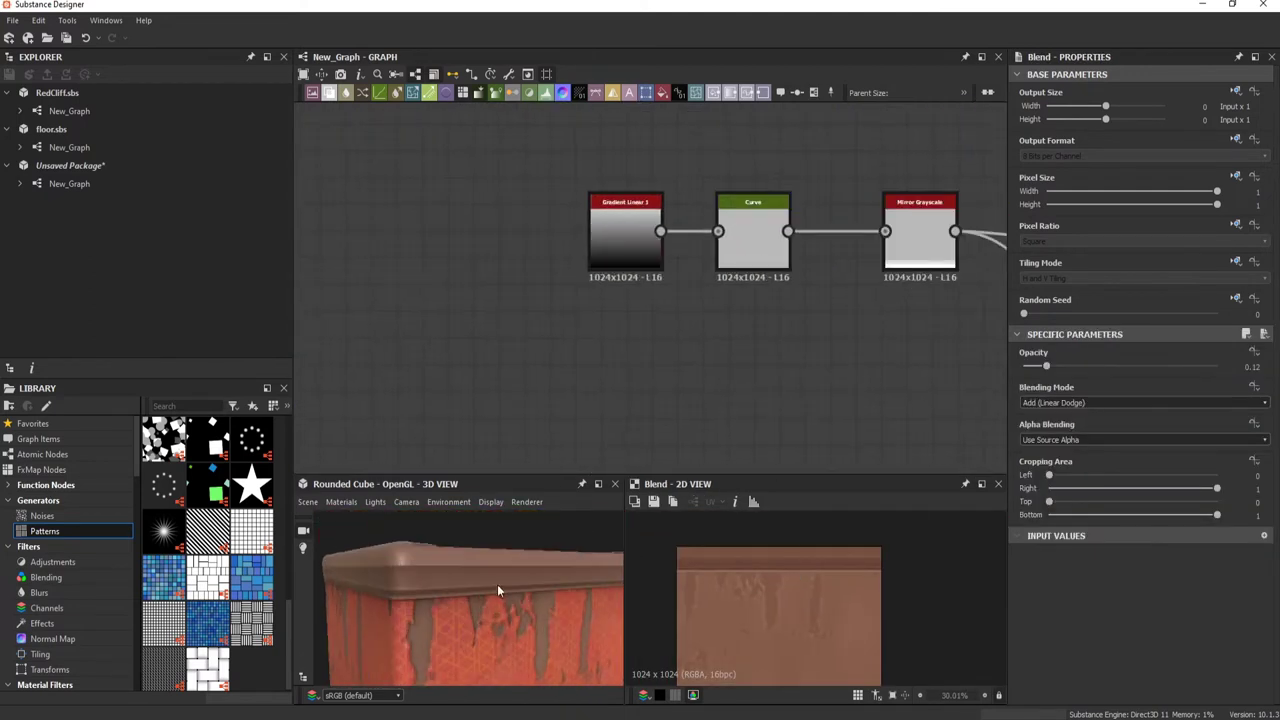
Step: Add a Crystal 1 noise, adjust its scale, and connect it to the slope blur
key(space)
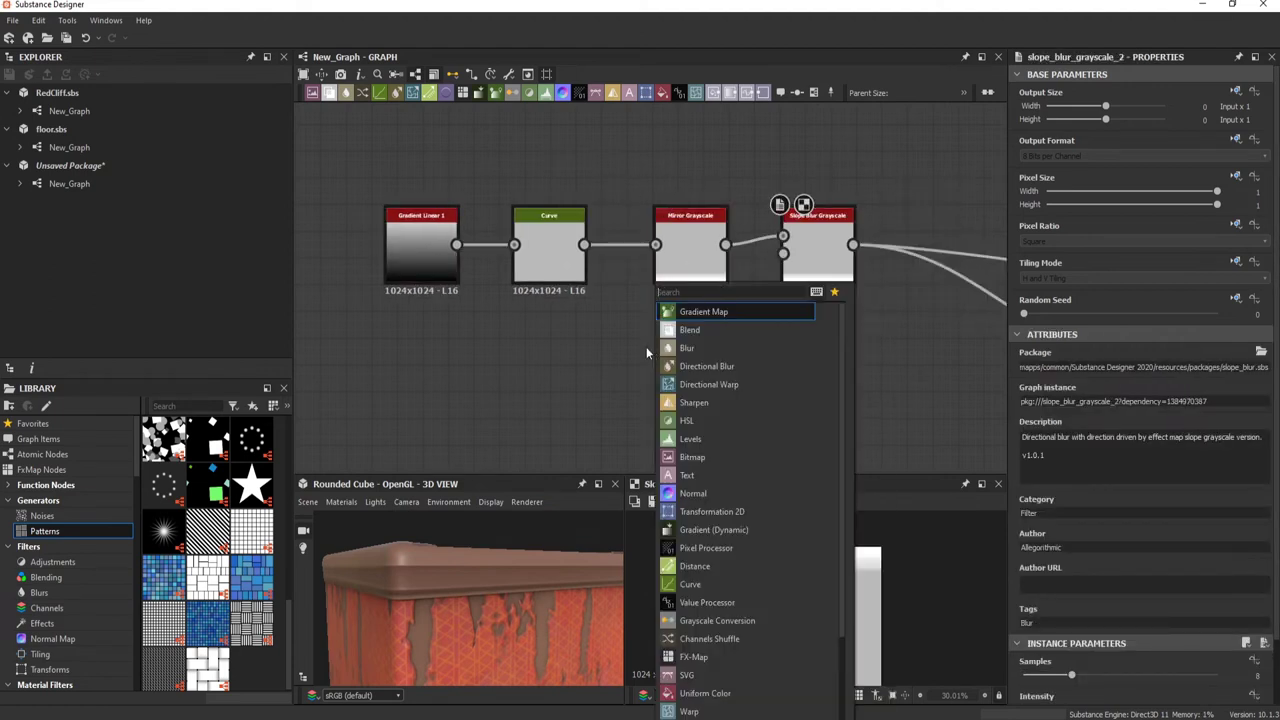
key(Escape)
key(space)
text(crystal)
key(Return)
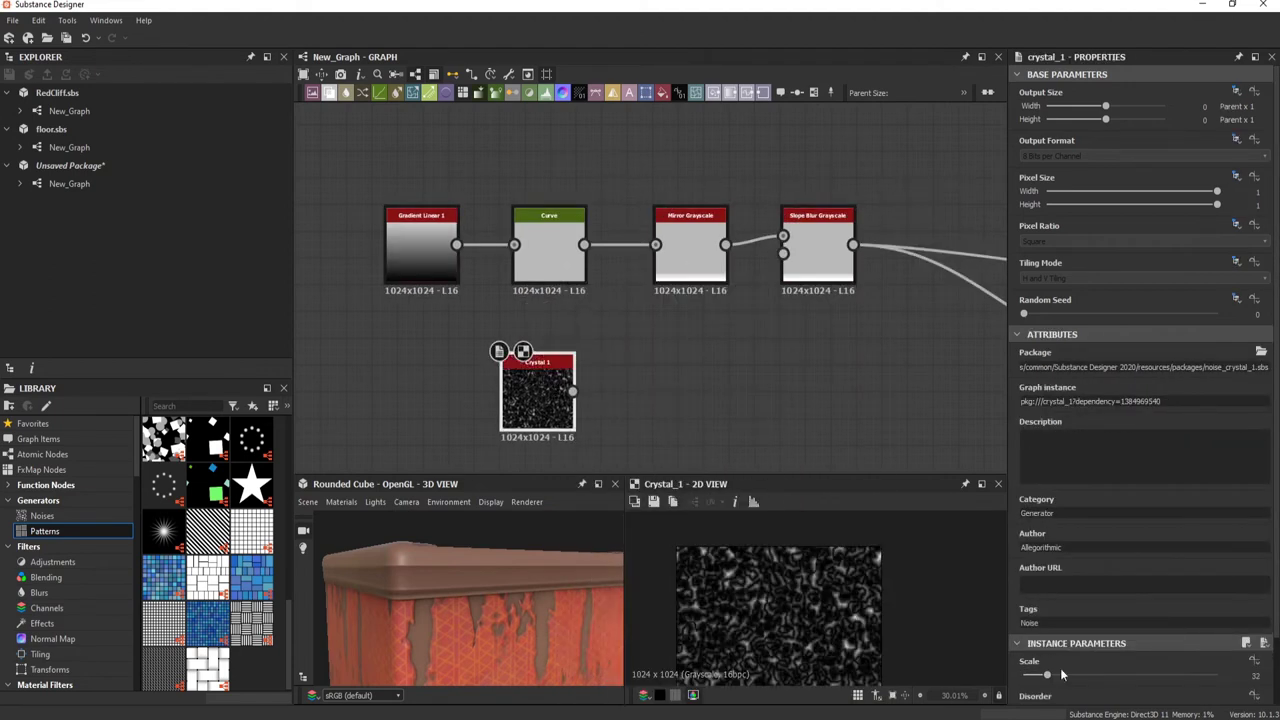
drag(1047, 675, 1035, 675)
drag(572, 390, 783, 252)
Step: Insert a Blur HQ on that link with intensity about 1.1
key(space)
text(blur hq)
key(Return)
drag(1047, 677, 1037, 680)
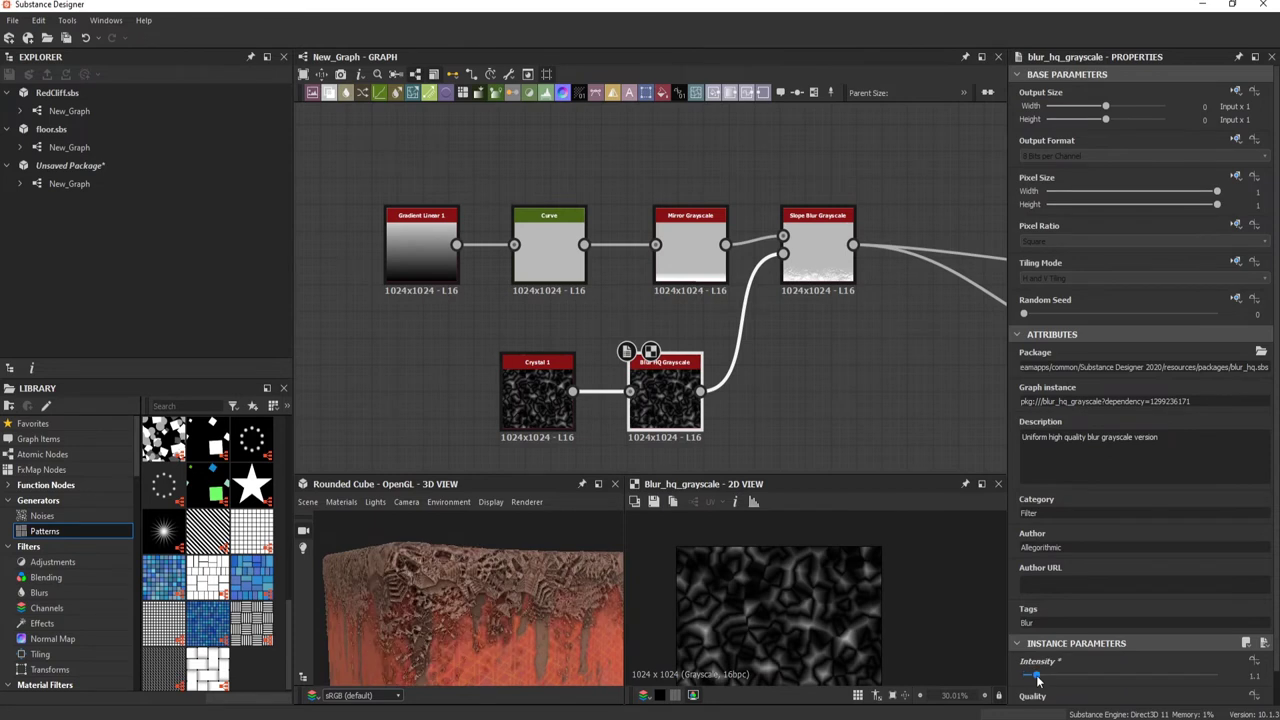
click(818, 240)
scroll(1218, 621, down, 3)
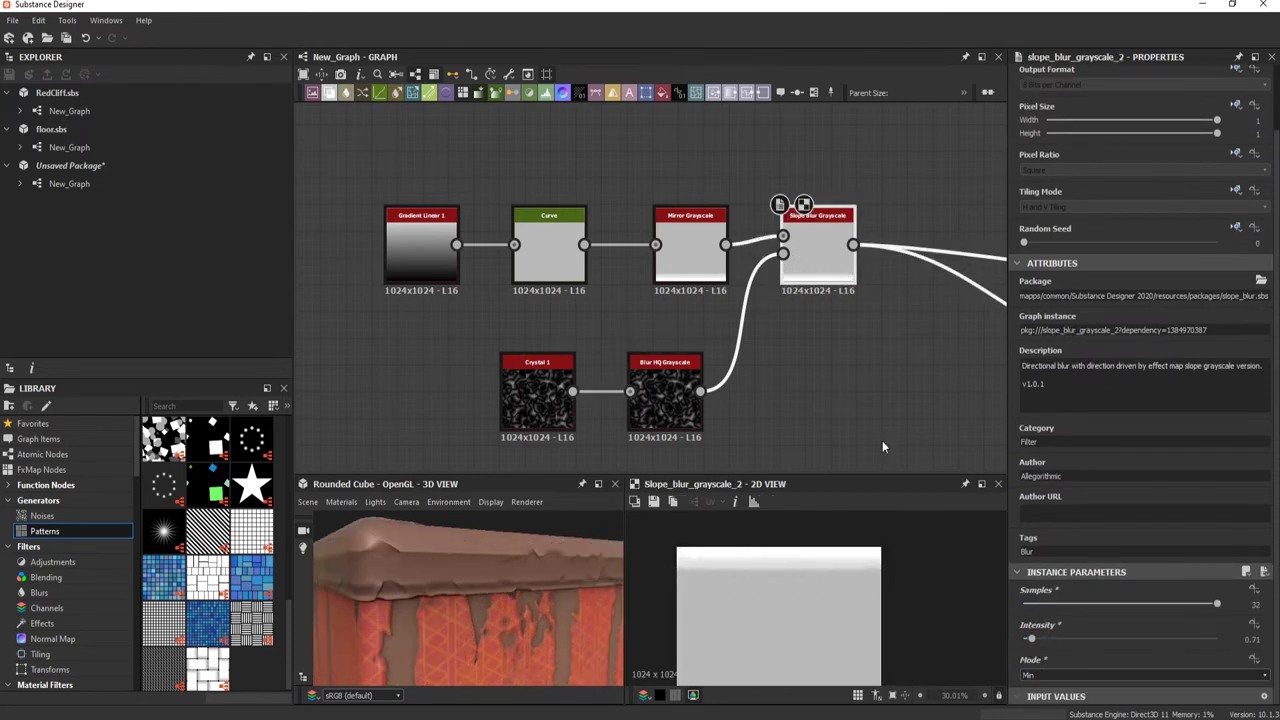
Step: Add a Blend on the slope blur output with a Levels inserted before it
key(space)
text(blend)
key(Return)
drag(795, 330, 792, 362)
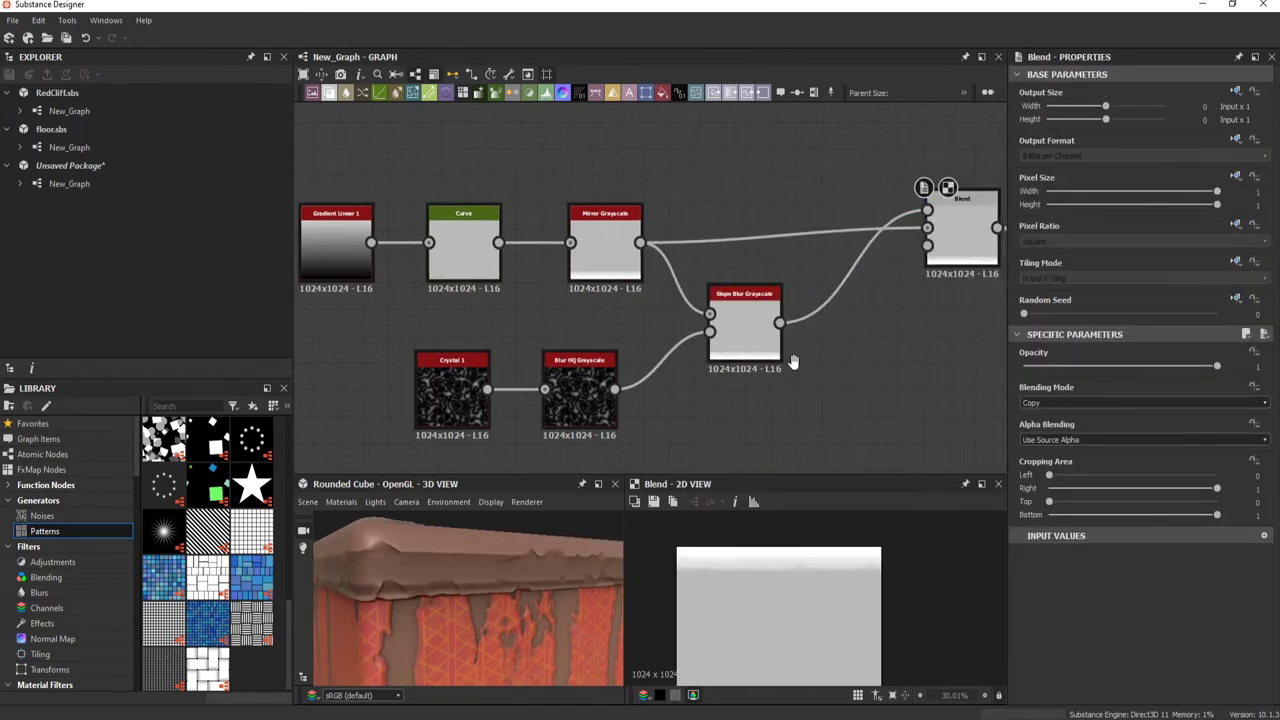
key(space)
text(levels)
key(Return)
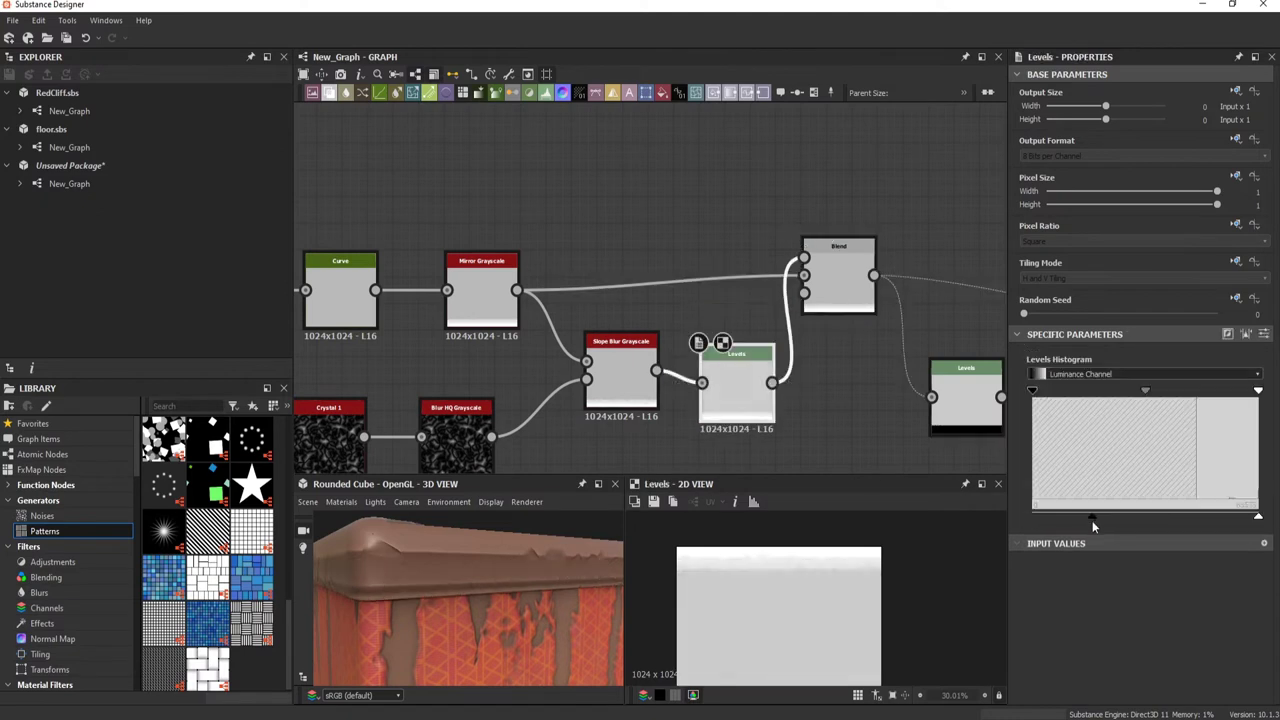
Step: Raise the Blur HQ intensity to about 2.53
drag(553, 616, 511, 543)
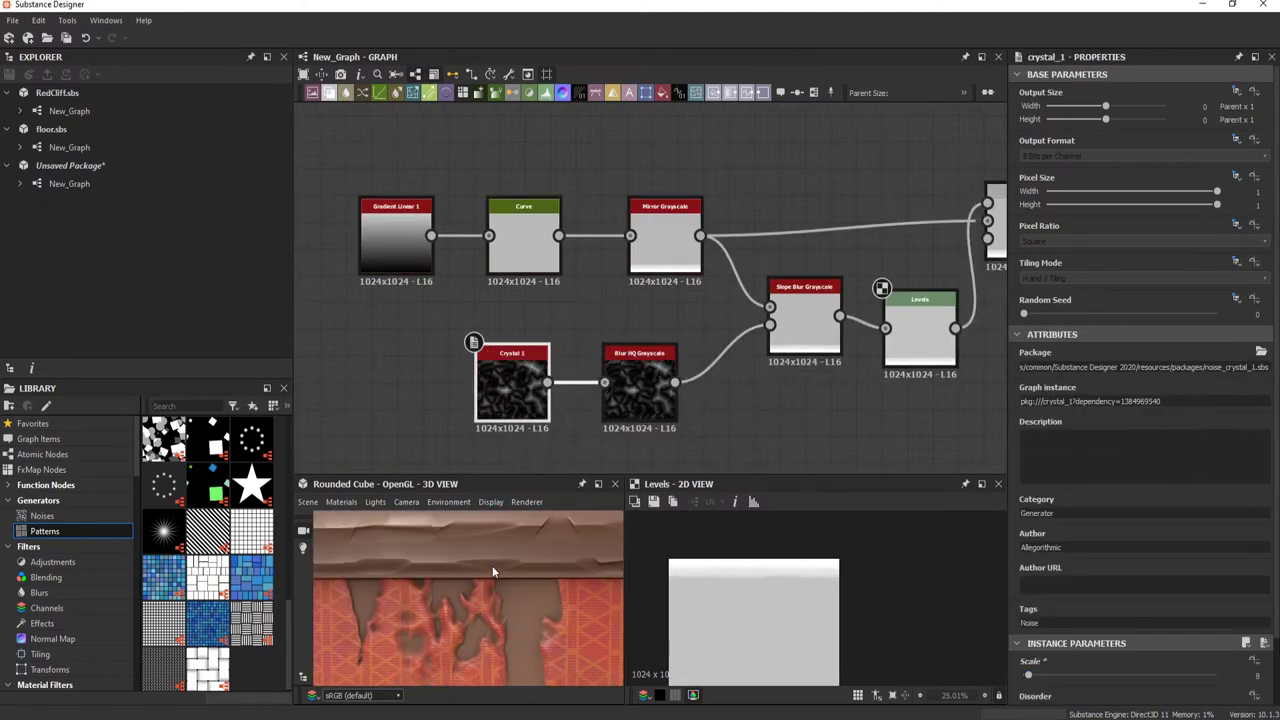
click(640, 385)
mouse_move(426, 546)
mouse_down()
mouse_move(516, 590)
mouse_move(462, 576)
mouse_move(505, 512)
mouse_move(466, 618)
mouse_move(473, 584)
mouse_up()
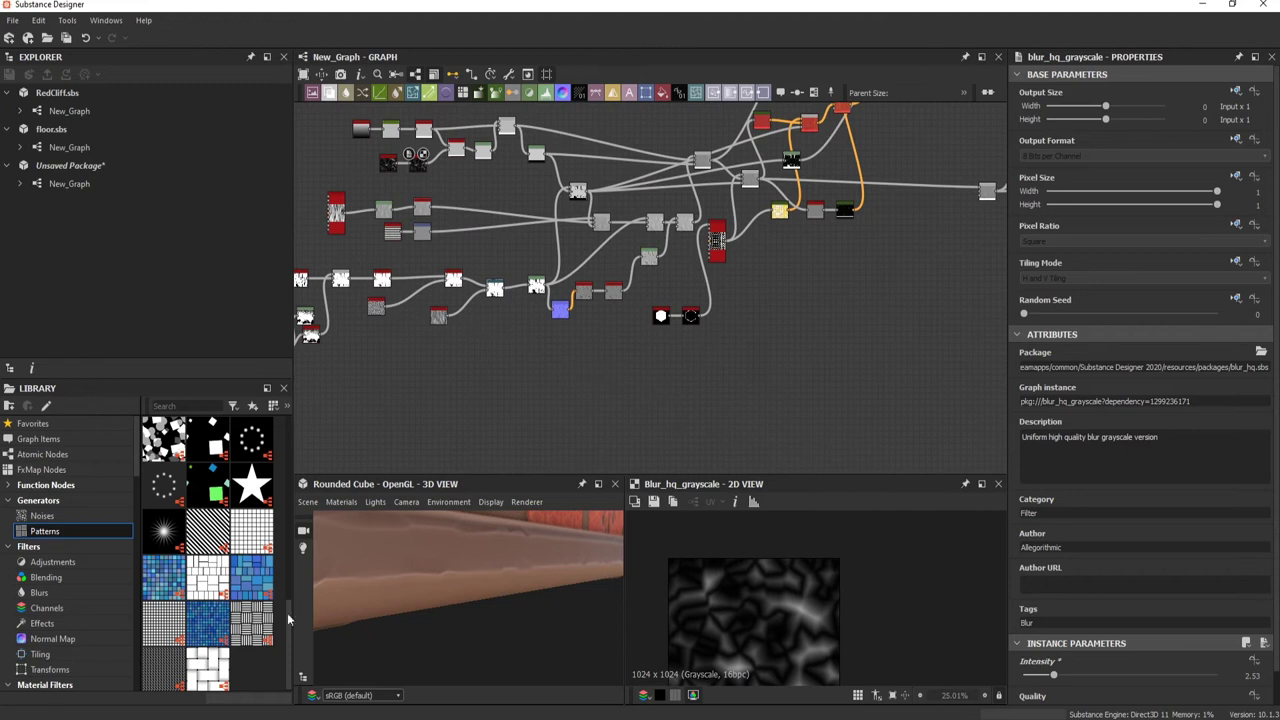
Step: Feed a Perlin Noise into the first Directional Warp and chain a second Directional Warp
key(Up)
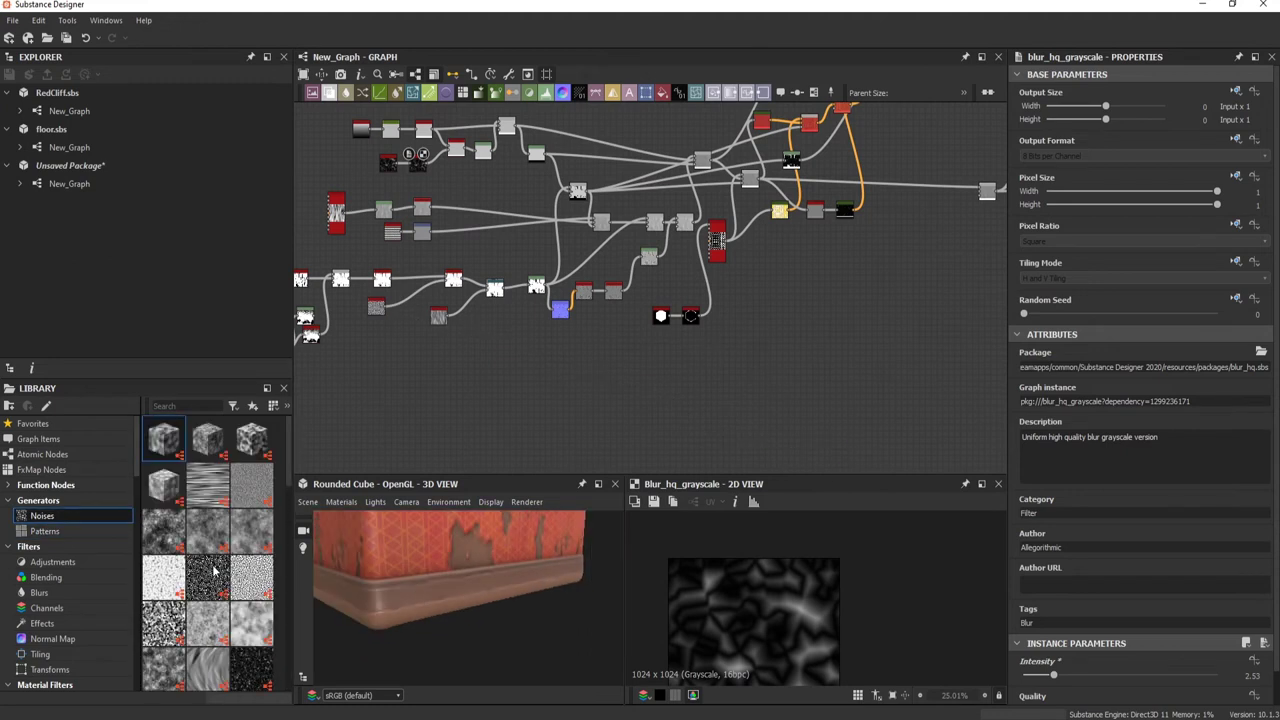
scroll(1125, 628, down, 3)
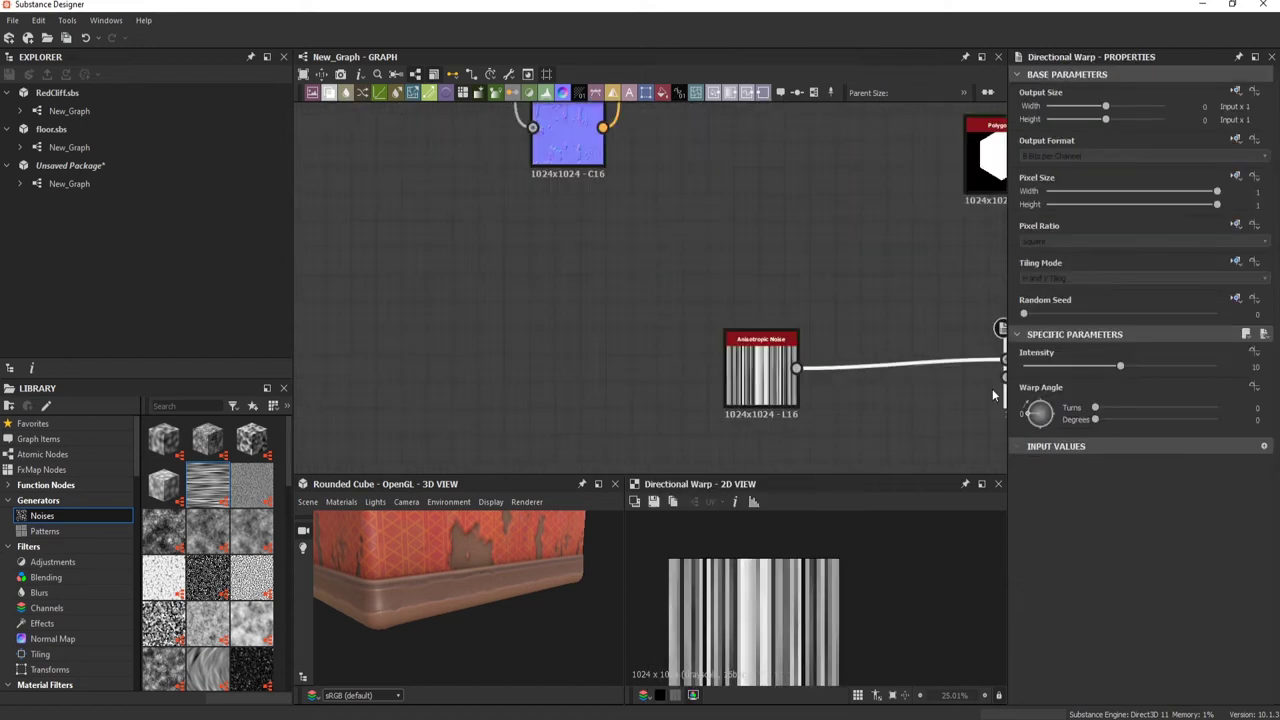
scroll(559, 288, down, 3)
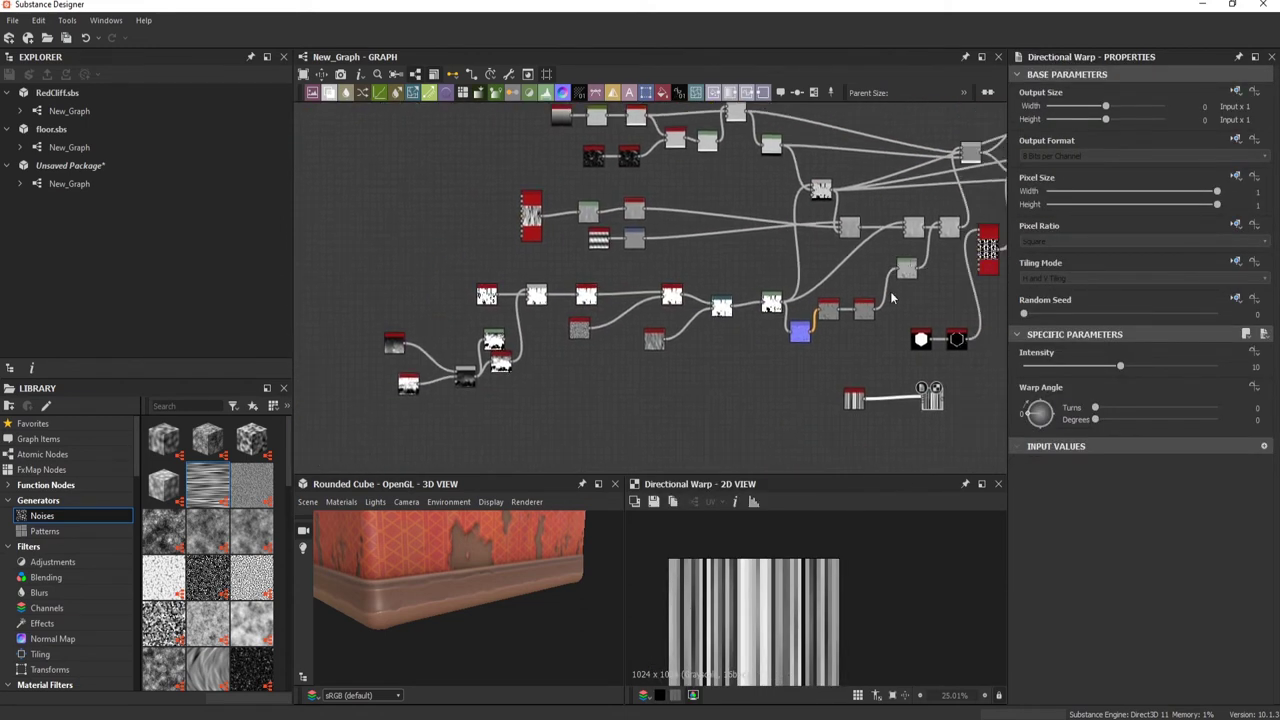
text(per)
key(Return)
double_click(785, 285)
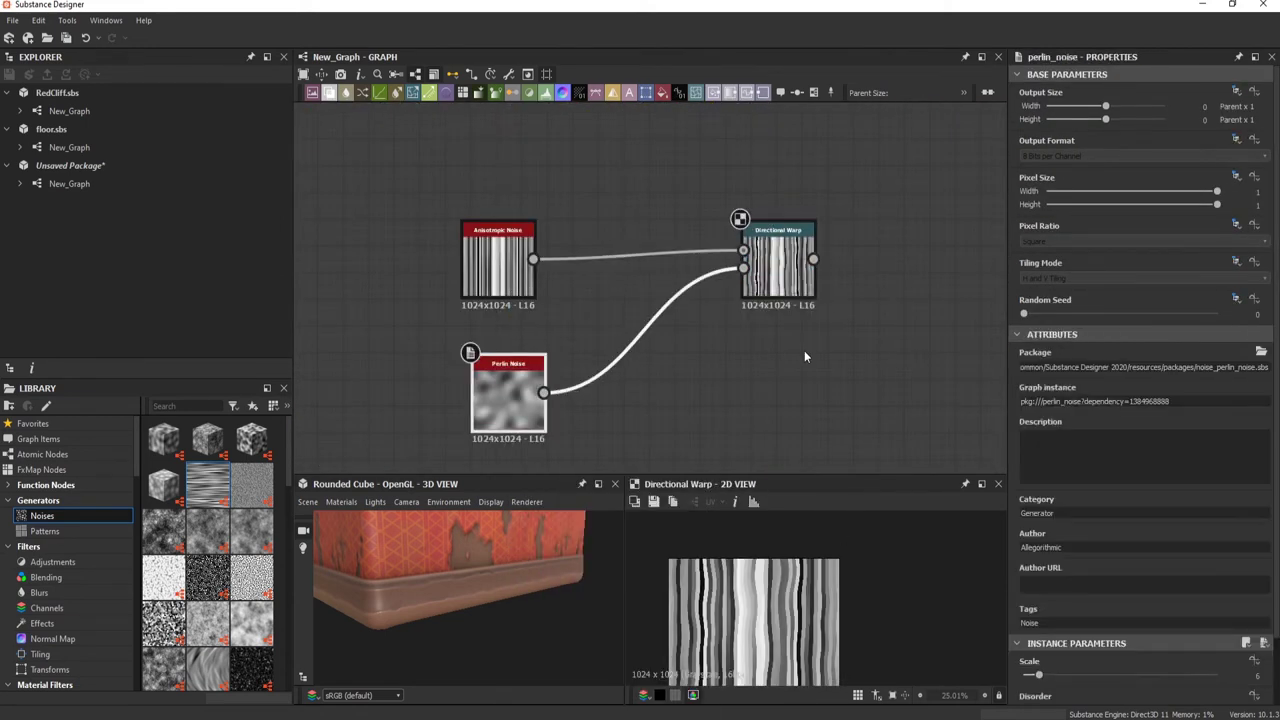
drag(1040, 412, 1011, 398)
middle_drag(779, 274, 678, 237)
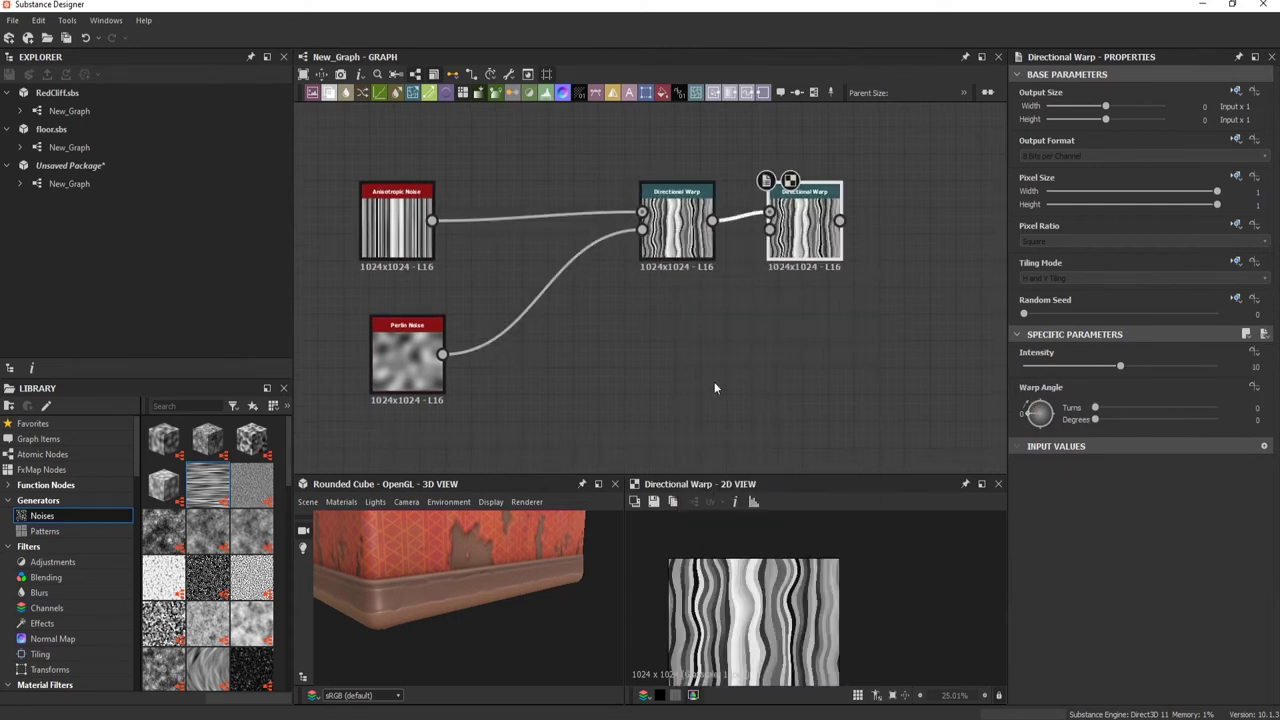
Step: Add a Gaussian Spots node for the second Directional Warp
key(space)
text(gauss)
key(Return)
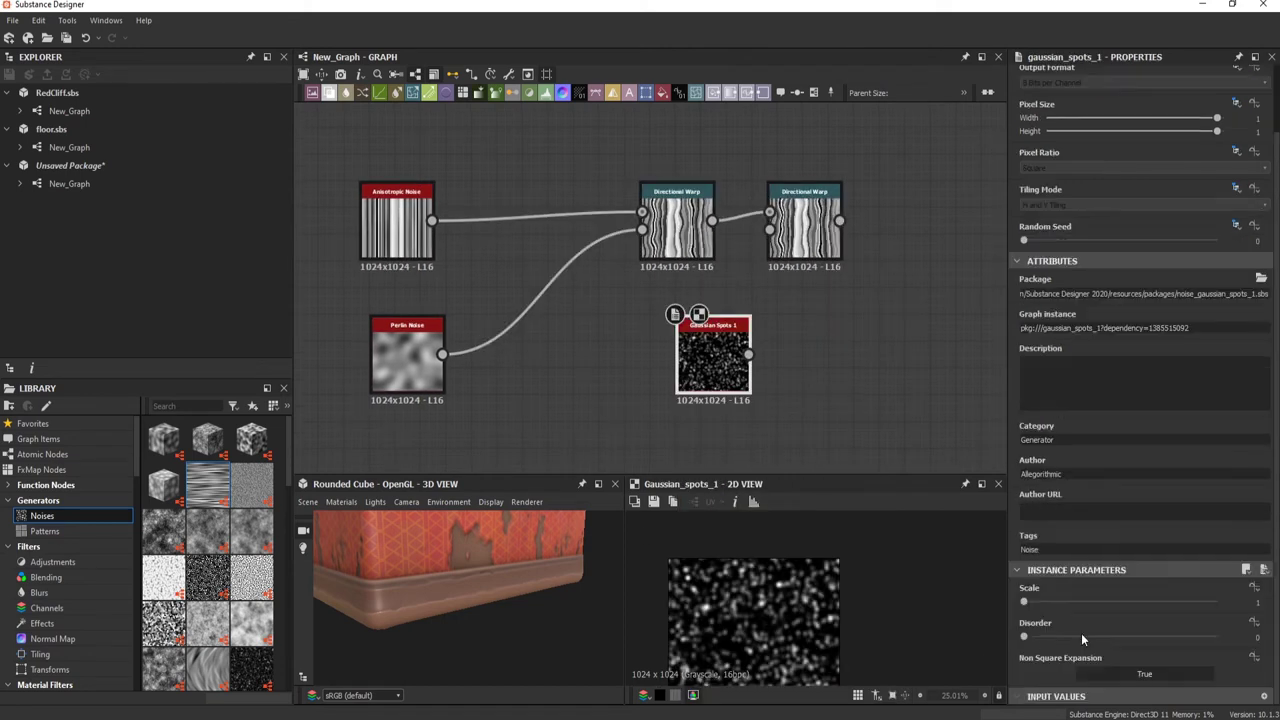
double_click(804, 234)
key(space)
double_click(713, 360)
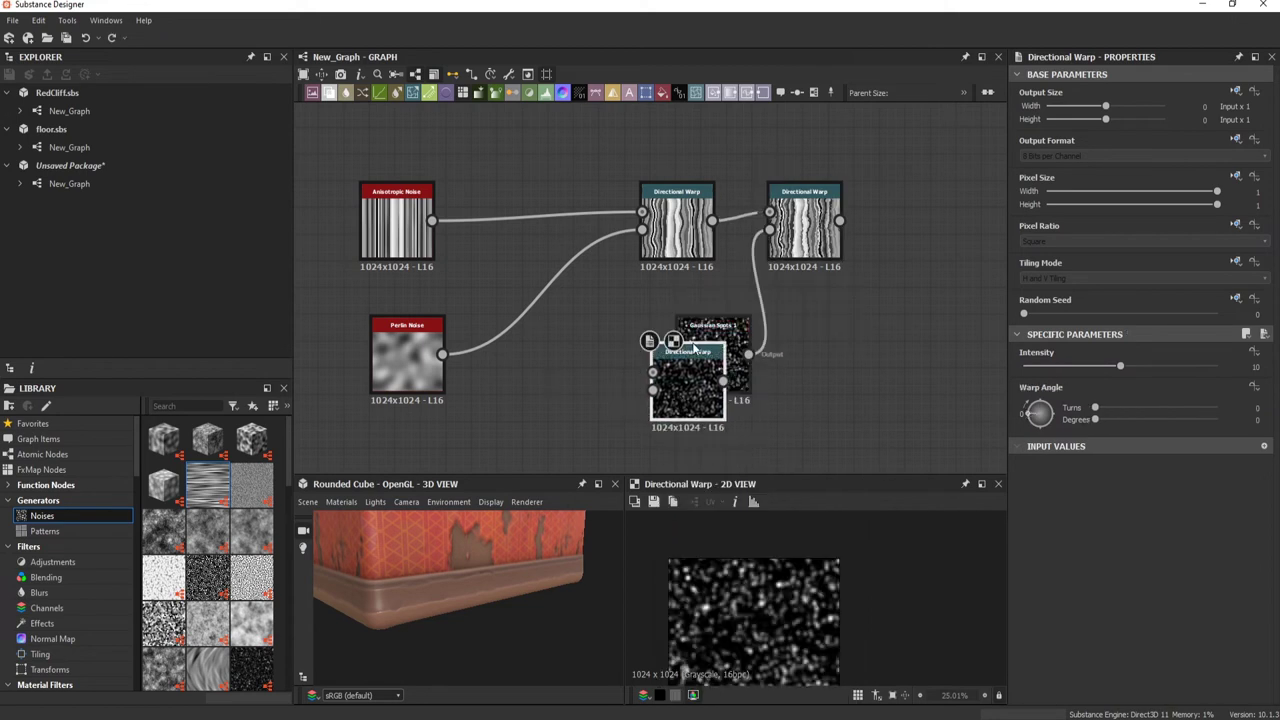
drag(713, 360, 610, 387)
Step: Run the Gaussian Spots through a Histogram Scan to leave sparse spots
key(space)
text(h)
click(659, 457)
drag(1024, 673, 1072, 672)
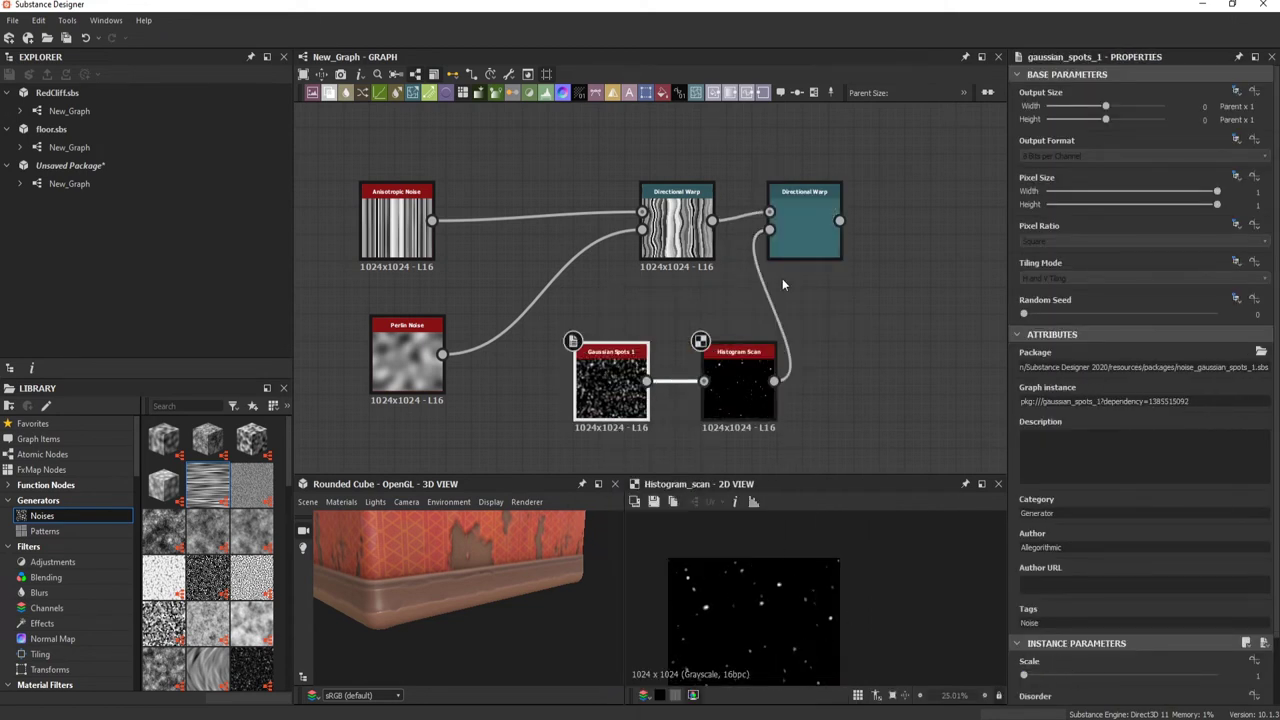
double_click(804, 230)
Step: Insert a Transformation 2D on the spots link to scale up the Gaussian spots
middle_drag(740, 300, 940, 160)
key(space)
text(transf)
key(Return)
middle_drag(950, 270, 749, 270)
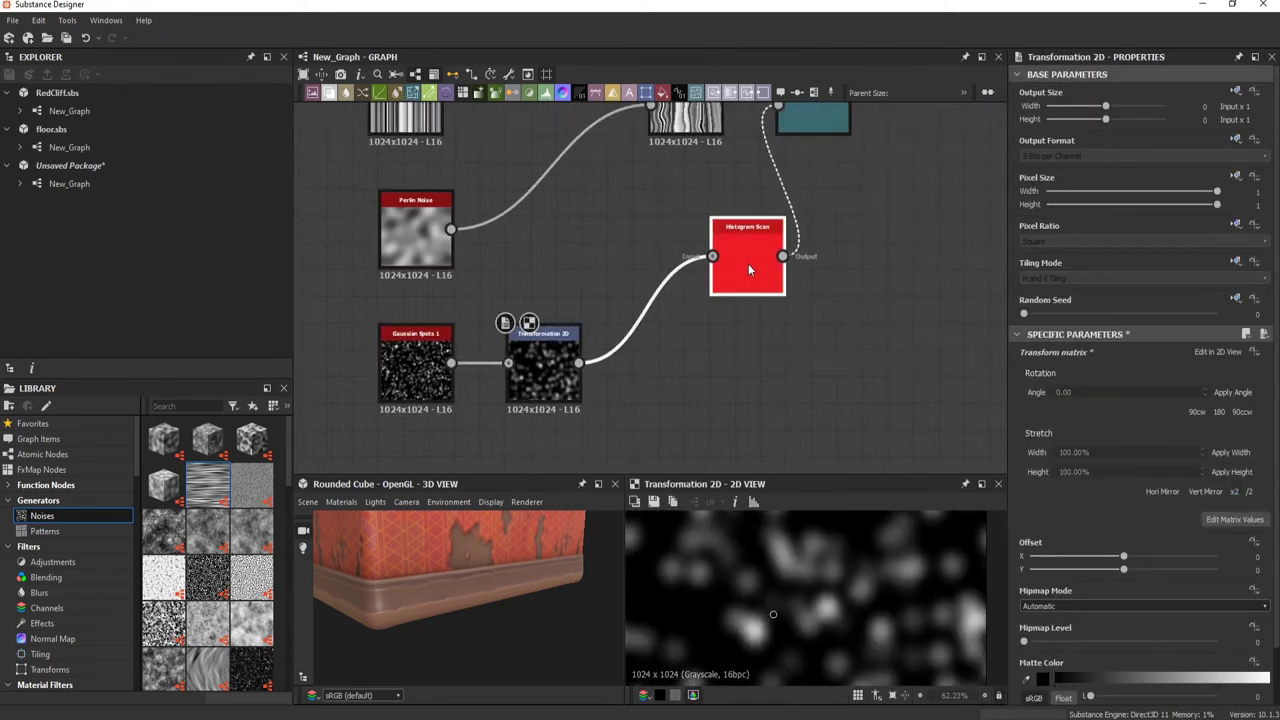
double_click(749, 270)
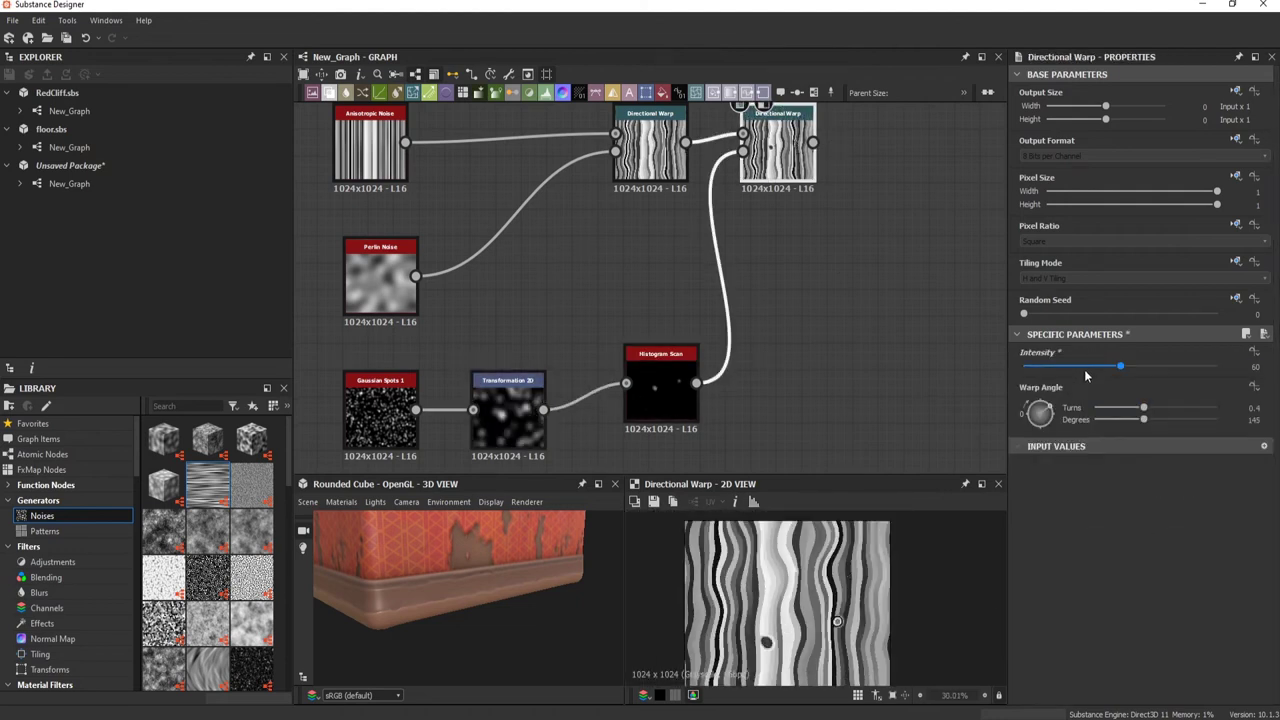
click(380, 410)
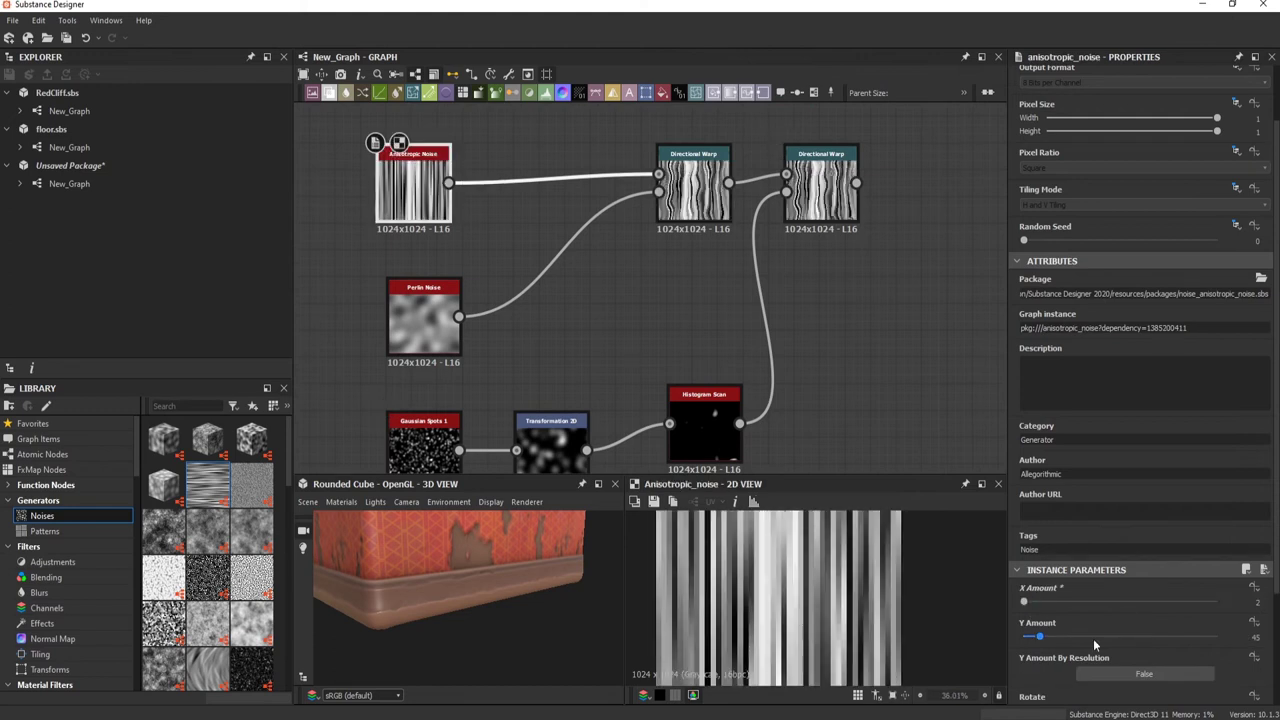
scroll(1093, 638, down, 3)
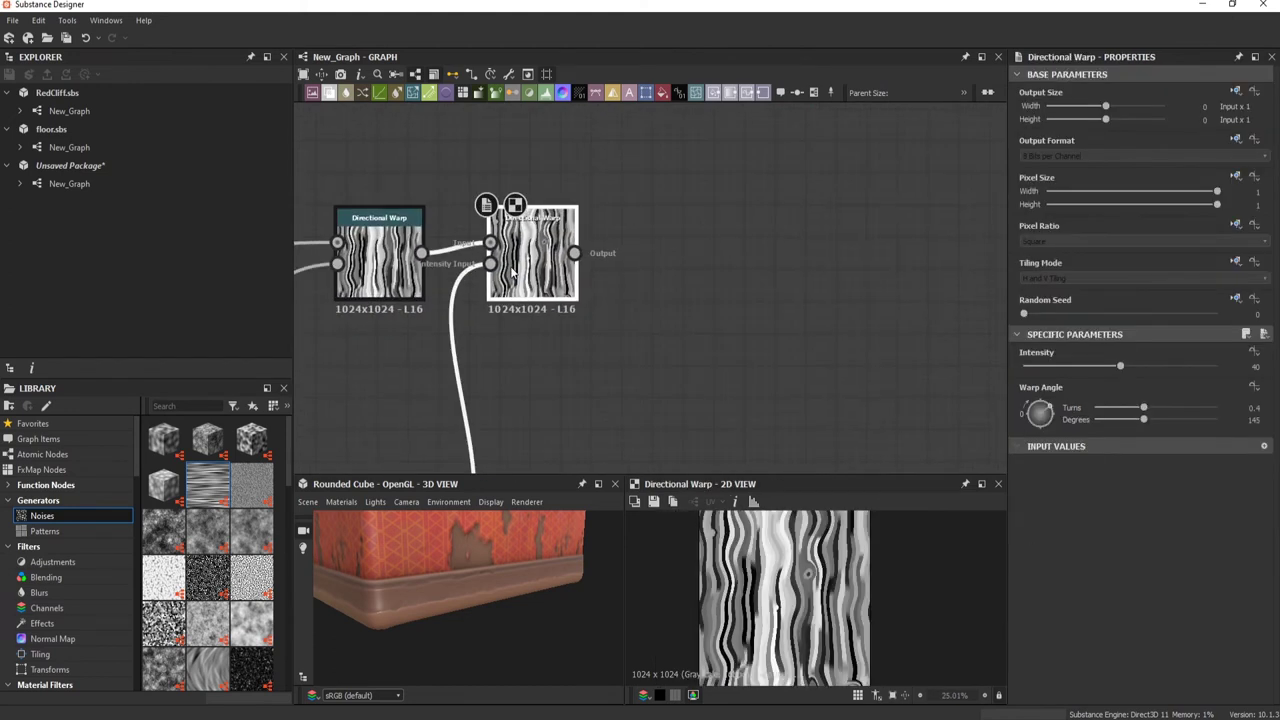
Step: Slope-blur the streaks with Directional Noise 4 at intensity 1.15
key(space)
text(dir)
click(560, 402)
scroll(630, 310, up, 2)
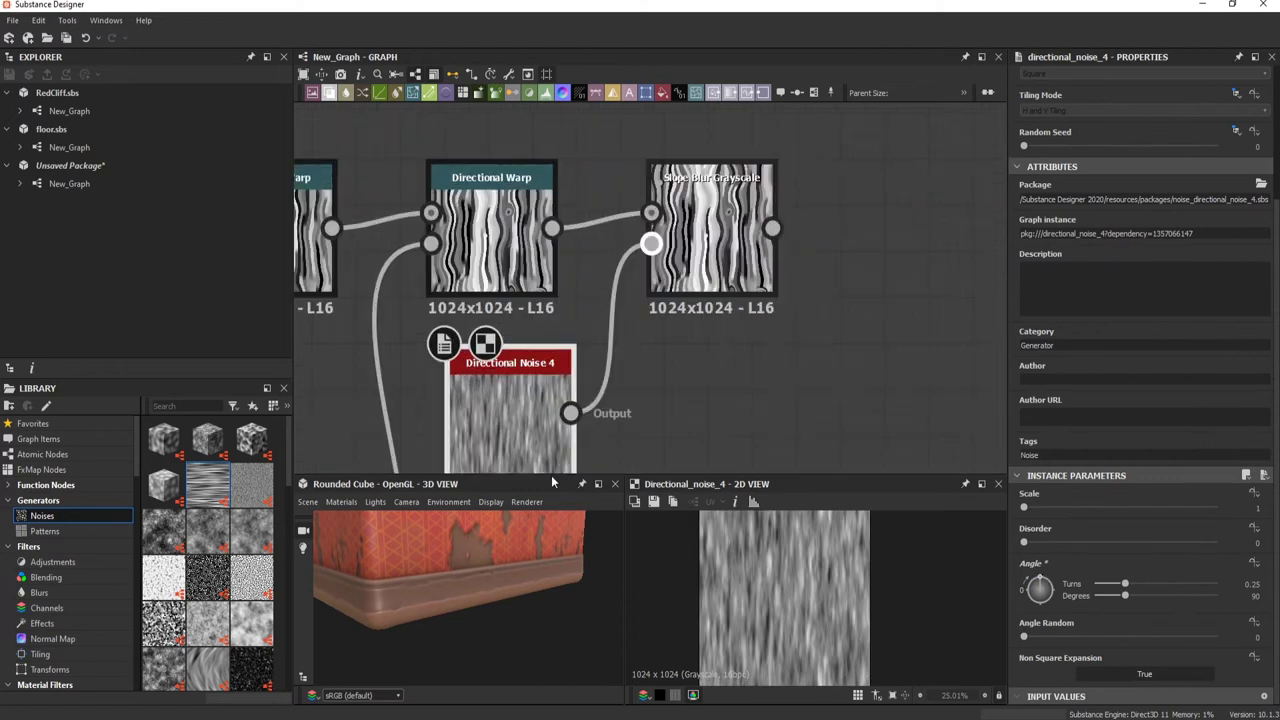
drag(570, 412, 651, 243)
click(711, 250)
drag(1030, 641, 1037, 638)
scroll(566, 320, down, 5)
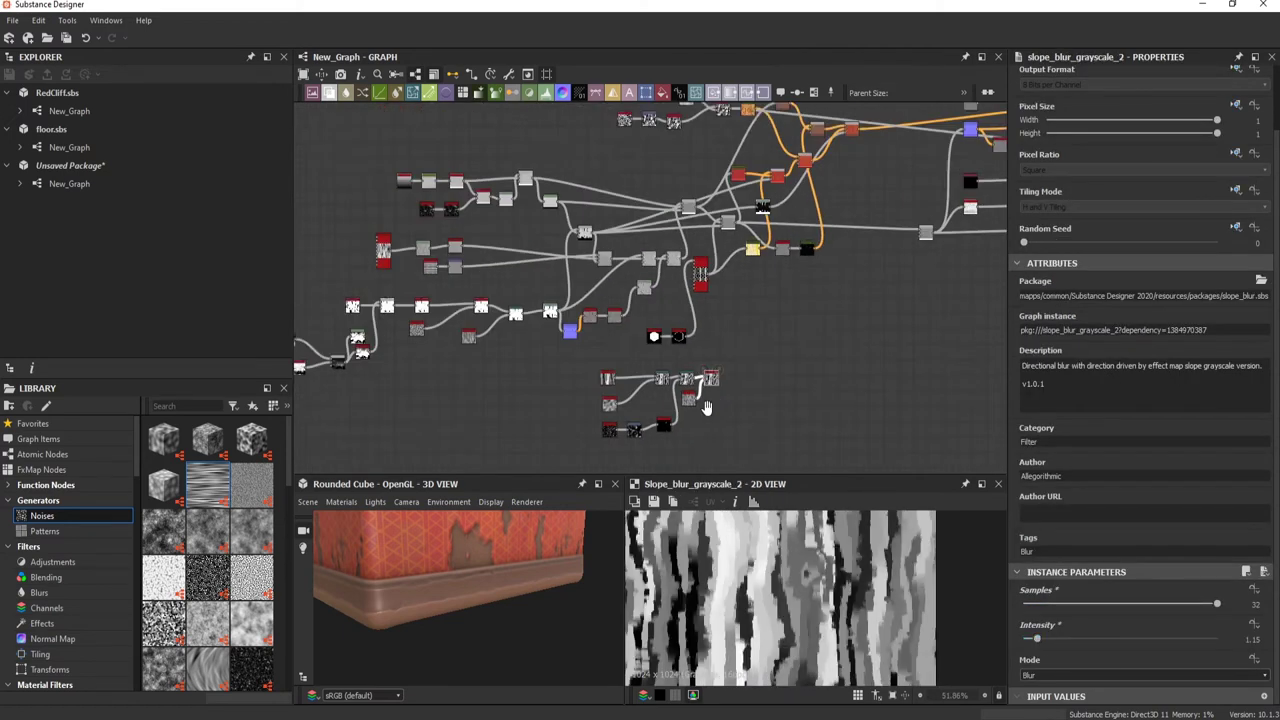
scroll(566, 320, up, 2)
Step: Add Normal, Curvature Smooth and a Gradient Map after the slope blur
key(space)
text(normal)
key(Return)
scroll(566, 320, up, 2)
middle_drag(632, 331, 552, 279)
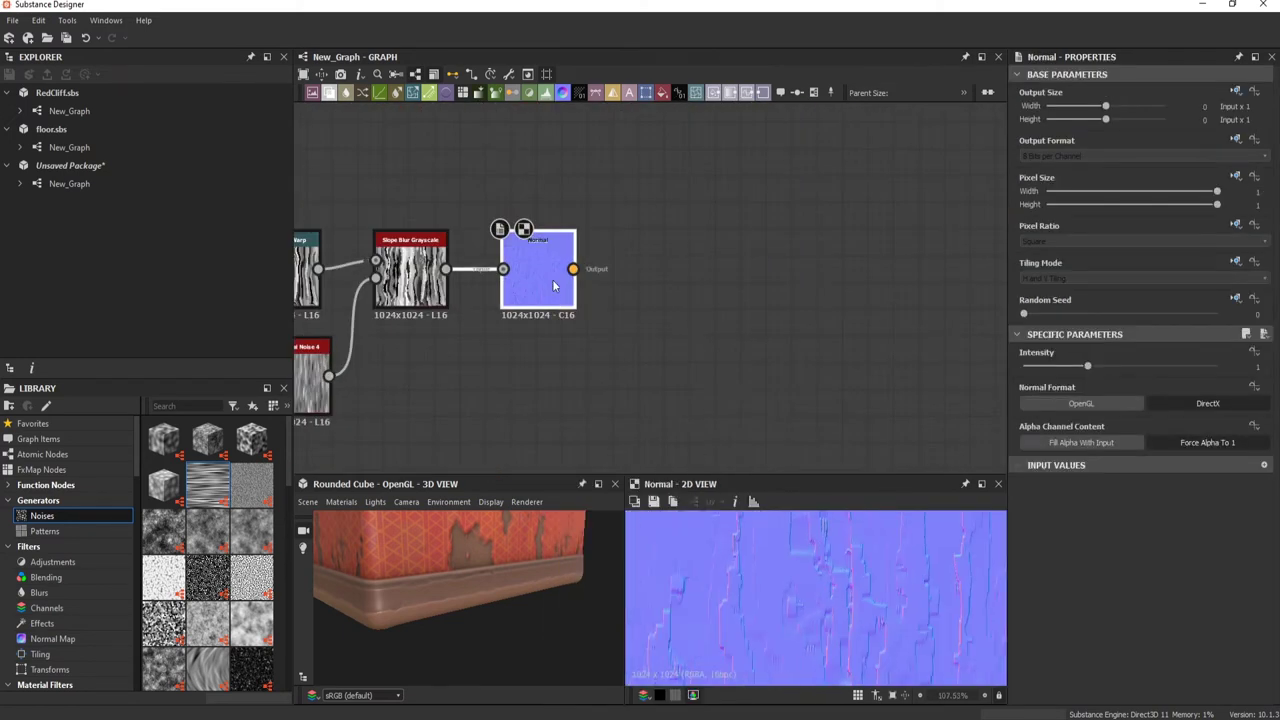
key(space)
text(urvature)
key(Return)
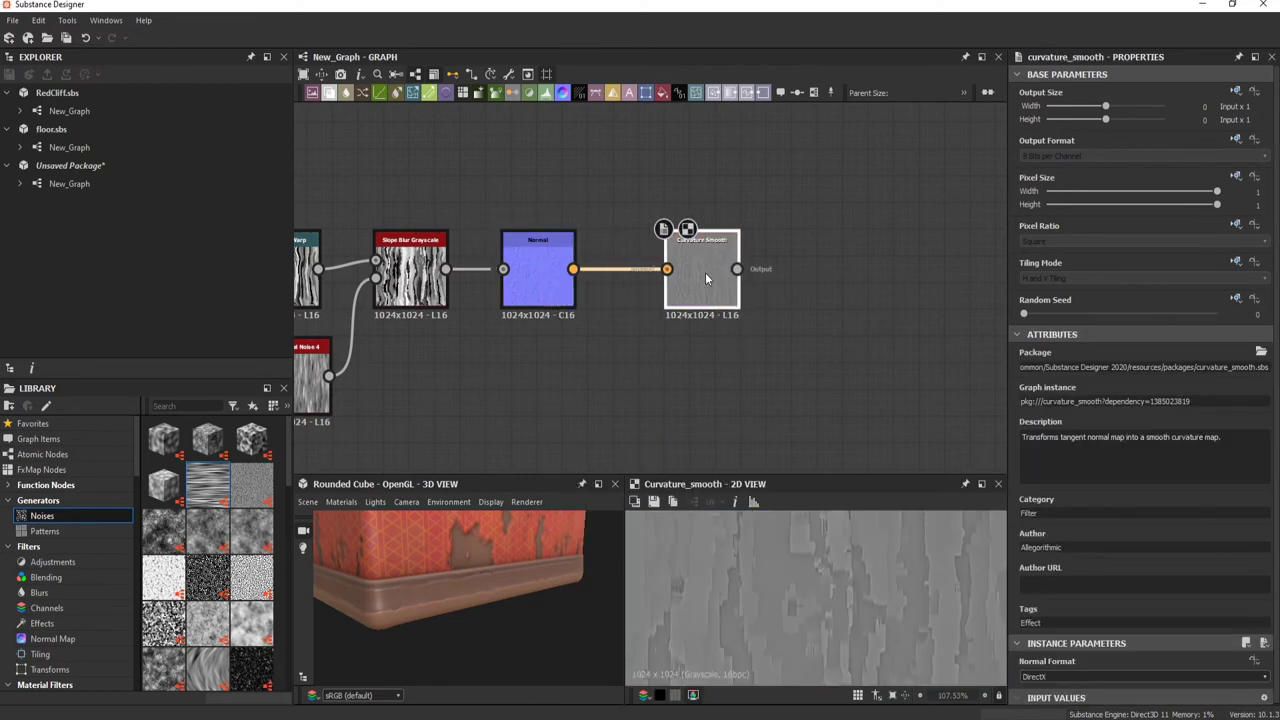
middle_drag(705, 272, 532, 244)
Step: Fill the Gradient Map with pasted brown and yellow colour keys
click(1235, 490)
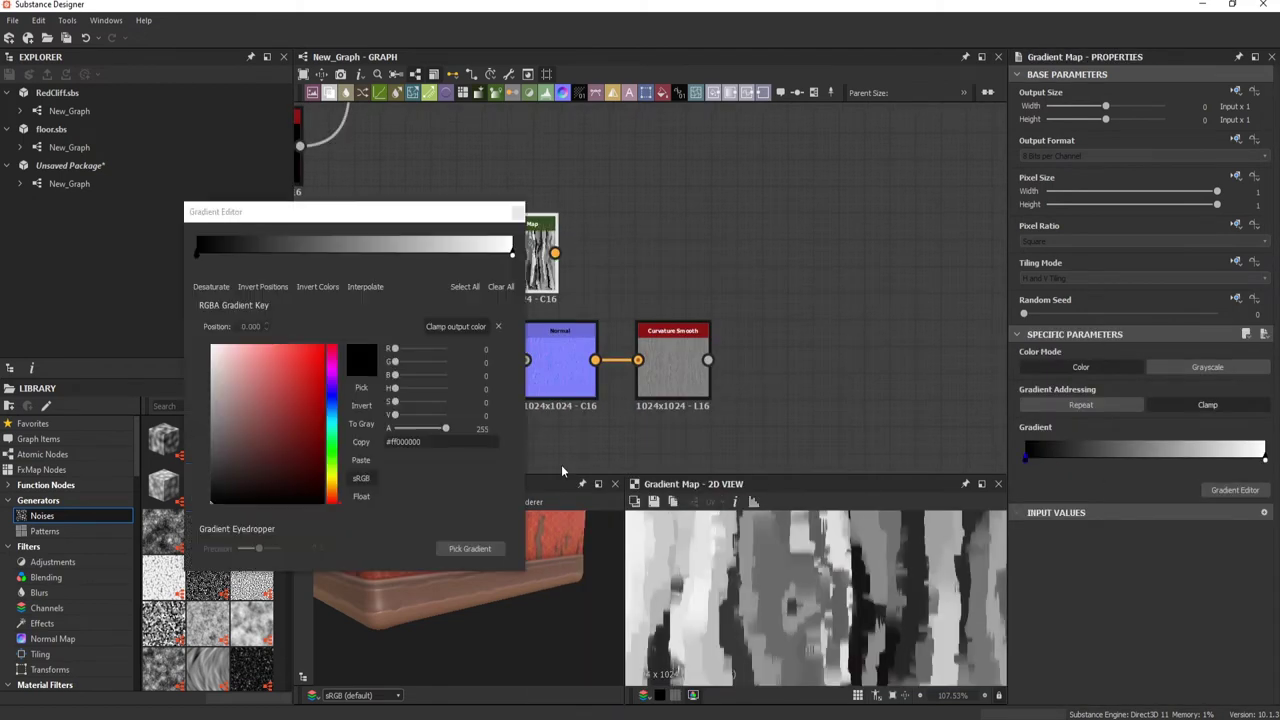
key(ctrl+v)
click(251, 248)
key(ctrl+v)
click(265, 250)
key(ctrl+v)
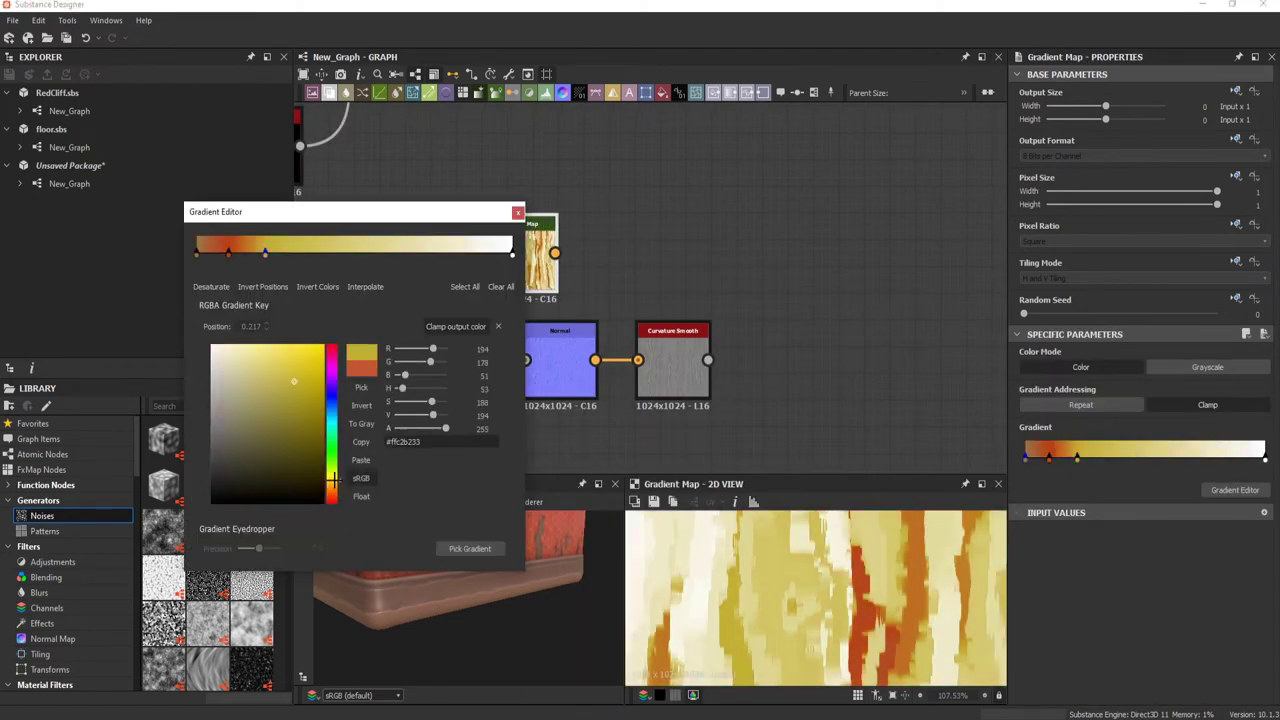
click(302, 250)
key(ctrl+v)
key(ctrl+v)
click(352, 250)
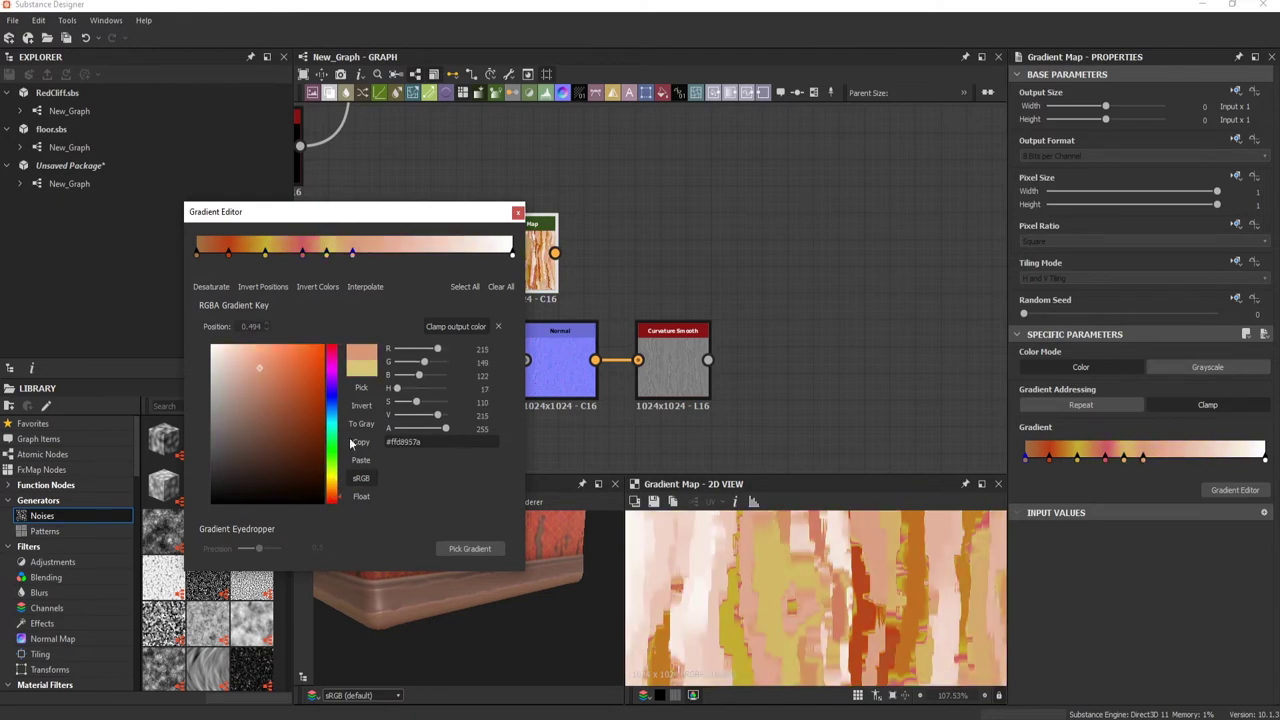
key(ctrl+v)
key(ctrl+v)
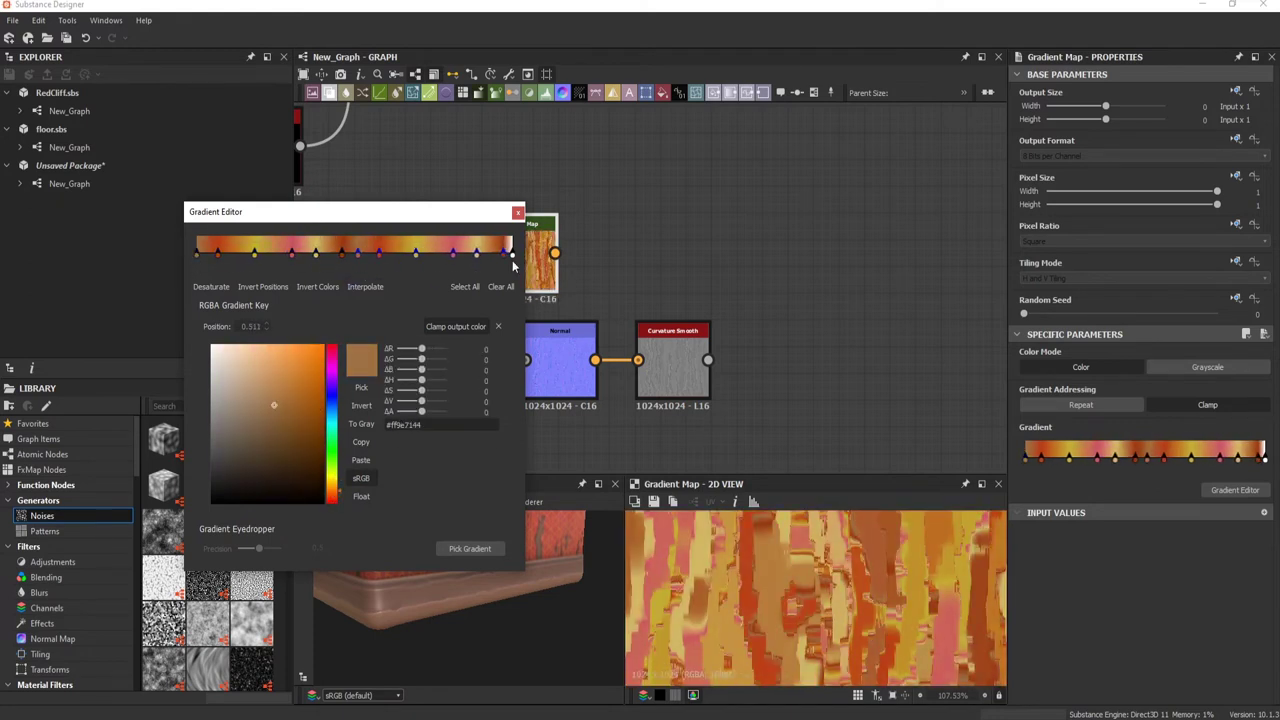
click(517, 212)
Step: Set the Blend to Add (Linear Dodge) at 0.35 opacity and inspect the cube
scroll(570, 304, down, 5)
scroll(545, 165, up, 4)
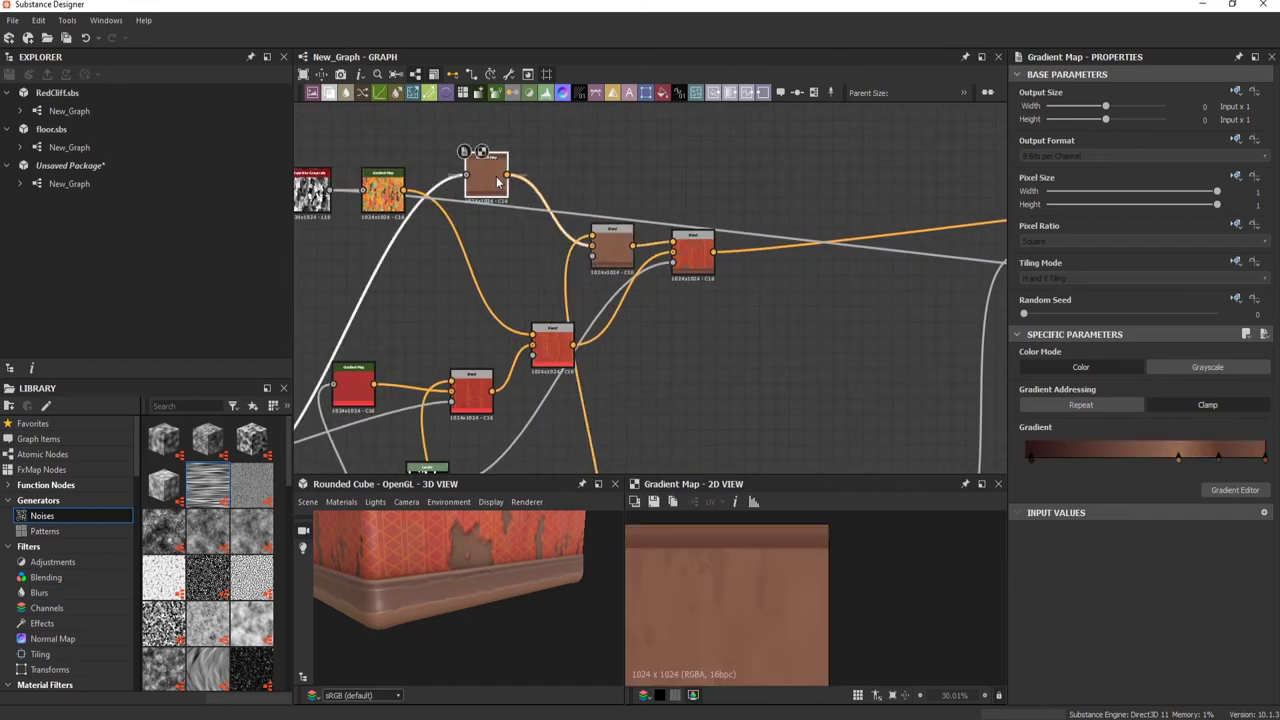
double_click(545, 165)
scroll(1140, 402, down, 4)
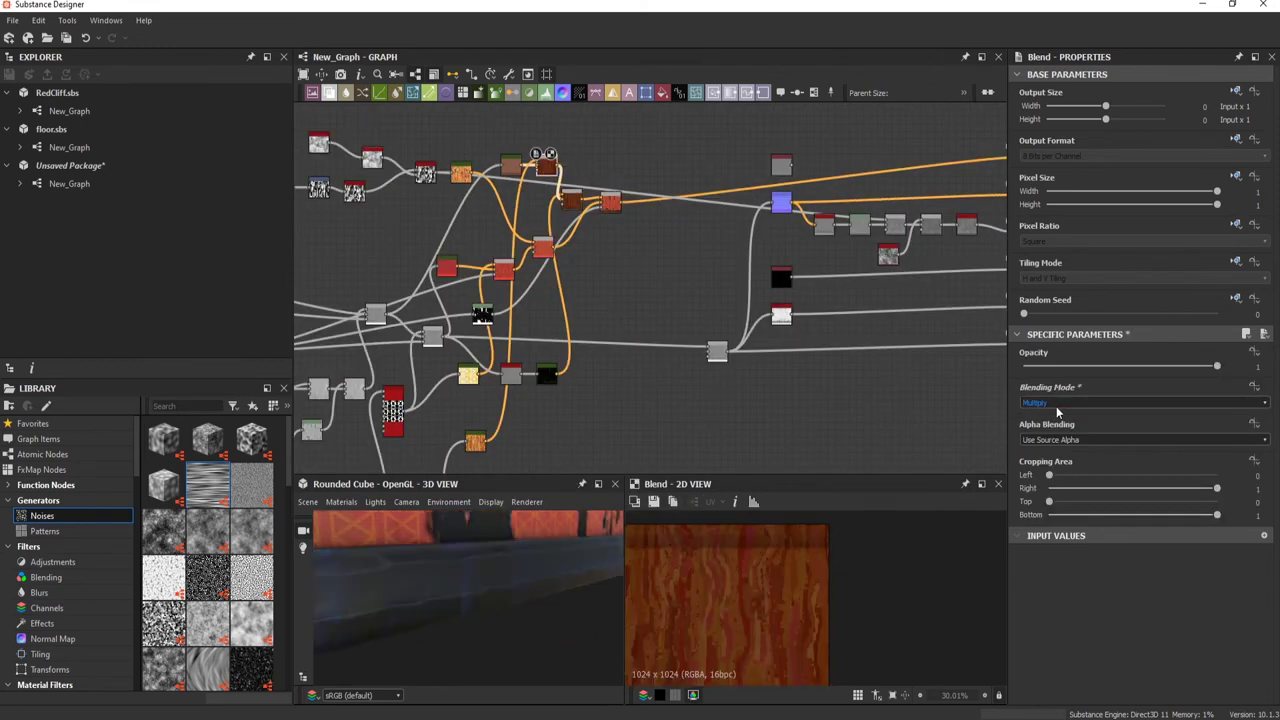
drag(1216, 366, 1026, 366)
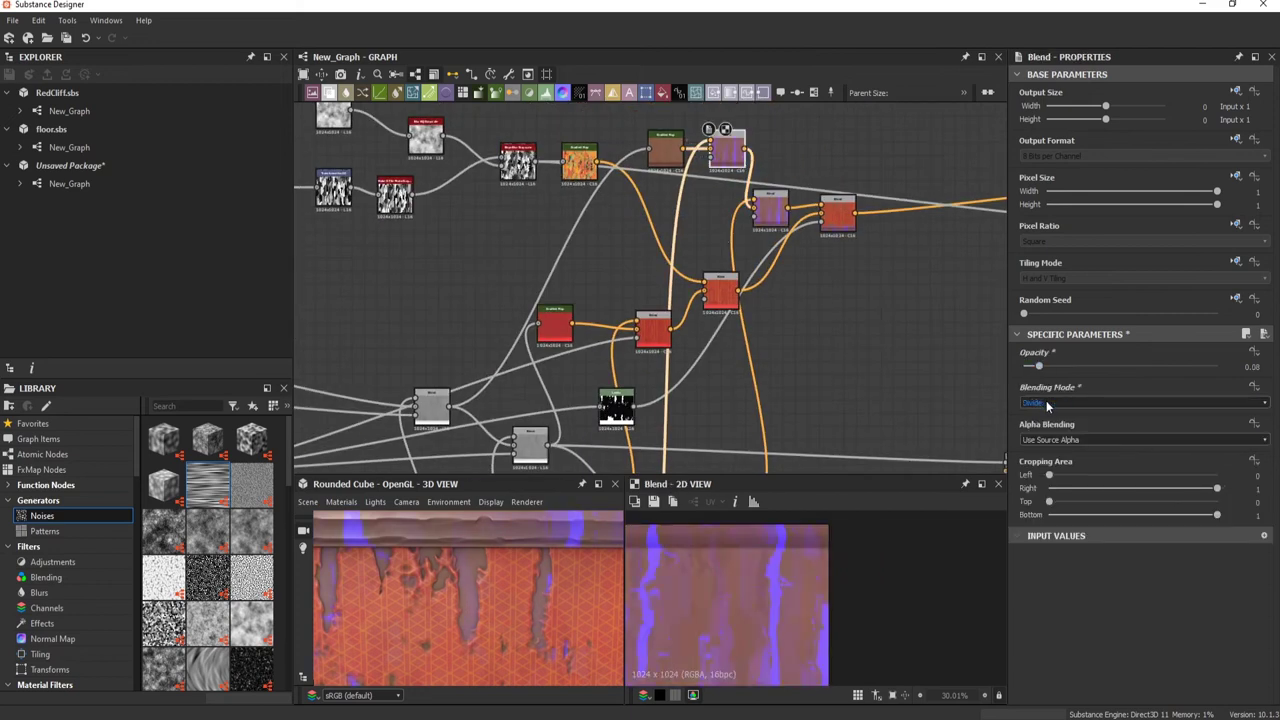
scroll(1060, 404, down, 1)
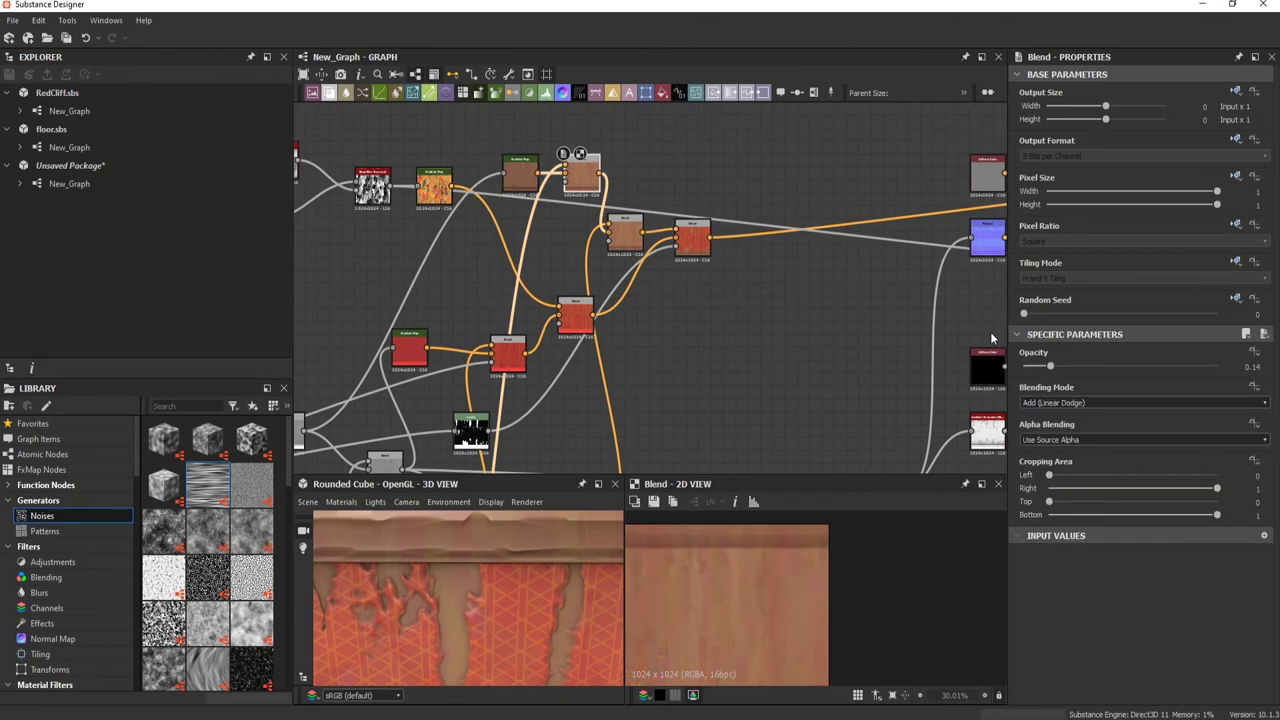
click(1042, 402)
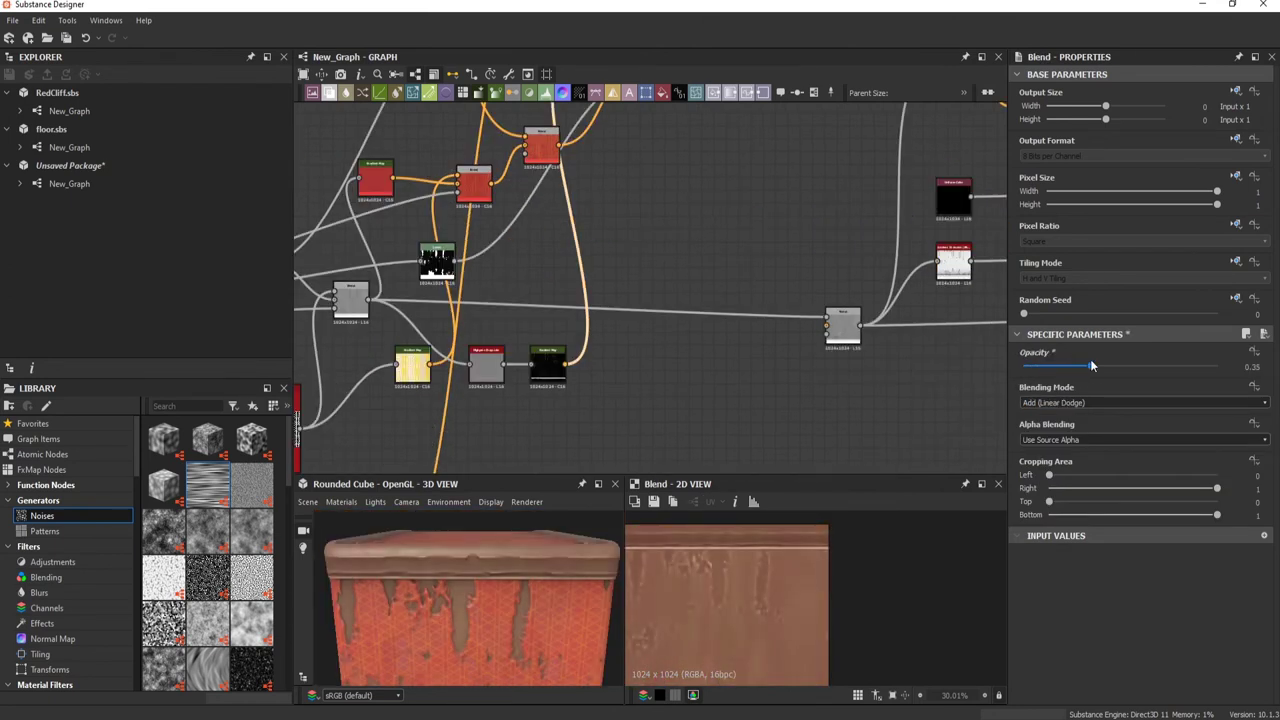
drag(599, 589, 488, 665)
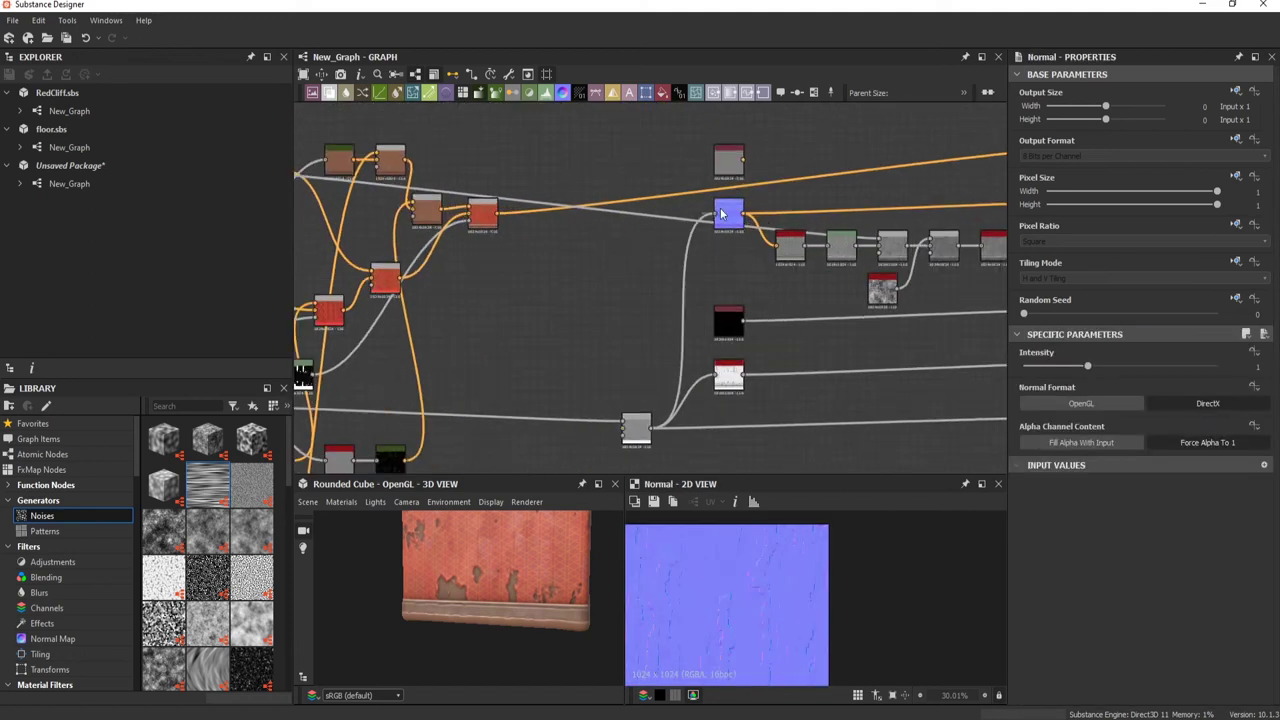
Step: Blend the normals after the Normal node using Add Sub at 0.35 opacity
key(space)
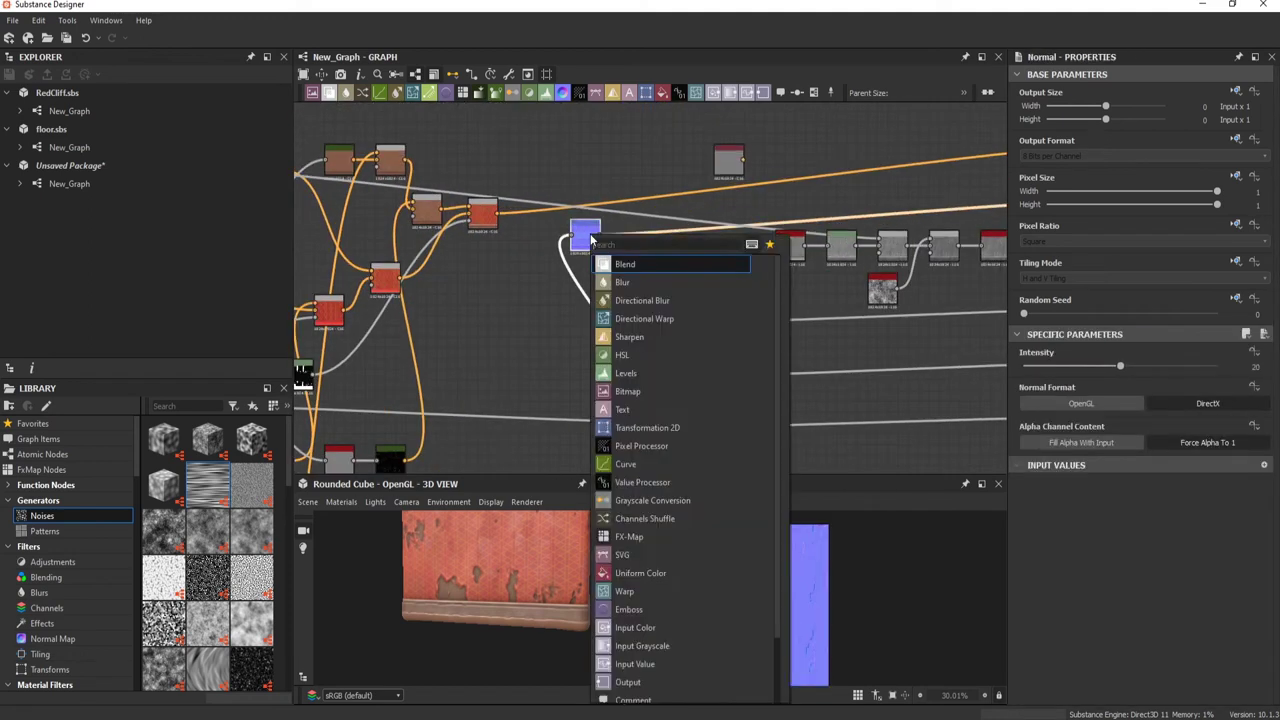
key(Return)
middle_drag(757, 157, 752, 352)
scroll(752, 352, up, 2)
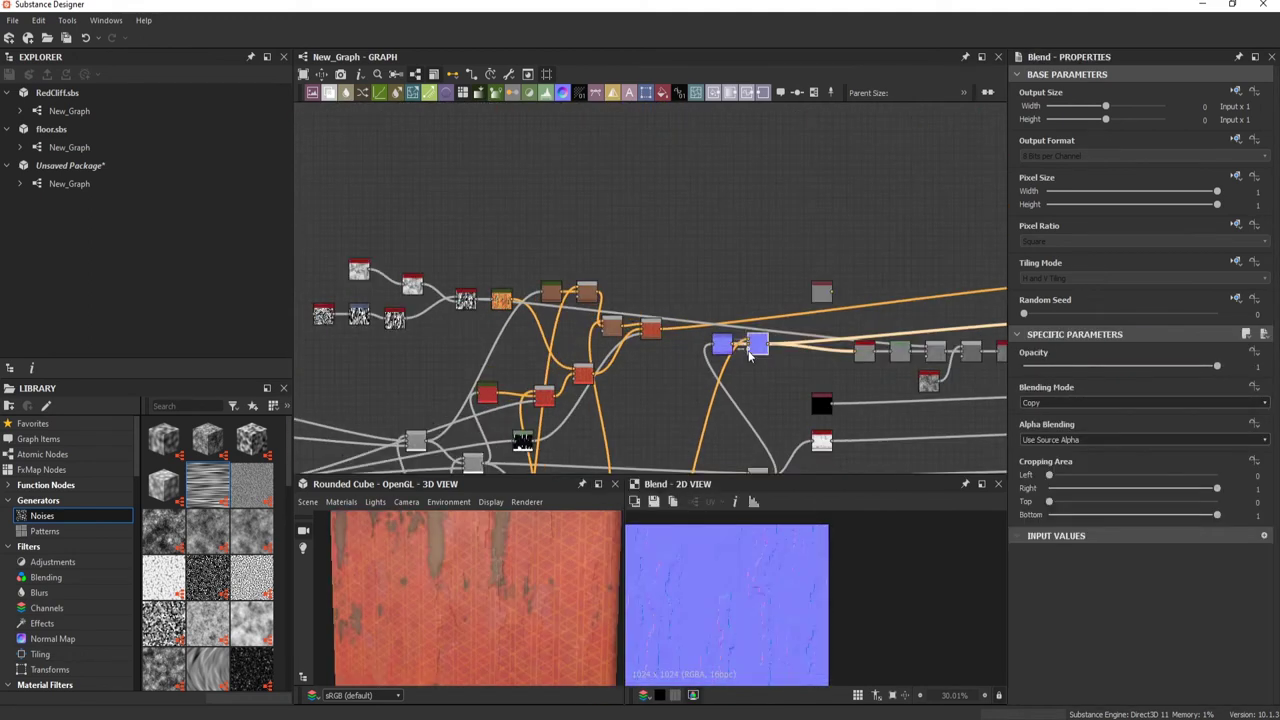
scroll(667, 584, up, 5)
scroll(766, 533, down, 3)
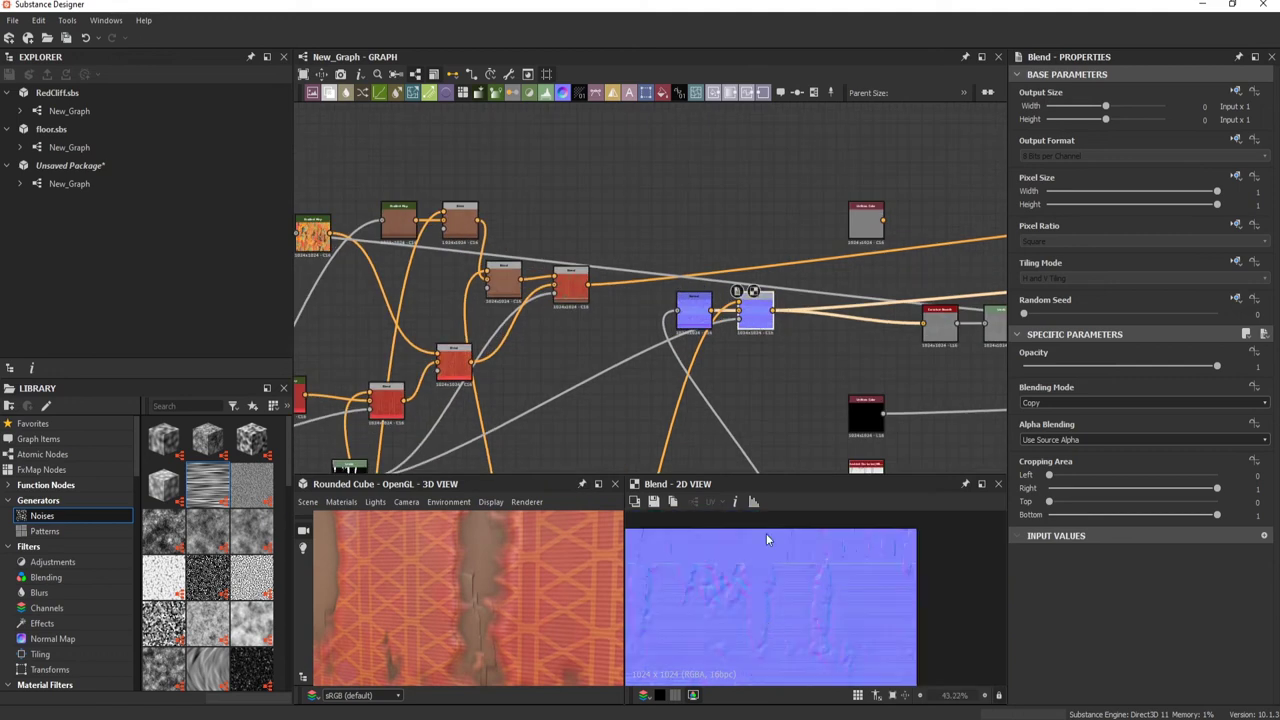
drag(540, 560, 520, 618)
scroll(1060, 399, up, 2)
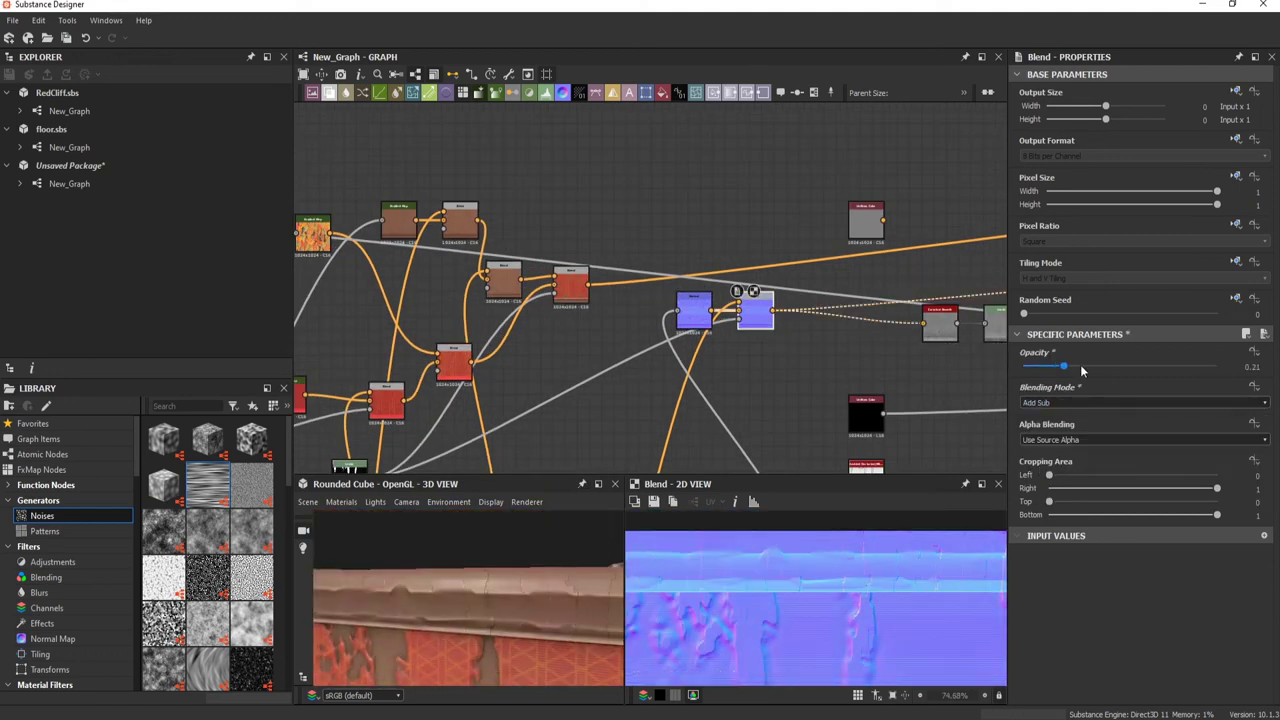
drag(1216, 366, 1063, 366)
drag(547, 581, 371, 612)
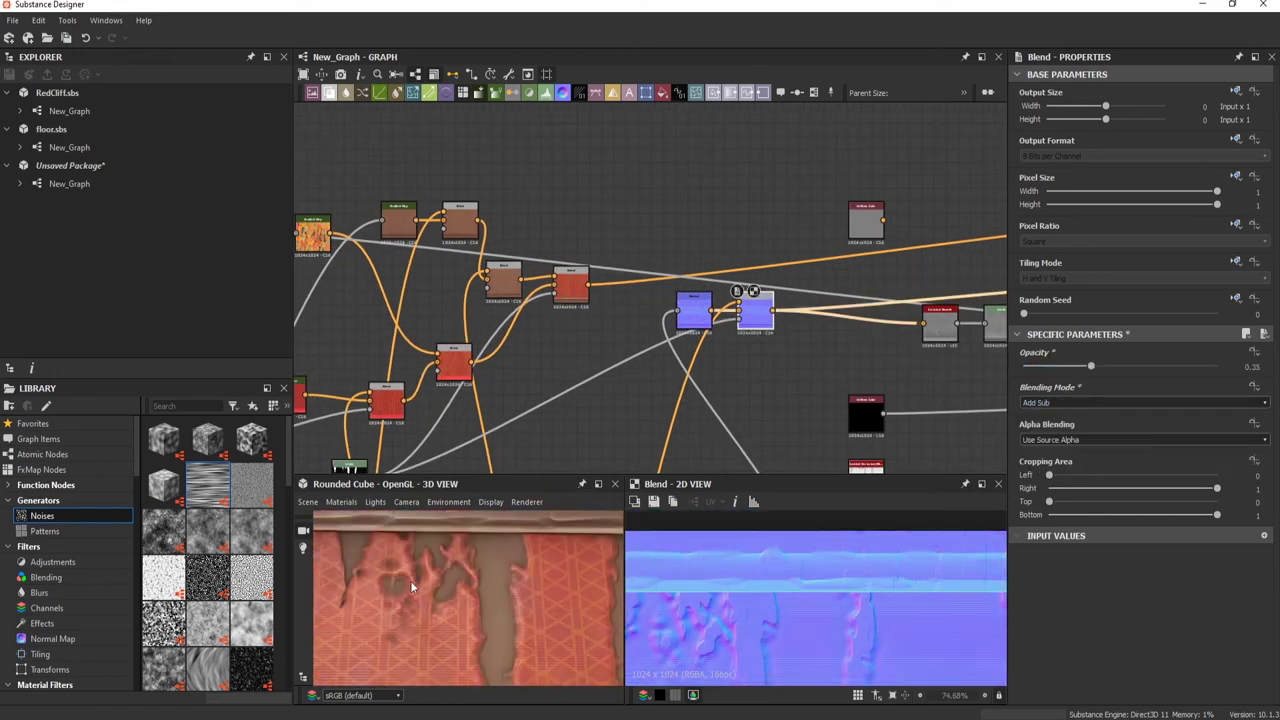
middle_drag(755, 315, 470, 340)
Step: Map the smoothed curvature through a black-to-pale-tan Gradient Map, light key near 0.55
key(space)
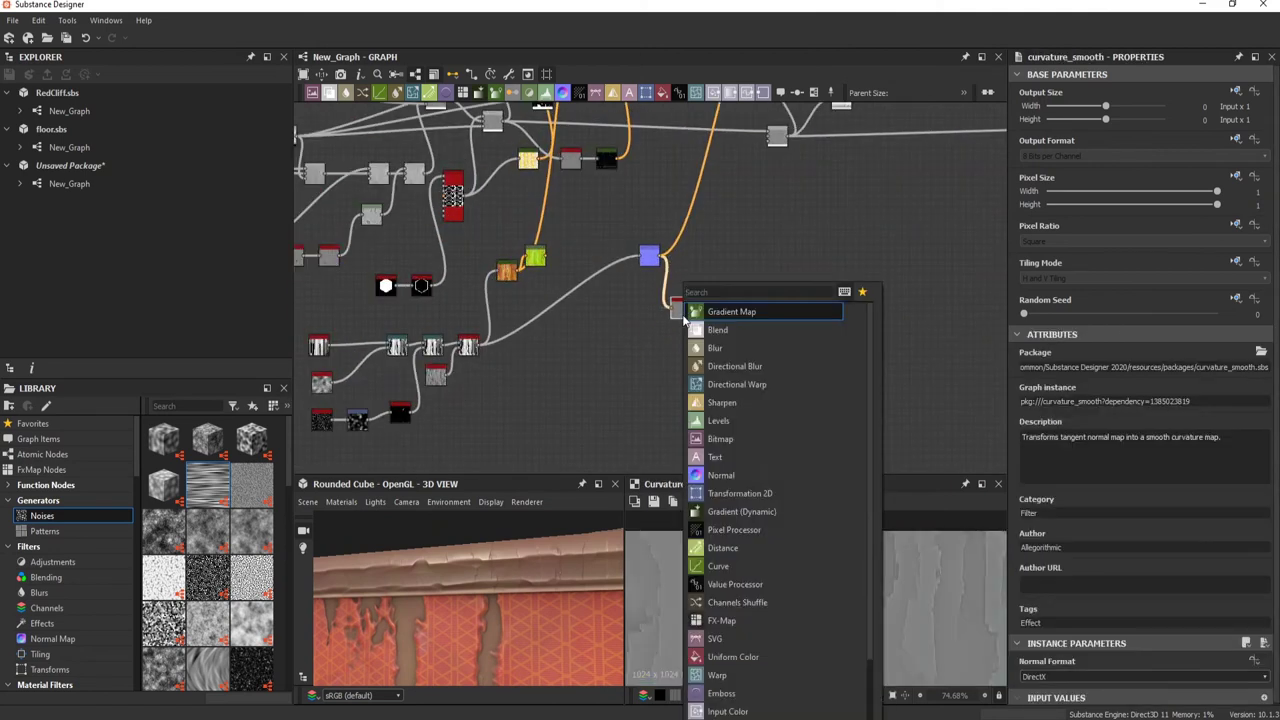
click(729, 303)
drag(1262, 457, 1237, 468)
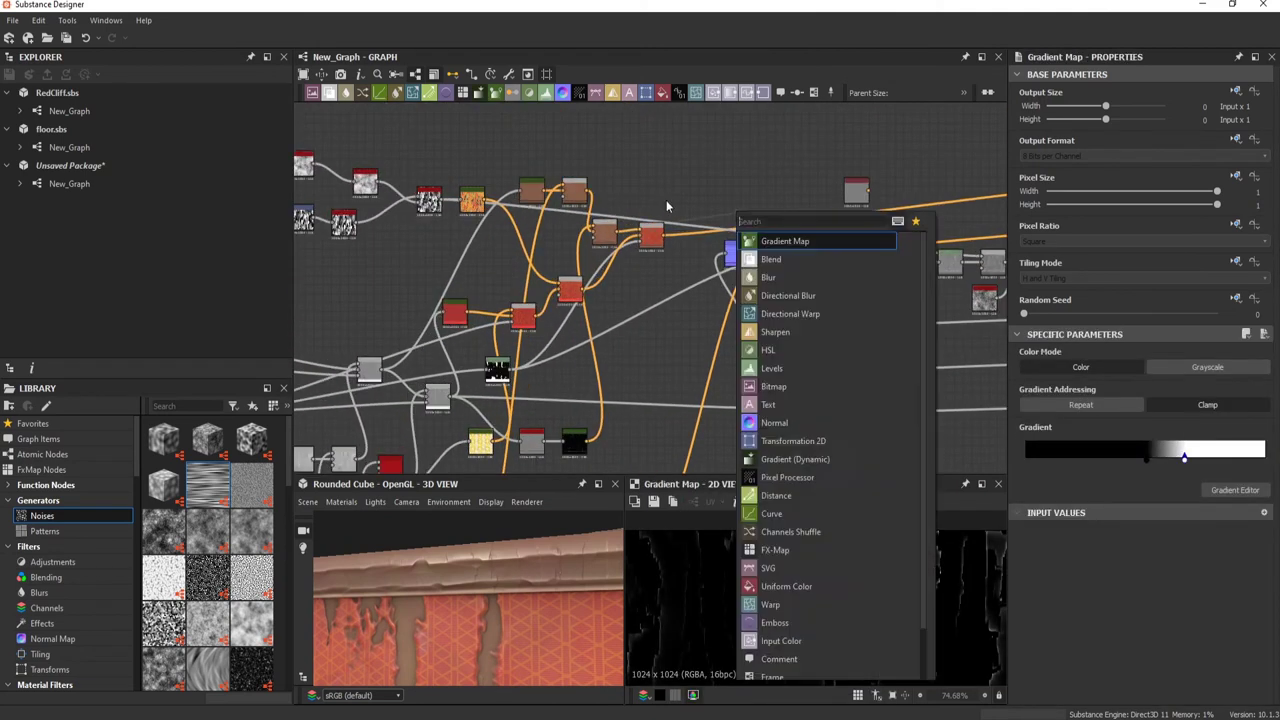
key(space)
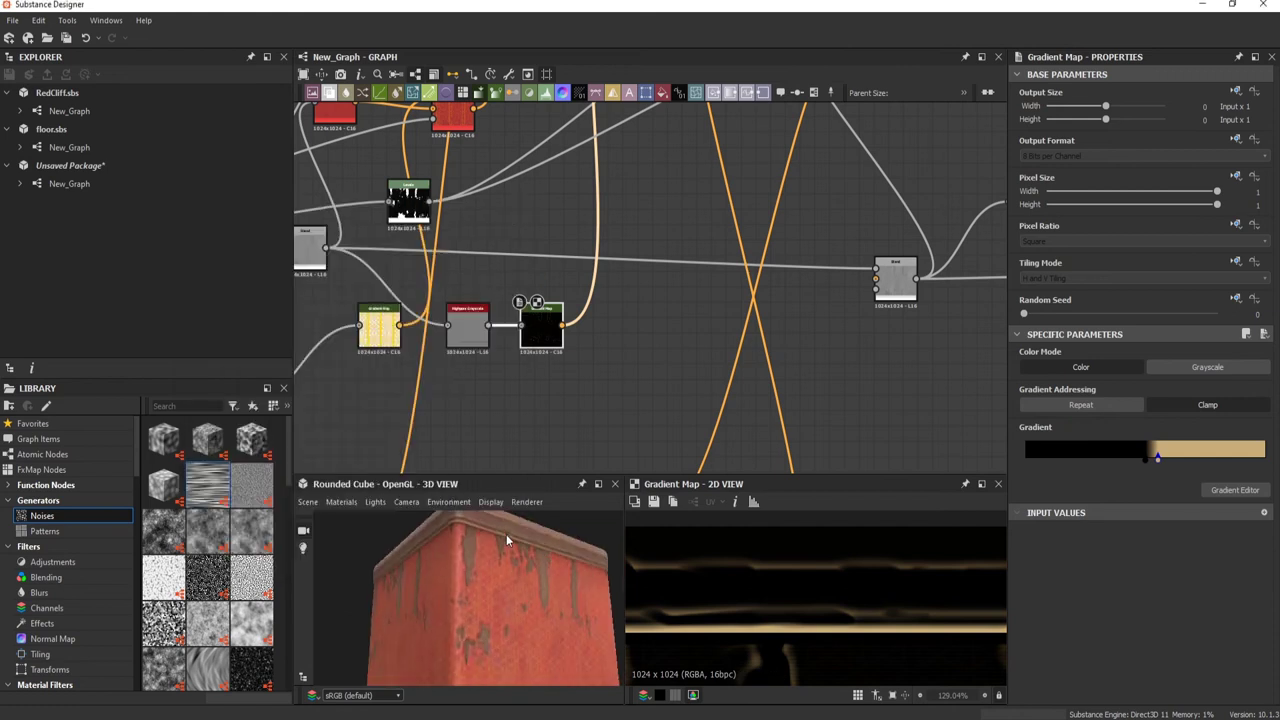
Step: Tint the Gradient Map orange and tighten the Levels mask
drag(506, 540, 438, 602)
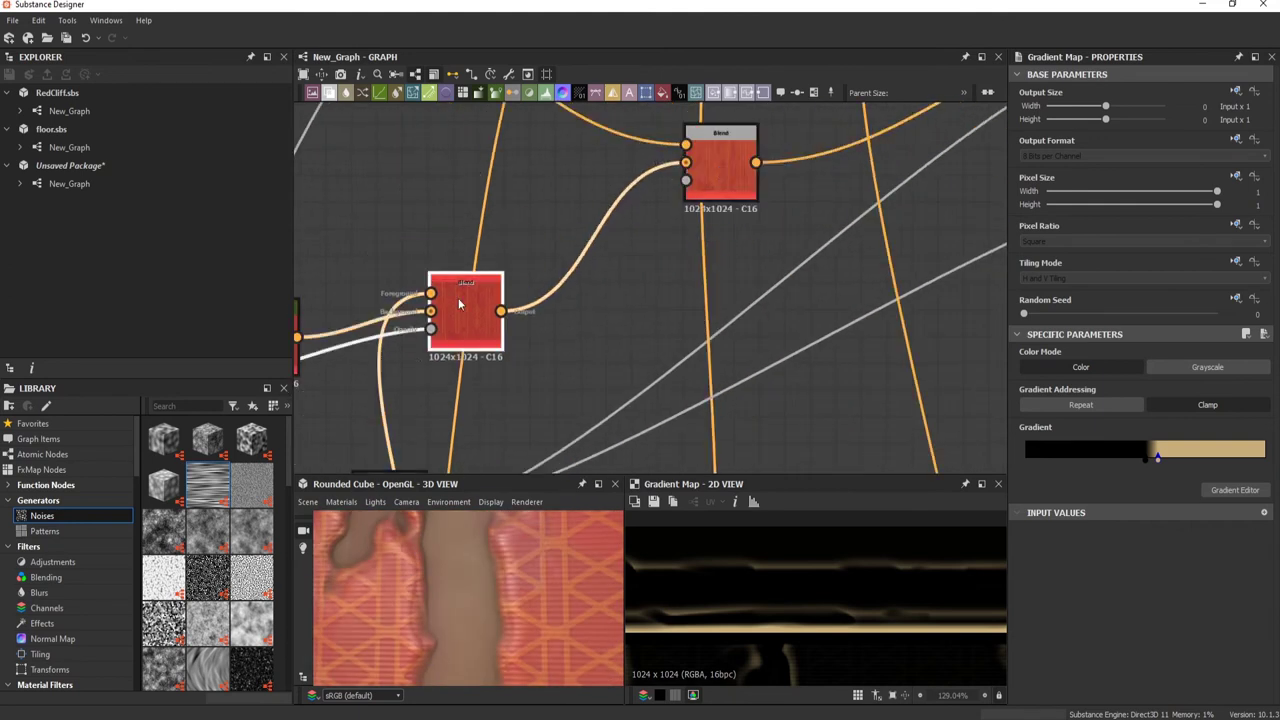
click(624, 272)
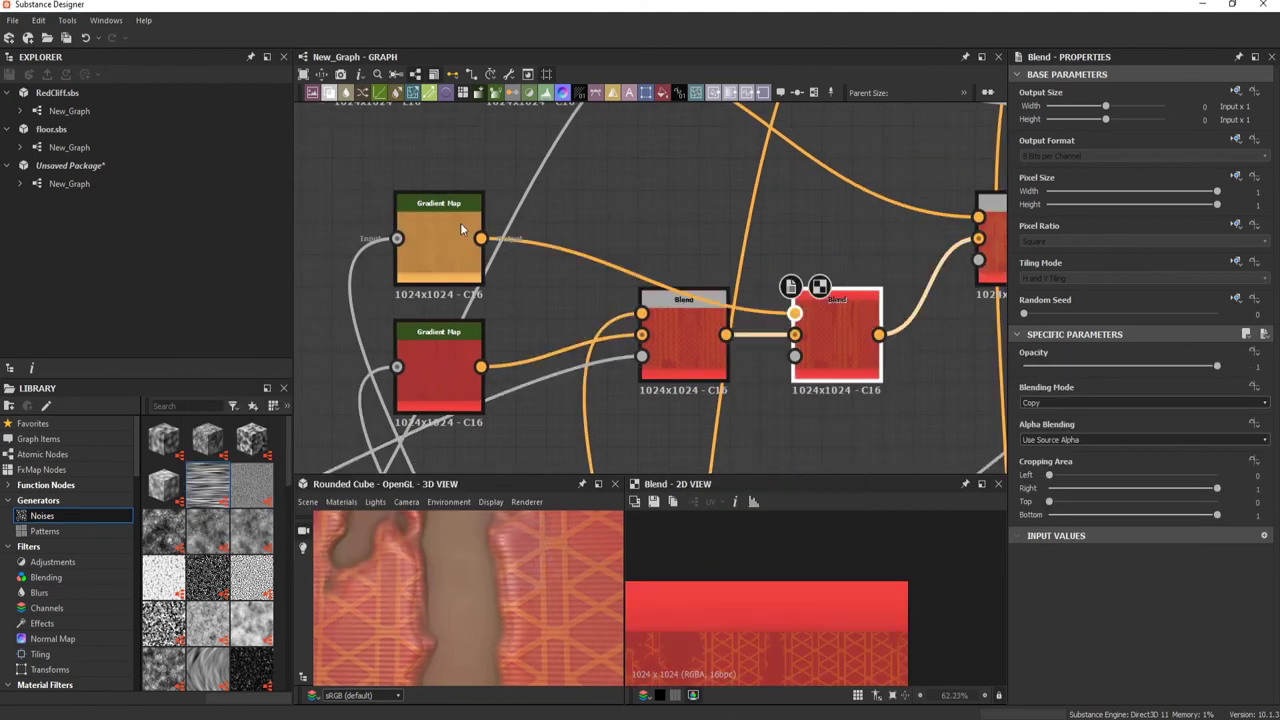
scroll(460, 222, down, 5)
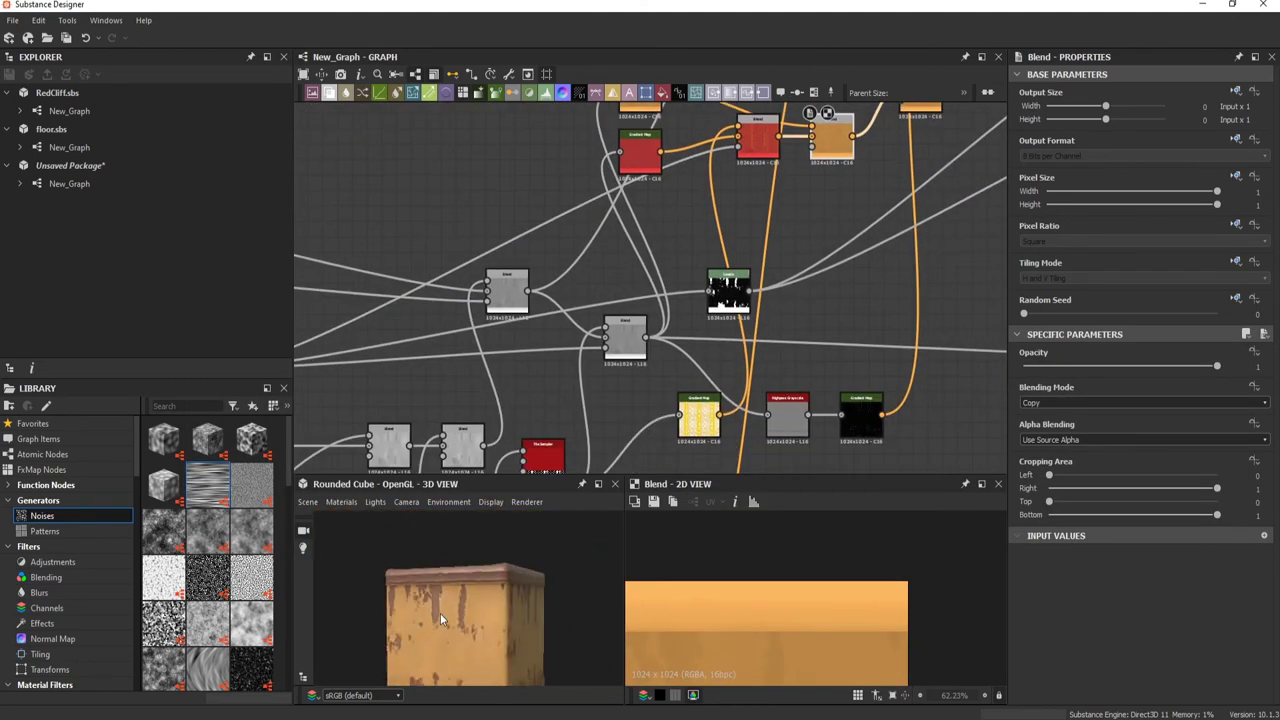
scroll(812, 356, up, 5)
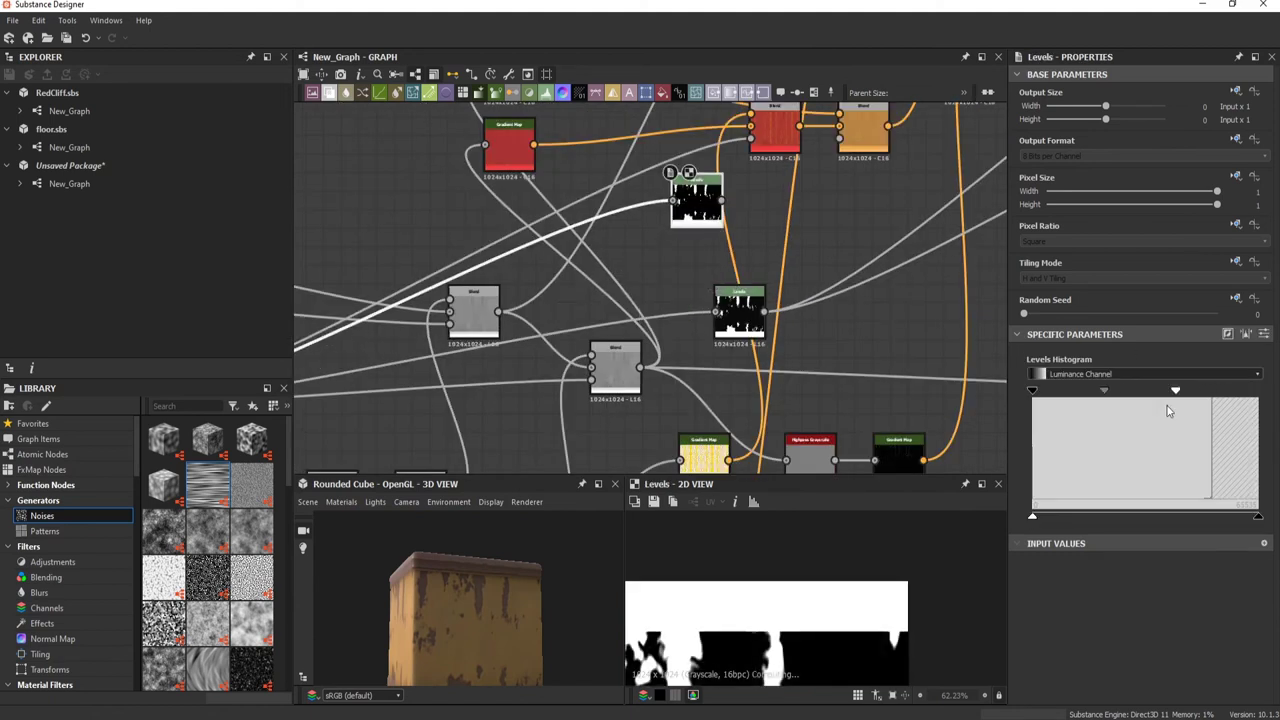
scroll(820, 440, up, 2)
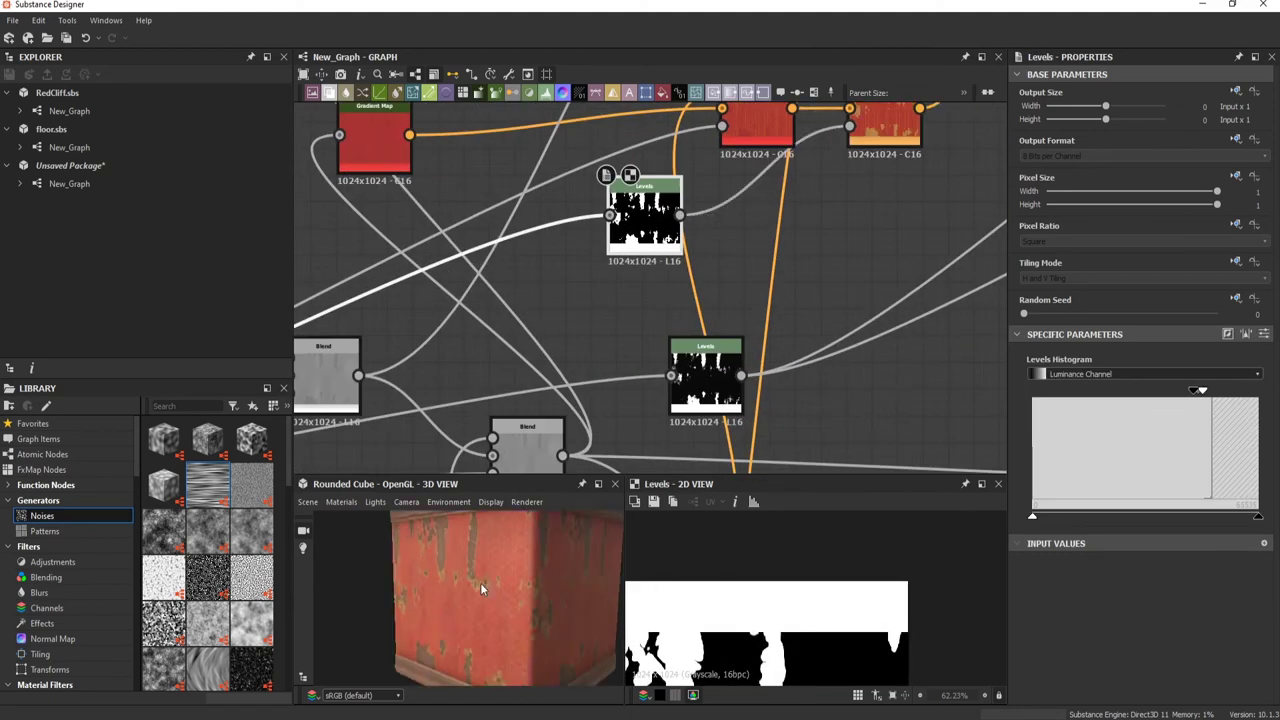
scroll(480, 582, up, 5)
drag(1201, 390, 1181, 399)
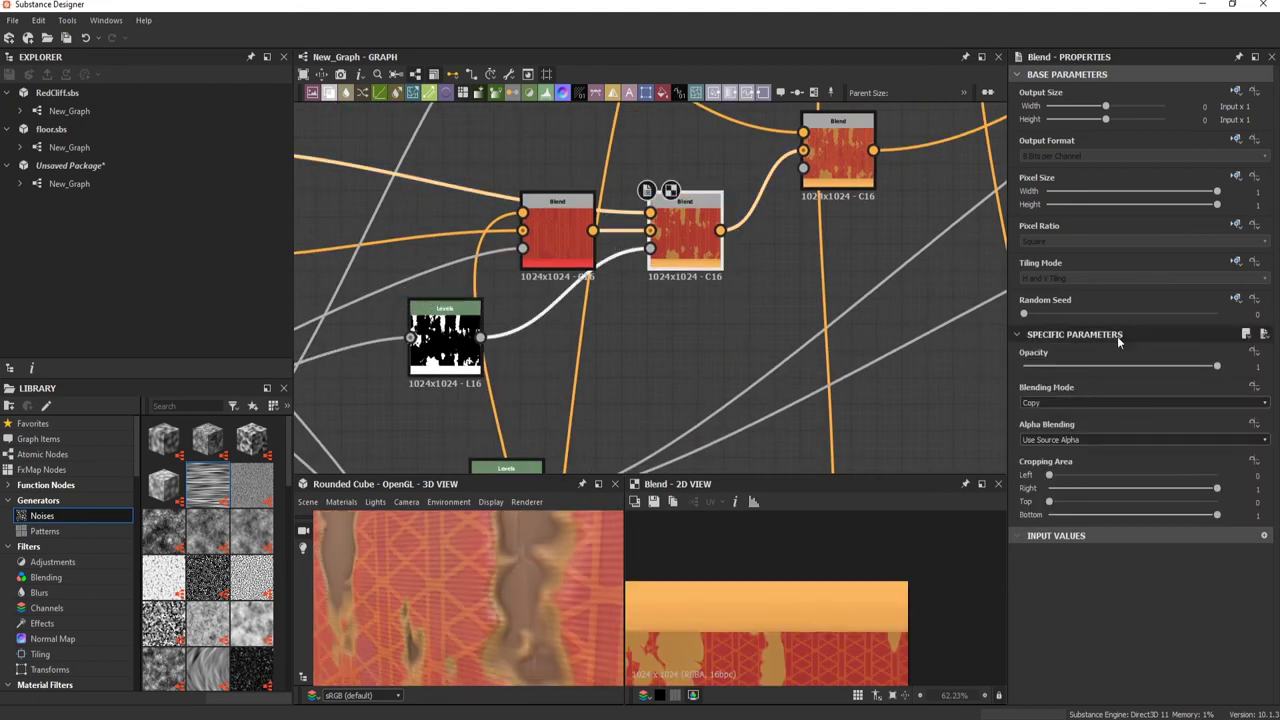
Step: Add the masked layer over the red paint with Add (Linear Dodge) at 0.34 opacity
click(1054, 402)
click(1060, 425)
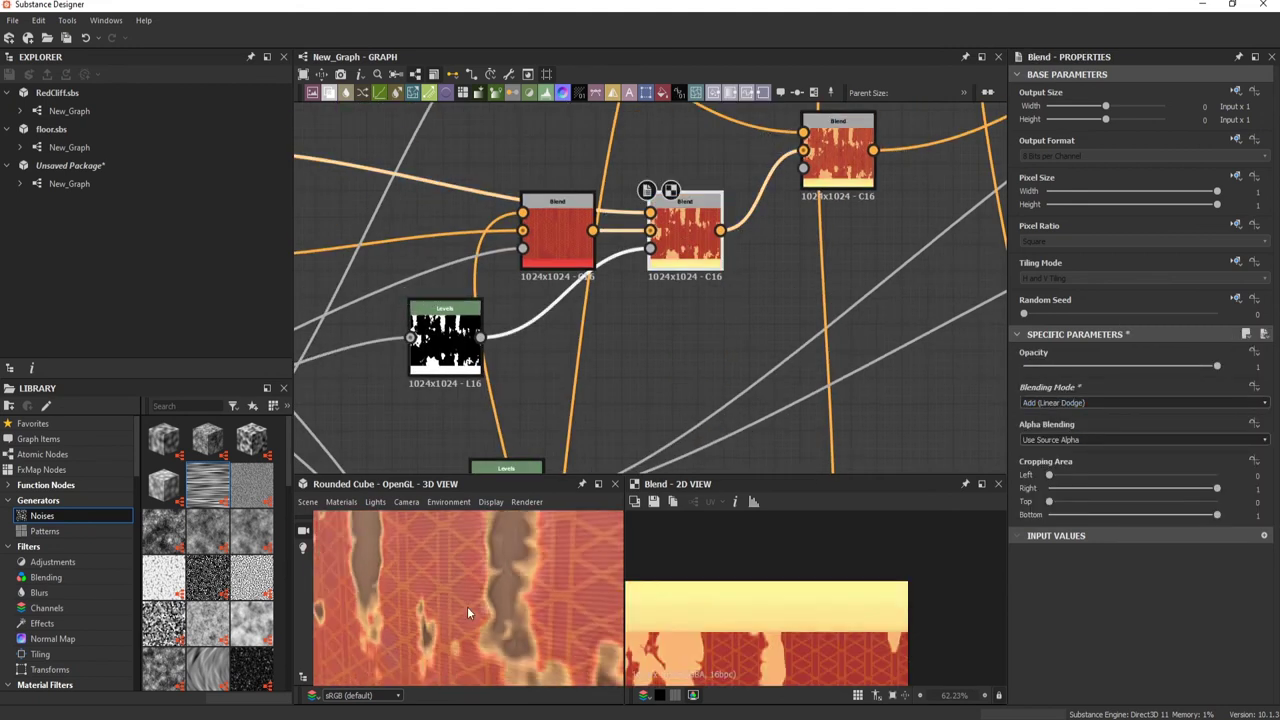
drag(1216, 366, 1089, 366)
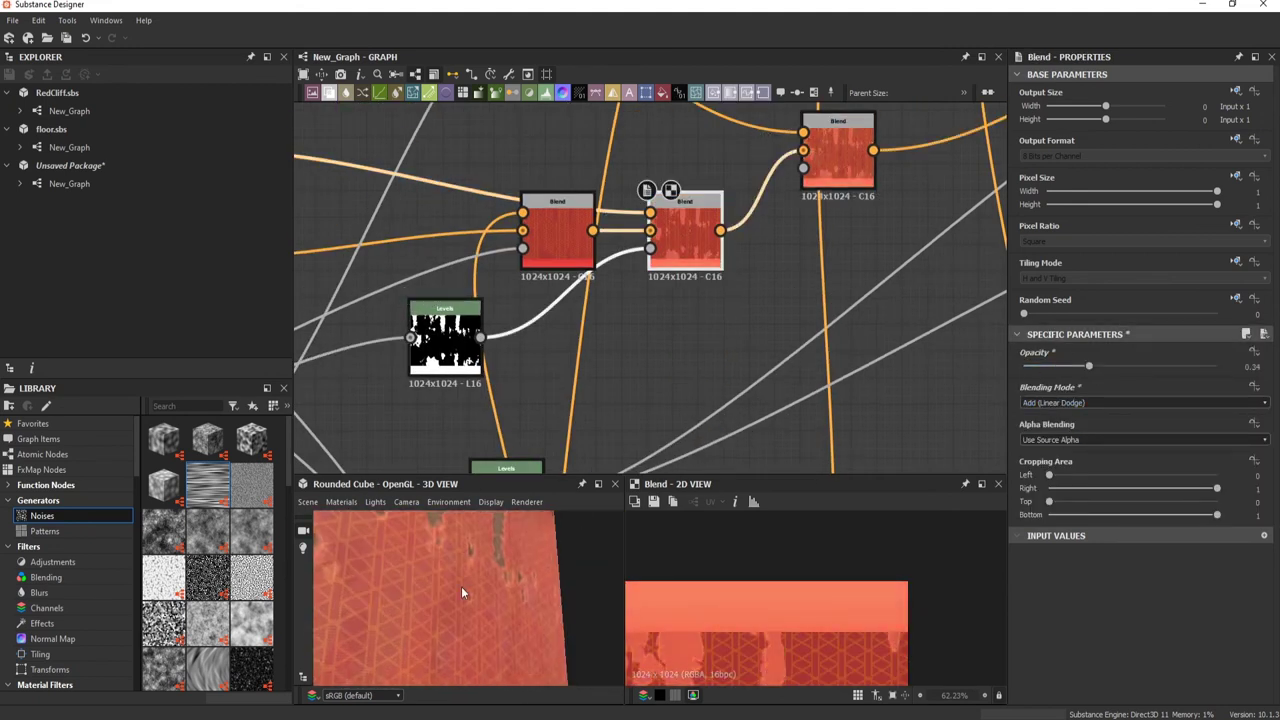
mouse_move(461, 593)
mouse_down()
mouse_move(526, 612)
mouse_move(503, 564)
mouse_move(558, 652)
mouse_up()
scroll(343, 271, down, 5)
scroll(746, 358, up, 5)
double_click(746, 360)
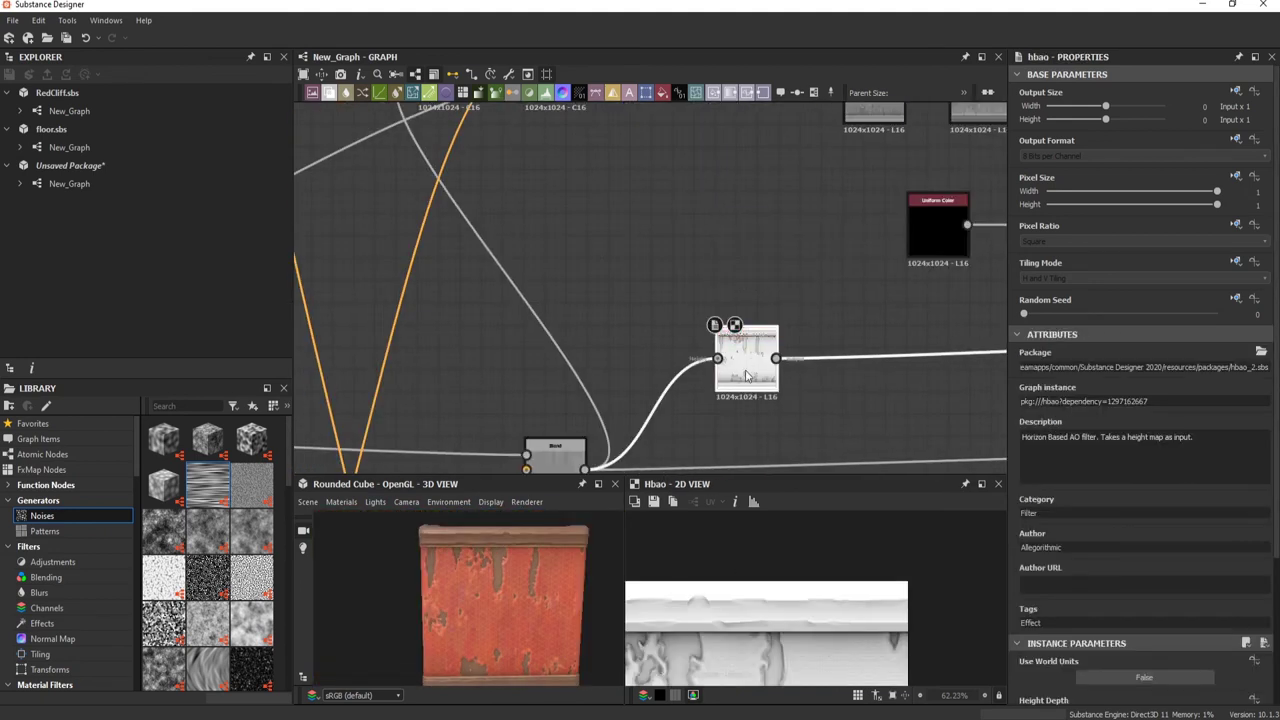
Step: Add a Gradient Map after the hbao node with mid-grey and pink keys
scroll(746, 376, down, 3)
click(614, 202)
click(612, 345)
key(space)
key(Return)
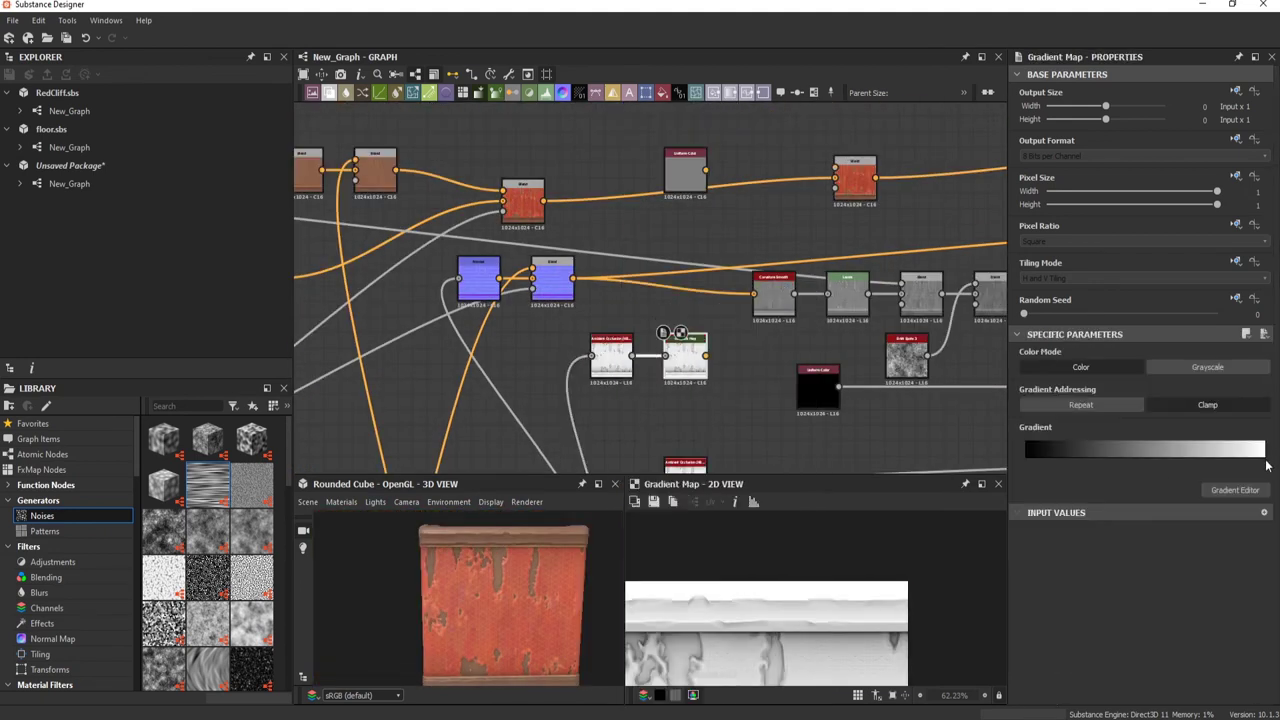
click(1235, 490)
drag(295, 397, 234, 360)
click(197, 254)
drag(243, 457, 185, 453)
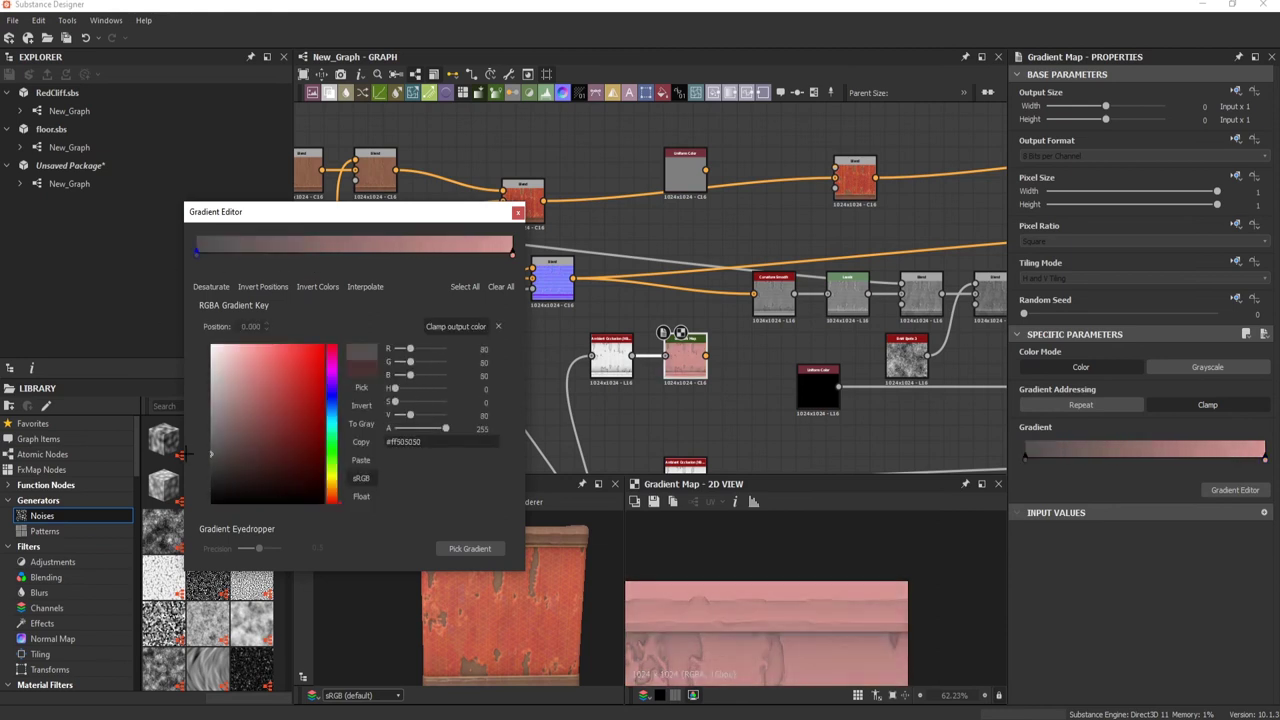
click(767, 397)
Step: Overlay the tinted ambient occlusion onto the paint at about 0.46 opacity
click(1140, 402)
click(1060, 430)
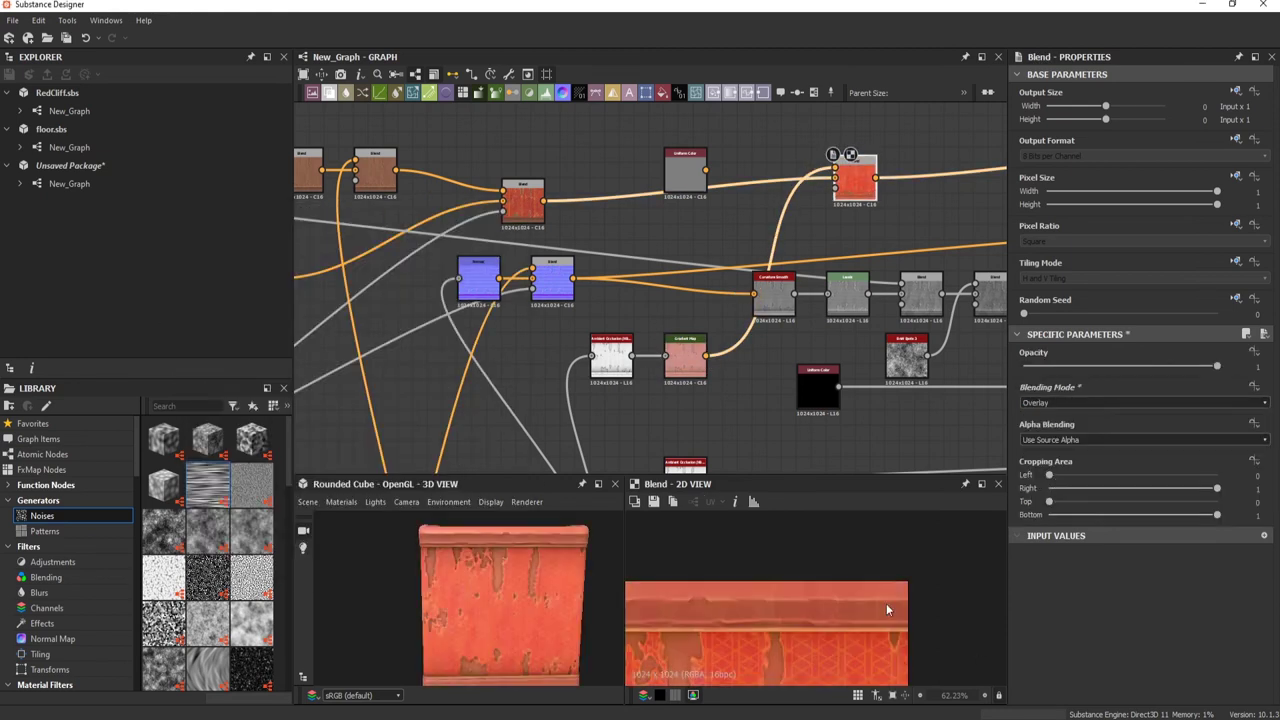
drag(1216, 366, 1091, 366)
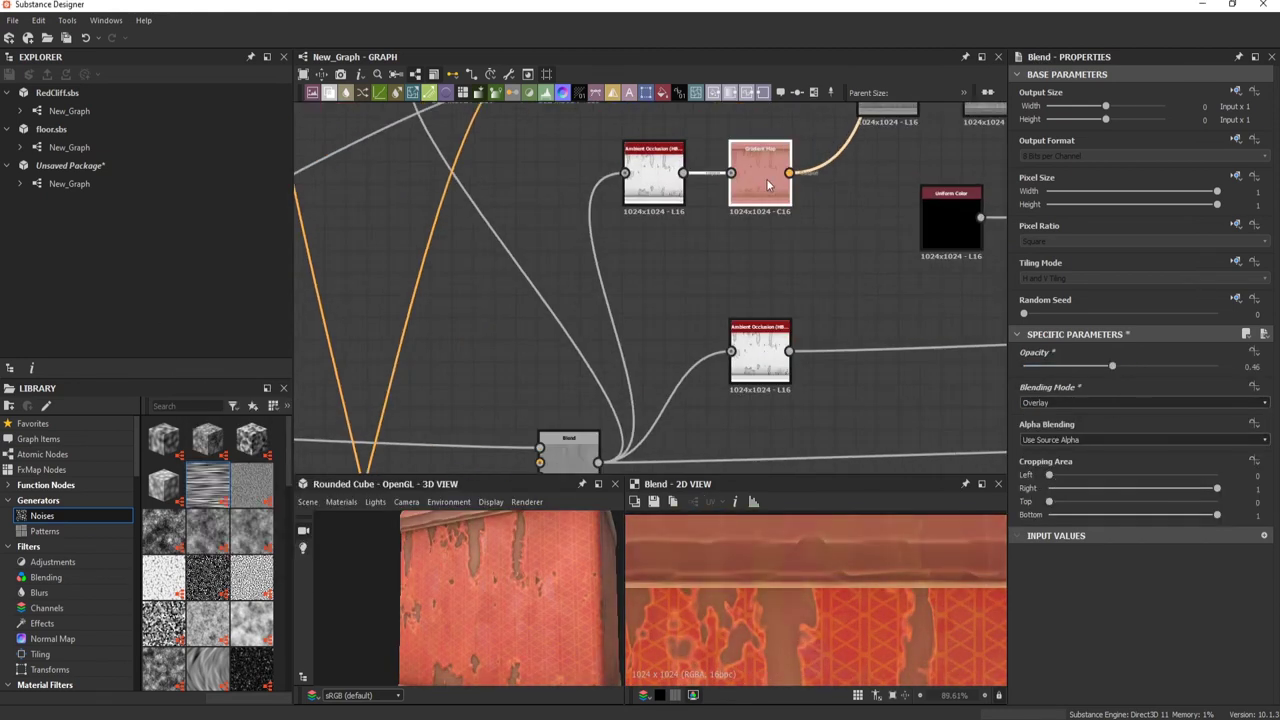
click(760, 178)
click(1235, 489)
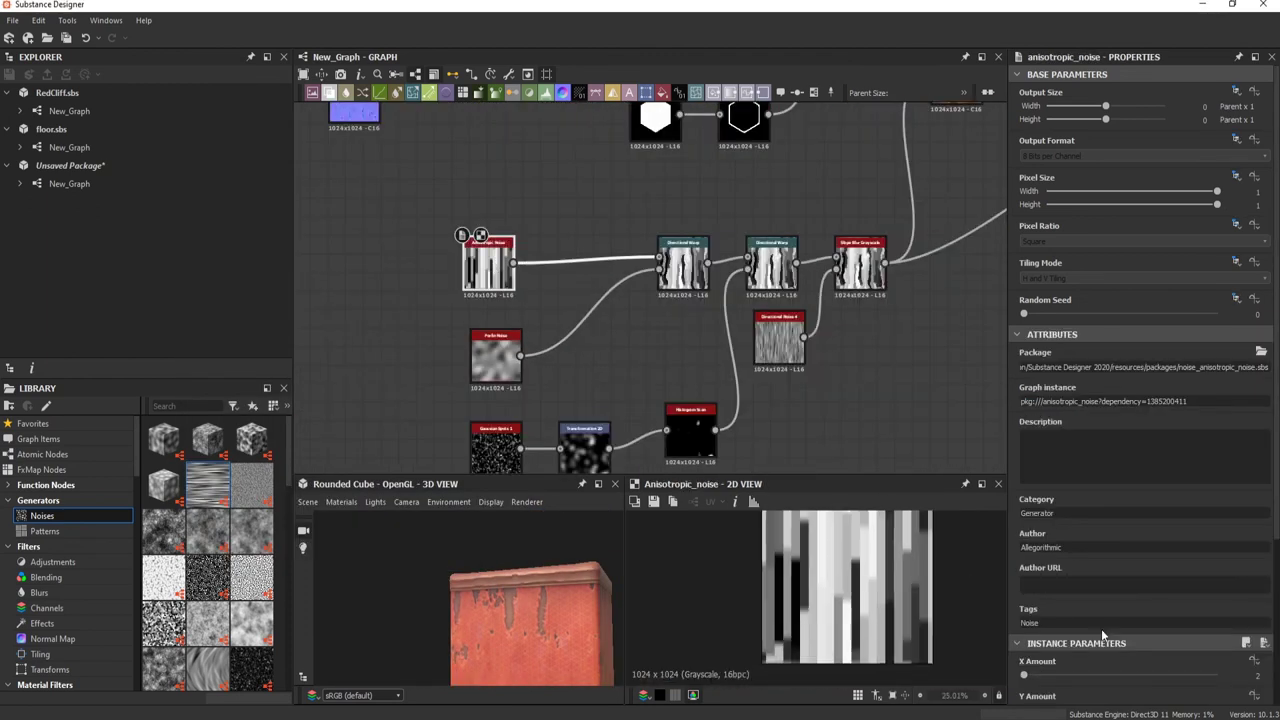
scroll(700, 300, up, 3)
click(631, 370)
scroll(498, 591, up, 3)
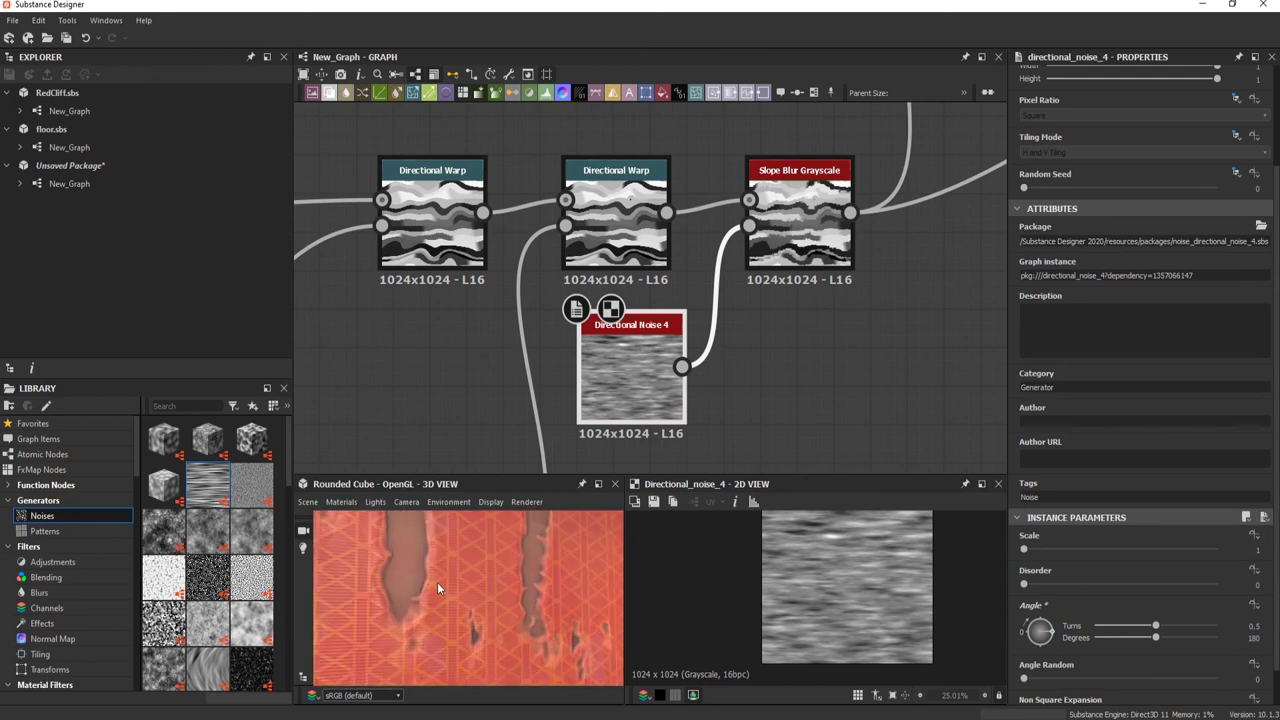
click(654, 240)
mouse_move(360, 652)
mouse_down()
mouse_move(551, 552)
mouse_move(436, 612)
mouse_move(470, 601)
mouse_move(460, 573)
mouse_up()
scroll(655, 268, down, 3)
scroll(655, 268, up, 3)
click(655, 268)
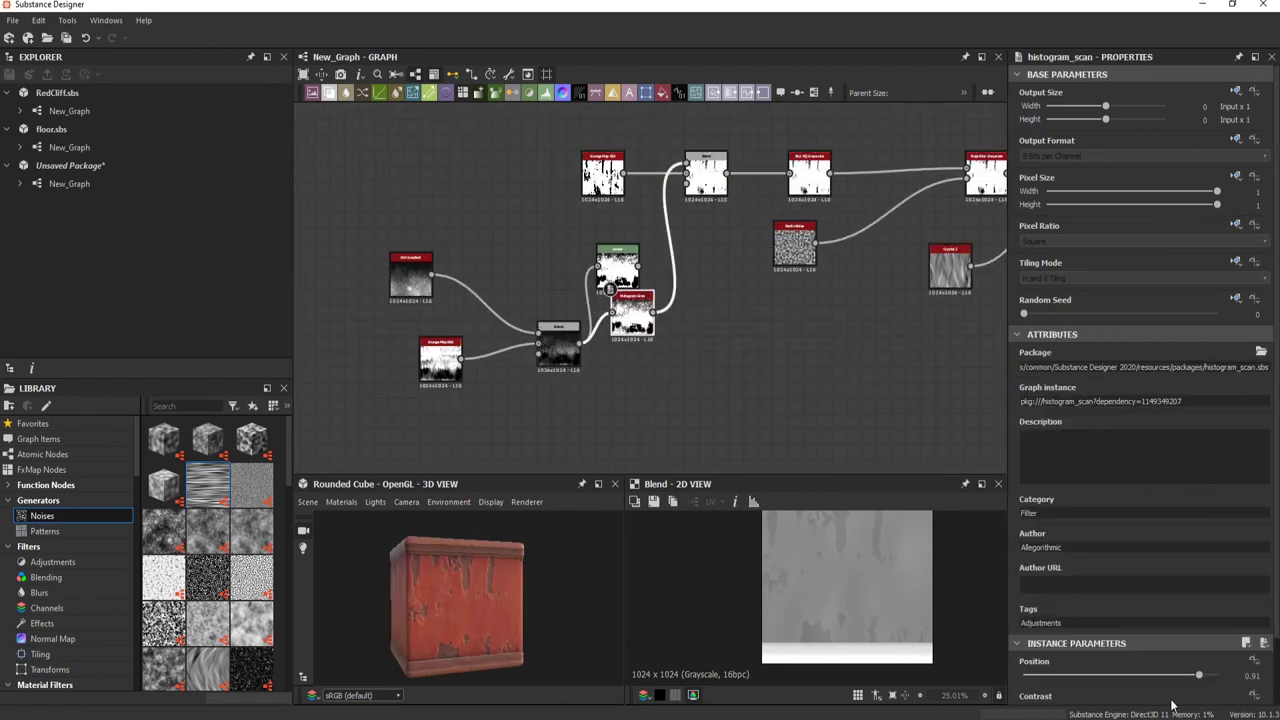